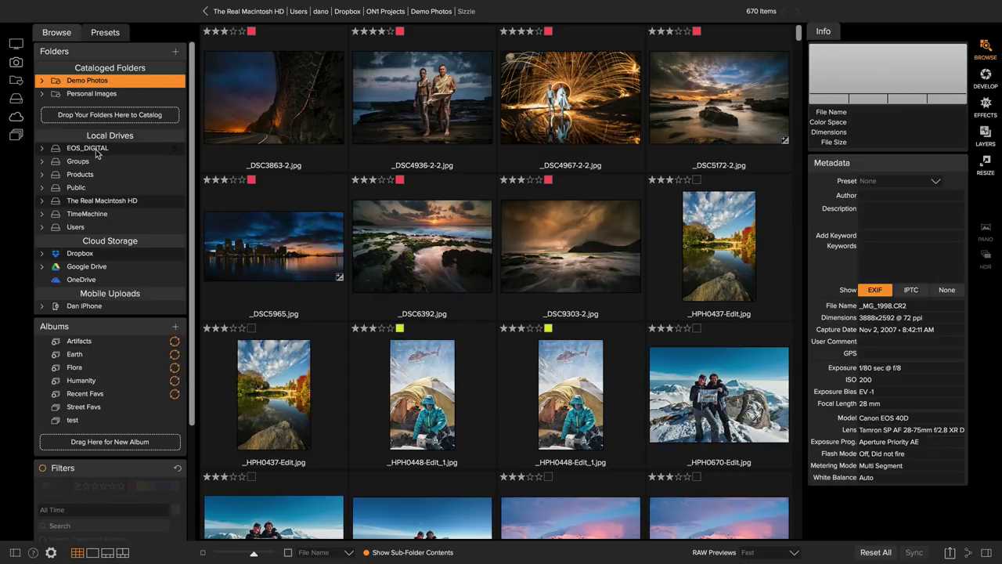
# Open the Import dialog from the File menu.
pyautogui.moveTo(115, 3)
pyautogui.click(145, 7)
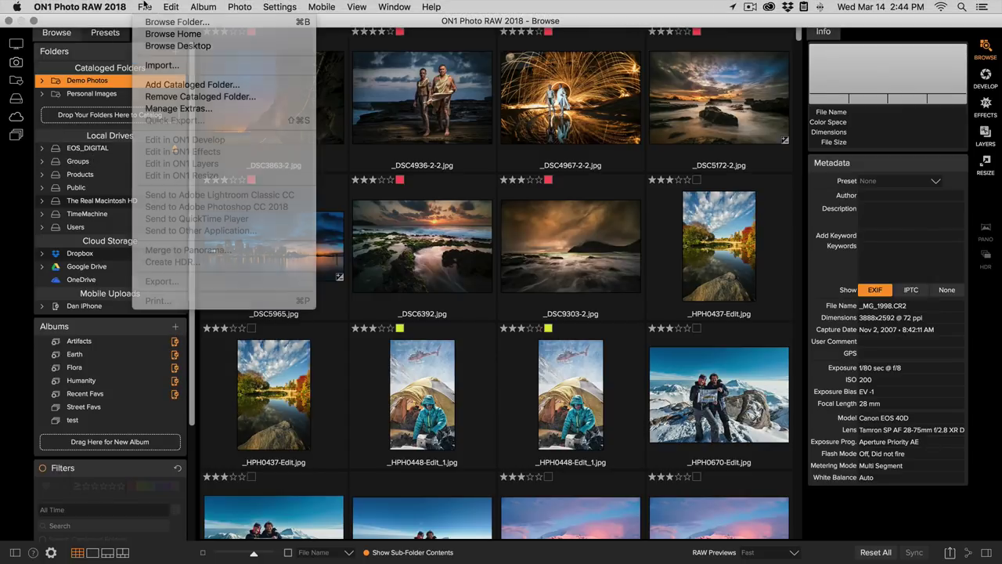
pyautogui.click(164, 67)
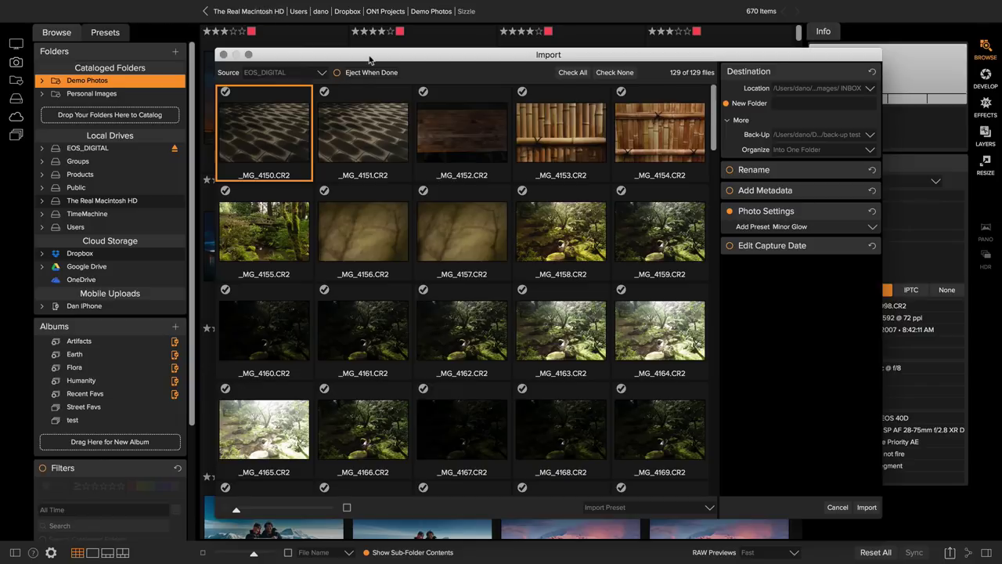
# Browse the 129 EOS_DIGITAL thumbnails and select _MG_4252.
pyautogui.moveTo(371, 60); pyautogui.dragTo(368, 58)
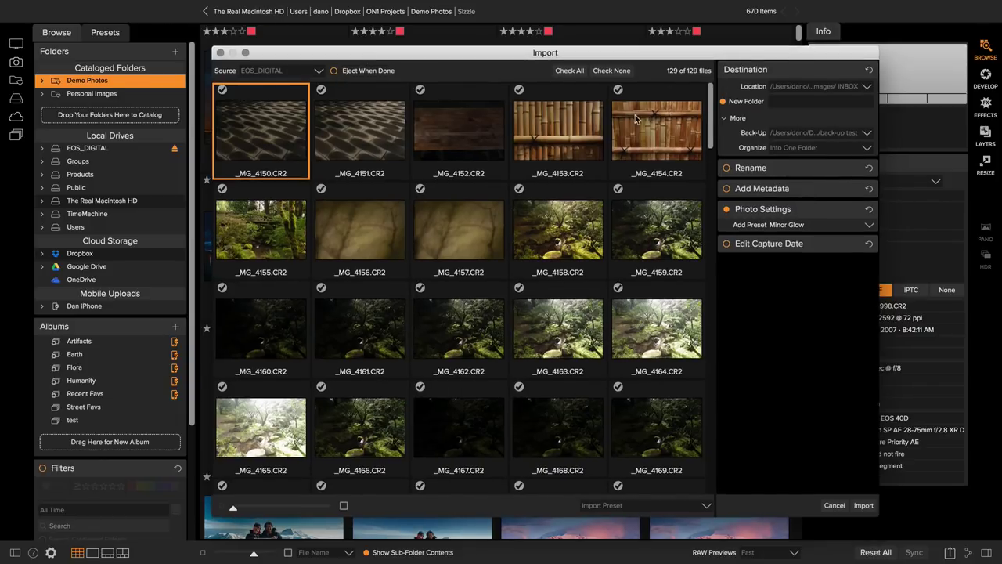
pyautogui.scroll(-10, 546, 192)
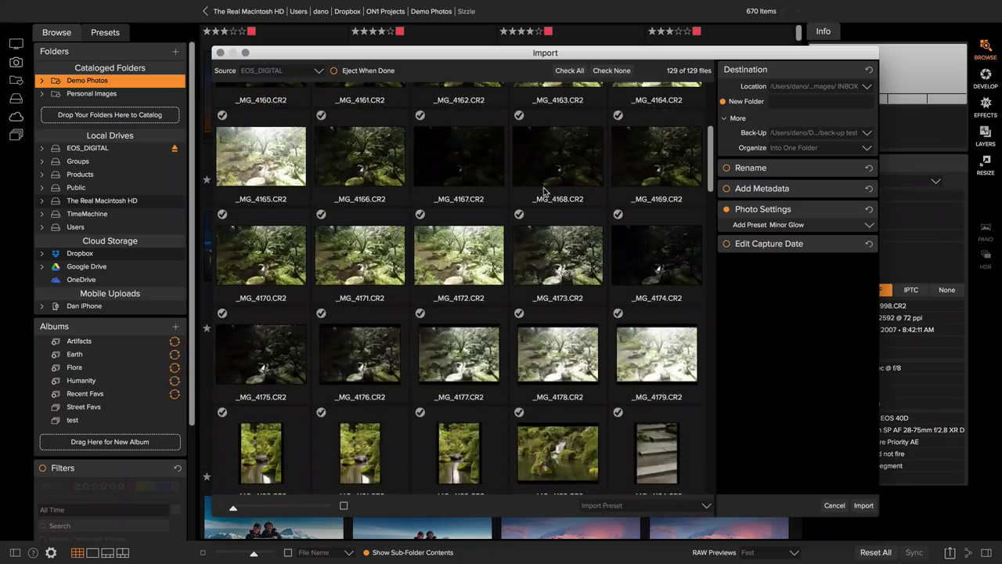
pyautogui.scroll(-12, 546, 191)
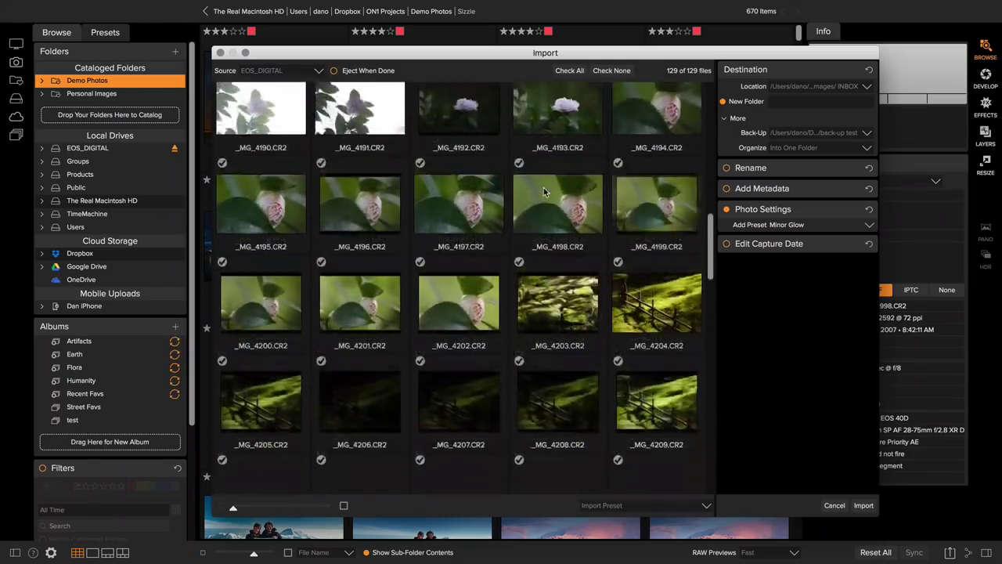
pyautogui.scroll(-10, 545, 192)
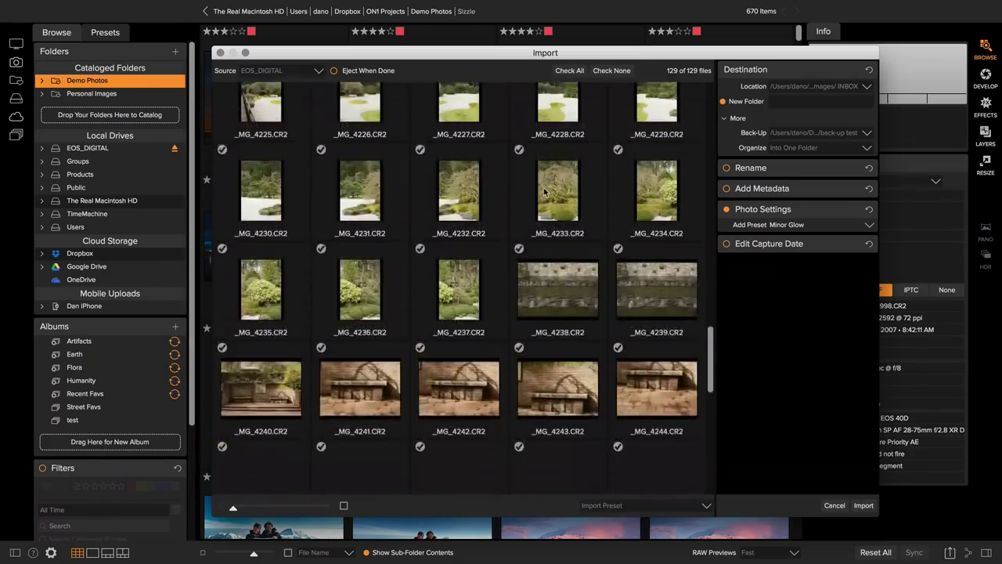
pyautogui.scroll(-5, 546, 192)
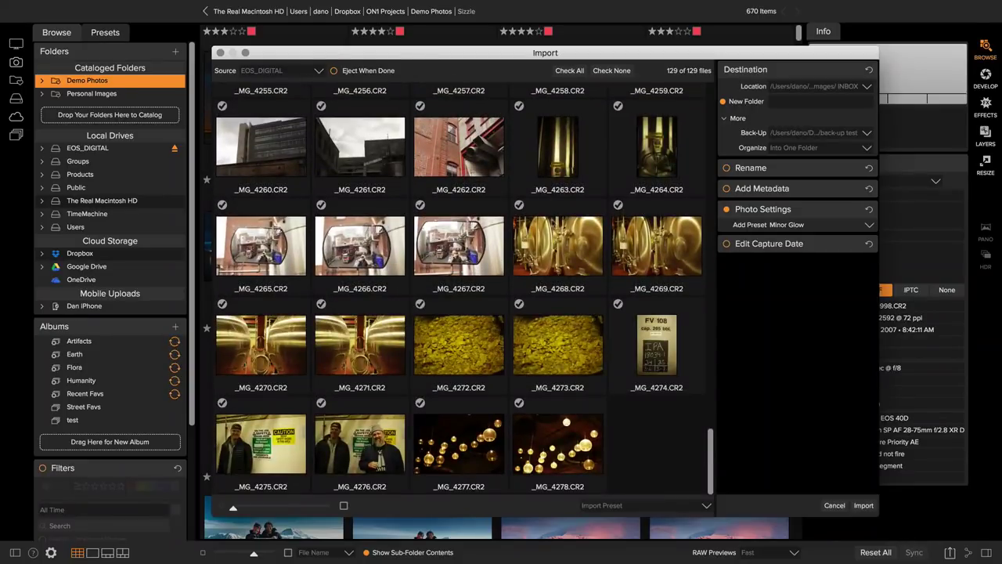
pyautogui.scroll(8, 552, 226)
pyautogui.scroll(6, 553, 225)
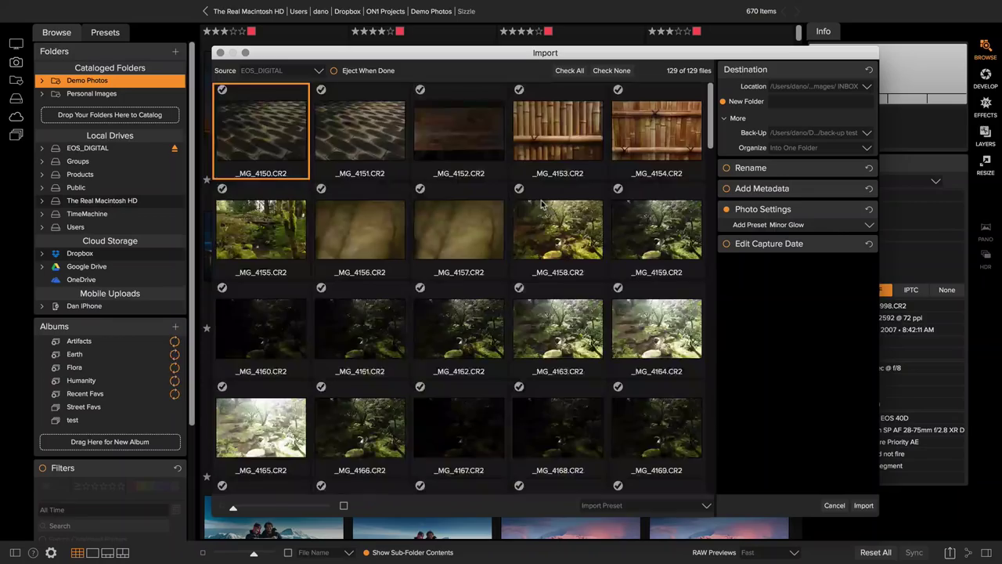
pyautogui.scroll(-12, 542, 204)
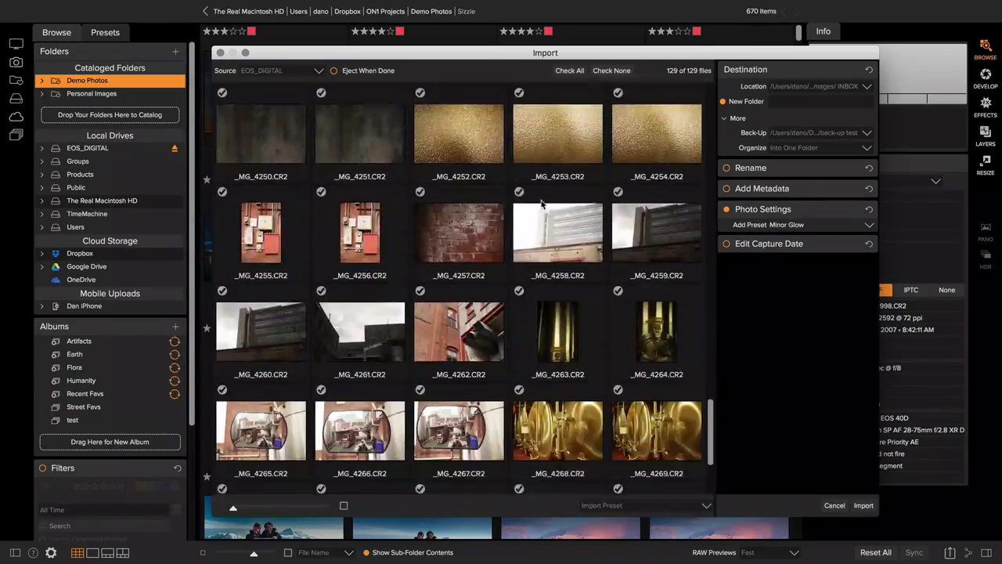
pyautogui.scroll(20, 541, 203)
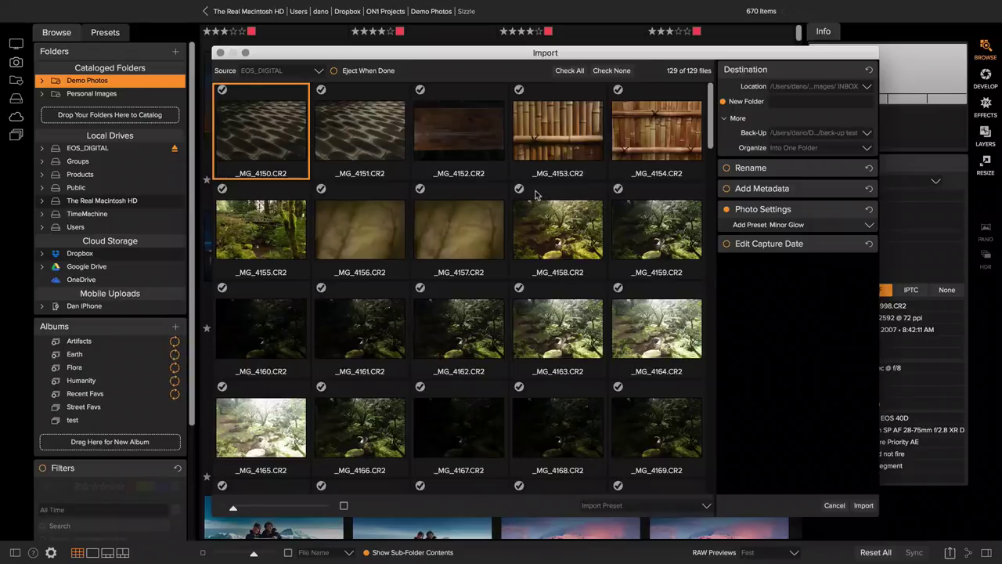
pyautogui.moveTo(712, 132); pyautogui.dragTo(704, 423)
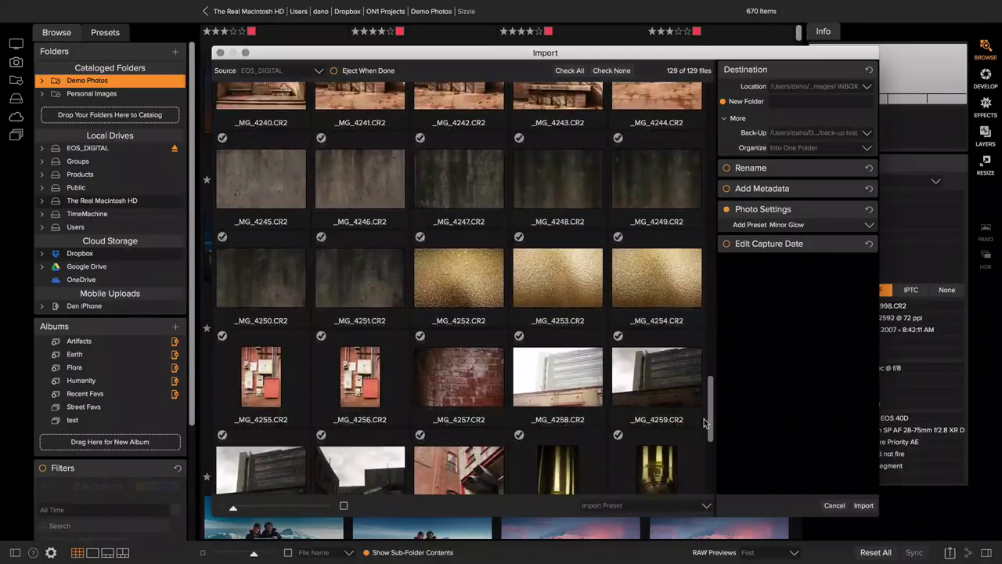
pyautogui.click(444, 278)
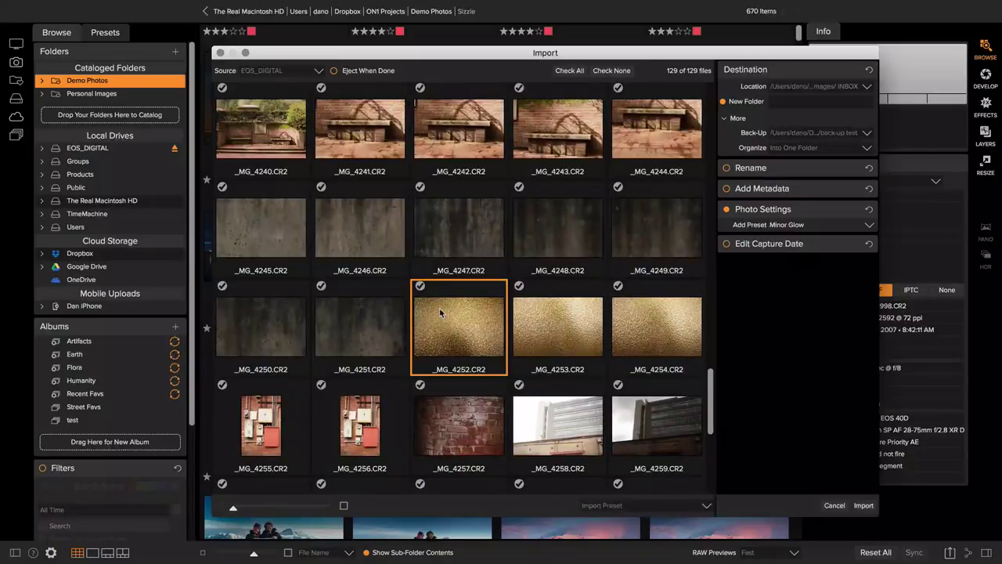
pyautogui.scroll(-5, 439, 308)
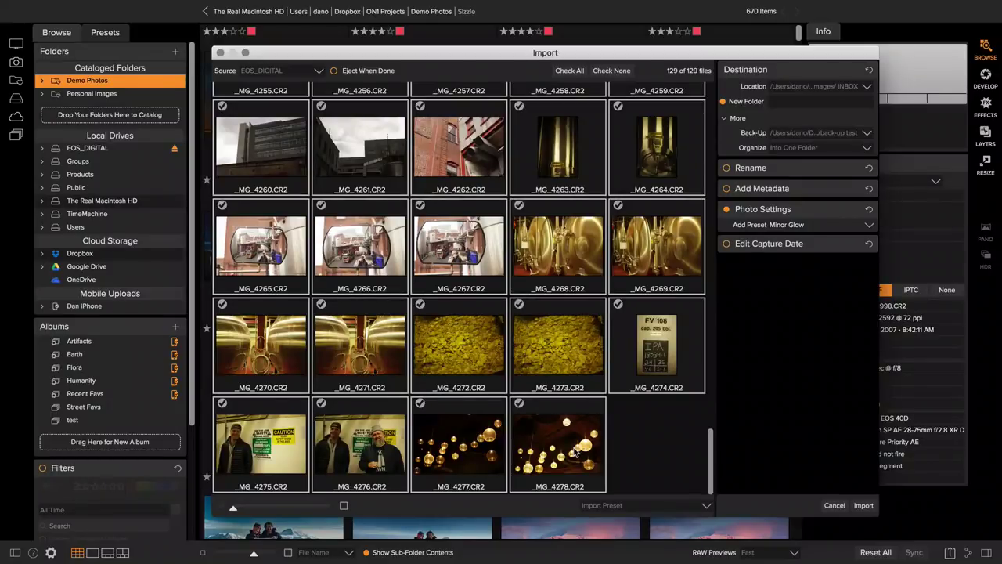
# Uncheck _MG_4252 and all later photos, leaving 102 of 129 checked.
pyautogui.press('super+d')
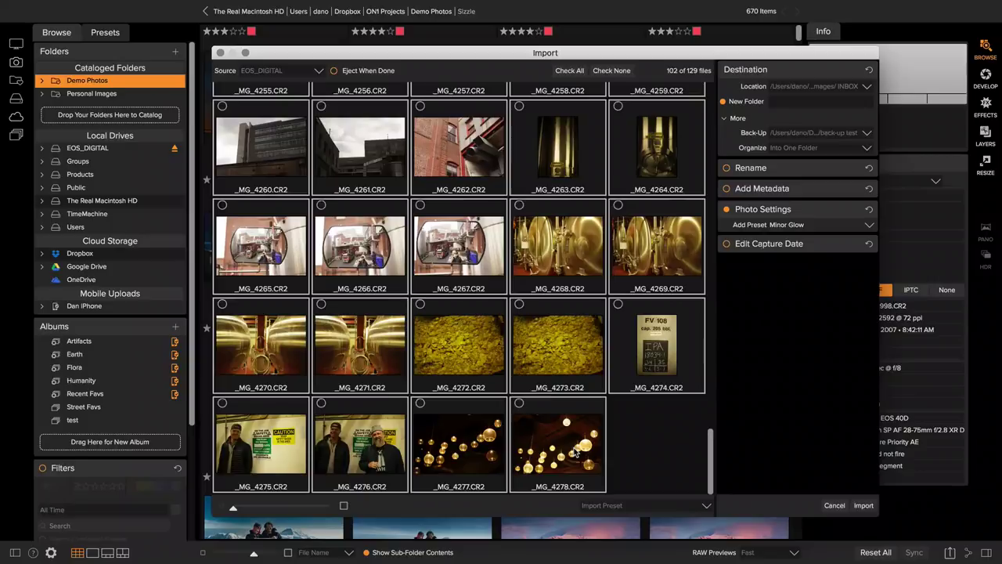
pyautogui.scroll(5, 576, 423)
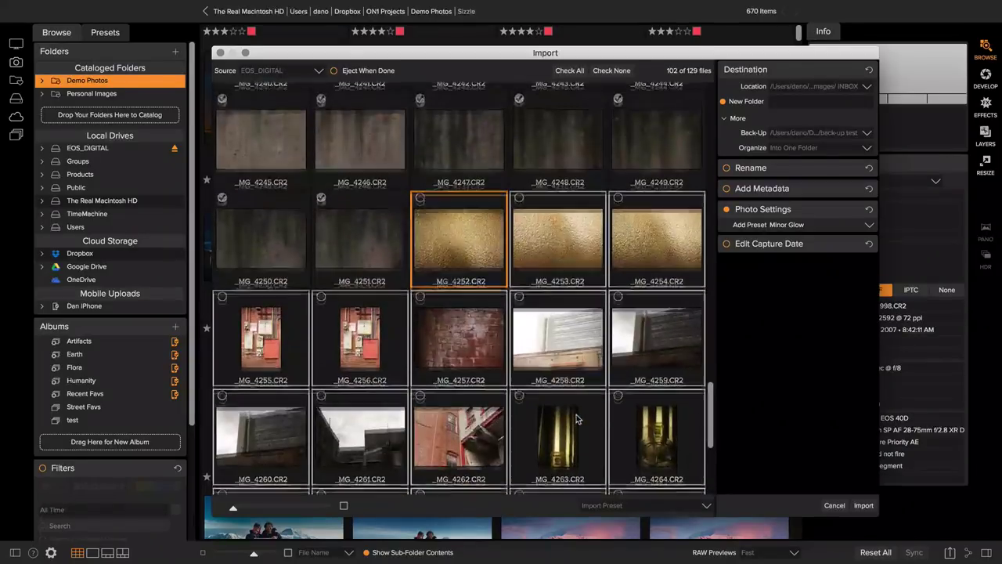
pyautogui.scroll(2, 330, 258)
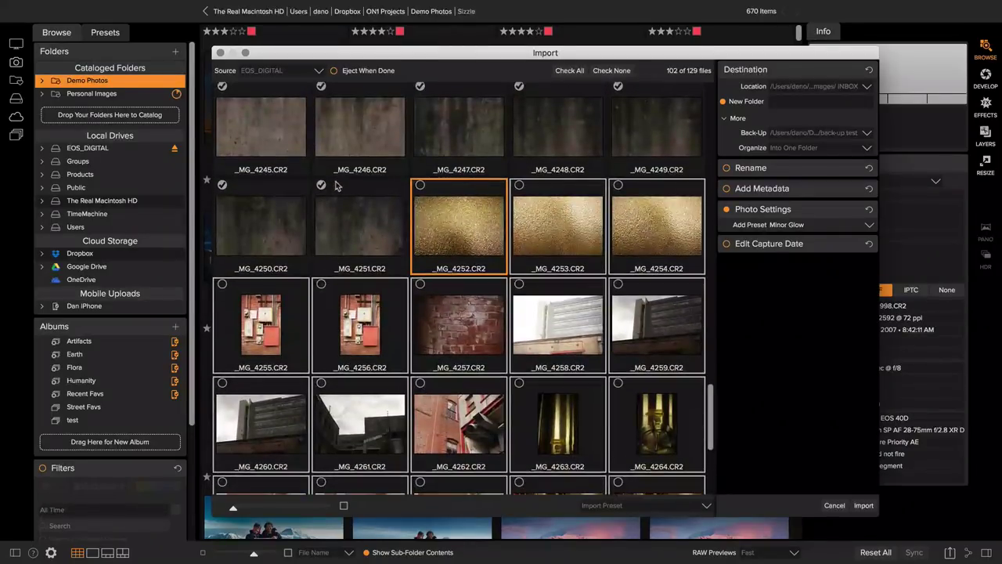
pyautogui.scroll(20, 340, 188)
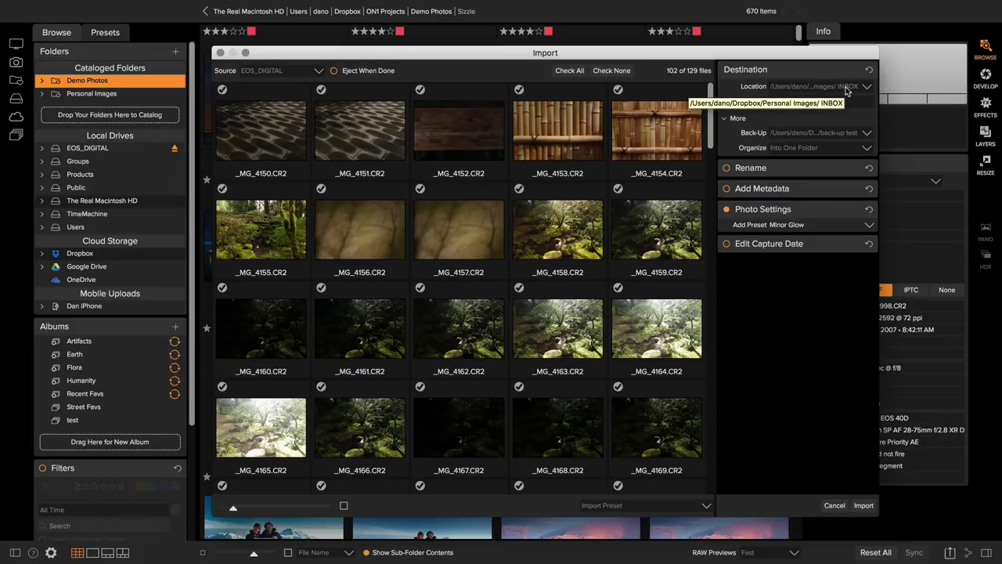
# Name the new destination folder Japanese Garden, with Back-Up None and Organize Into One Folder.
pyautogui.click(783, 103)
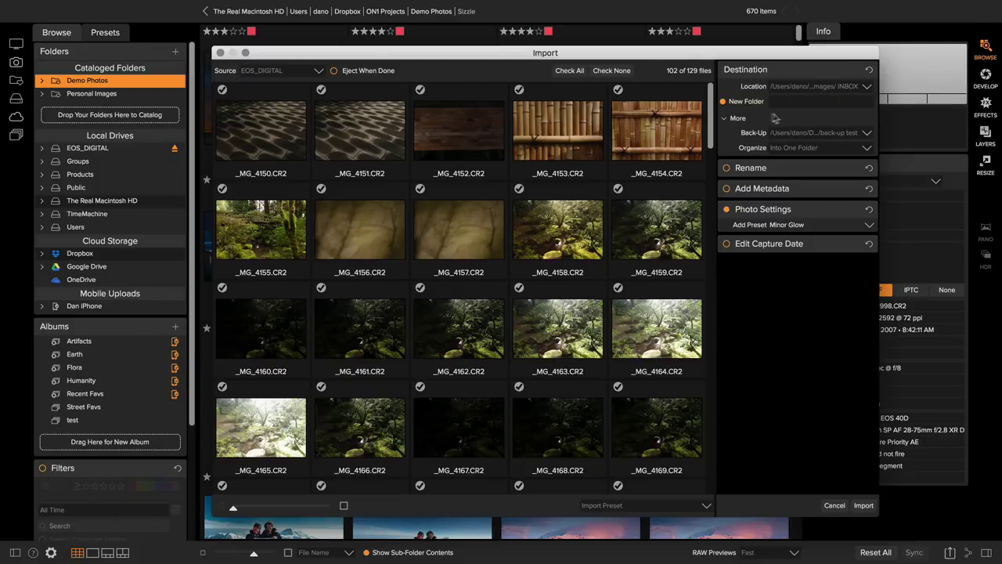
pyautogui.click(775, 101)
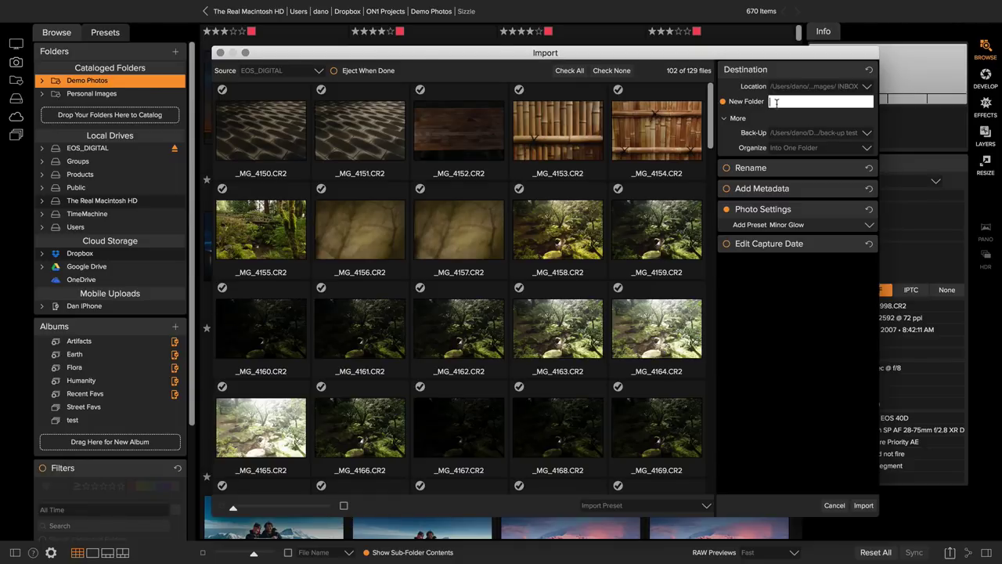
pyautogui.write('Japanese Garden')
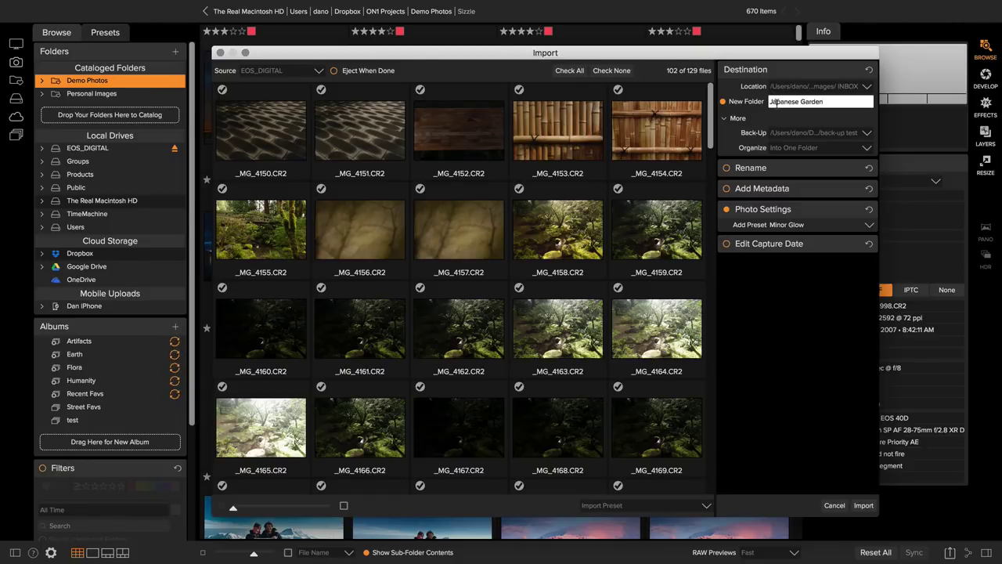
pyautogui.click(778, 135)
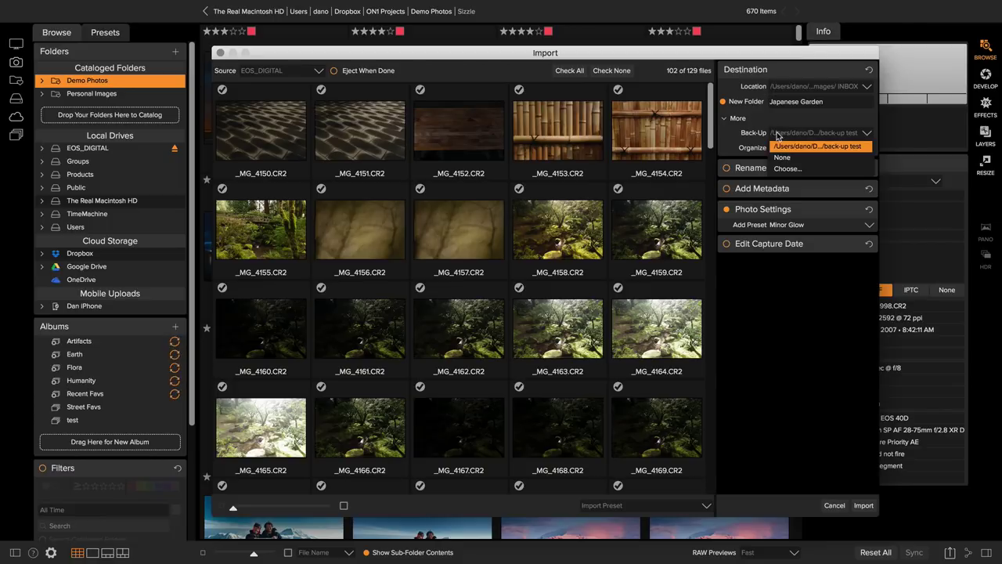
pyautogui.click(783, 159)
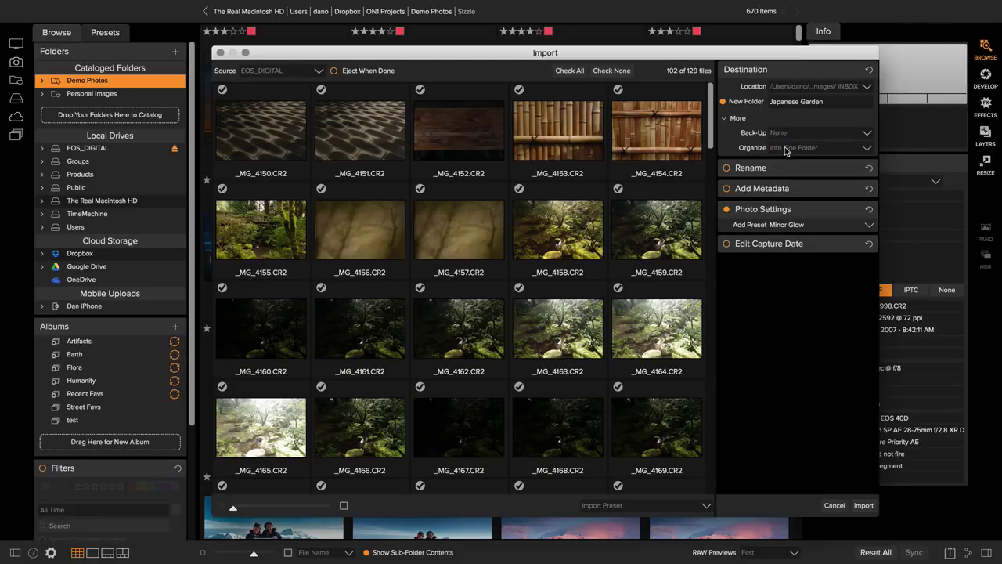
pyautogui.click(786, 148)
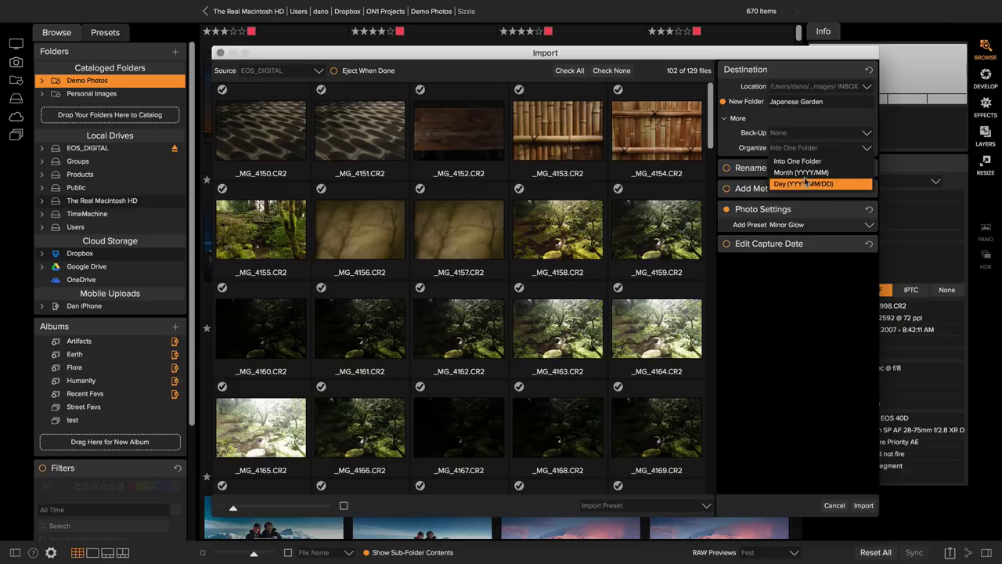
pyautogui.click(742, 145)
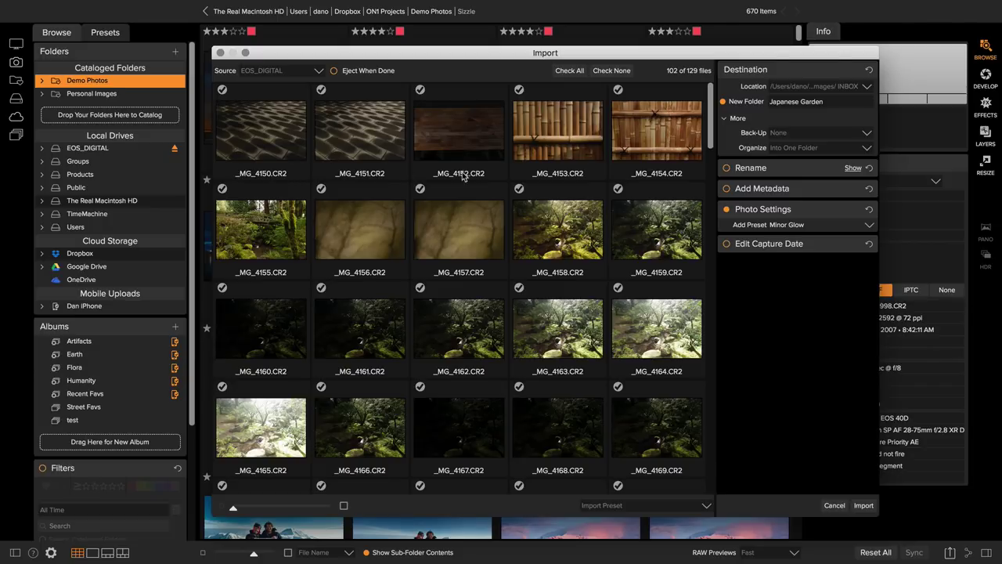
# Enable renaming so each file is the text 'Japanese Gardens' followed by its original name.
pyautogui.click(766, 170)
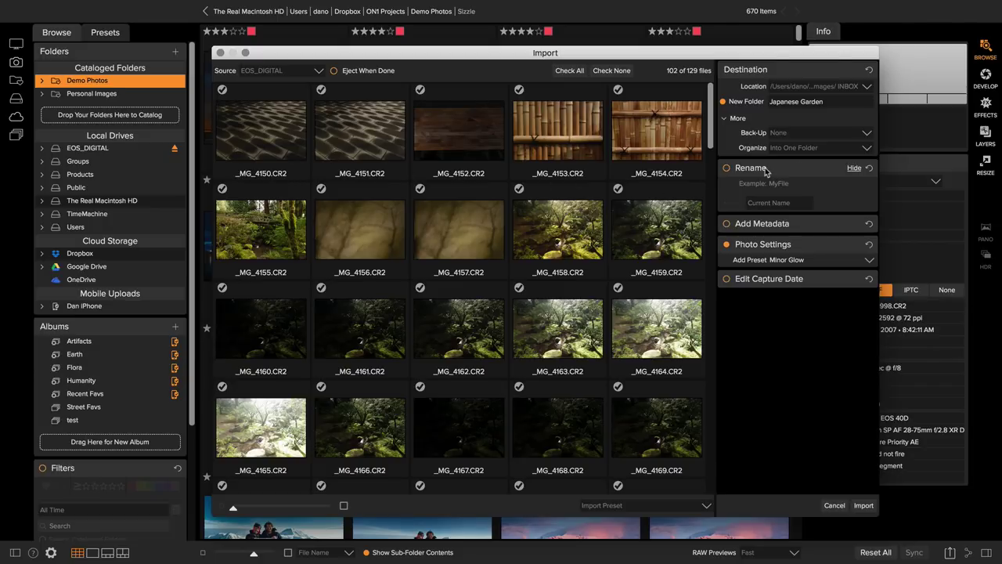
pyautogui.click(759, 204)
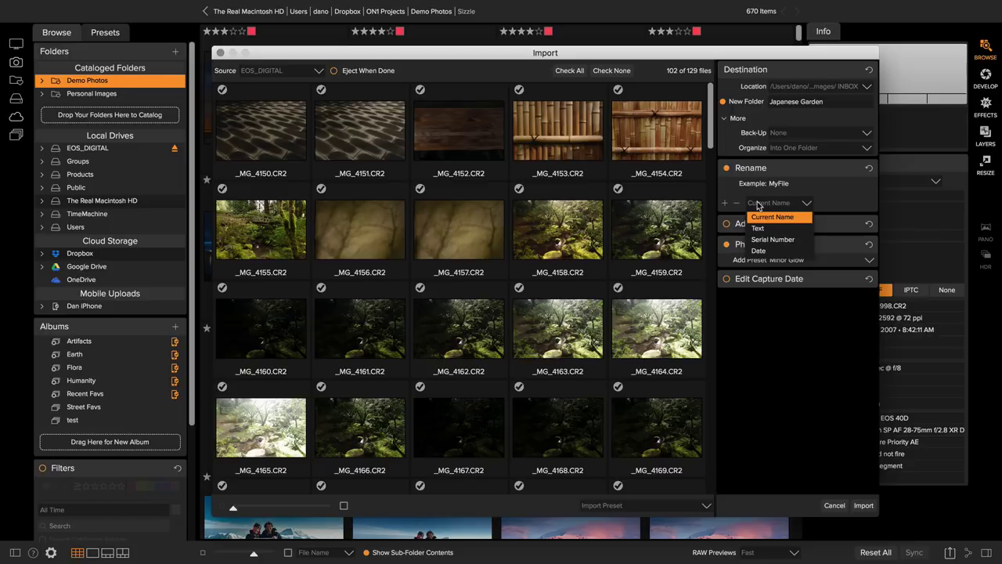
pyautogui.click(765, 228)
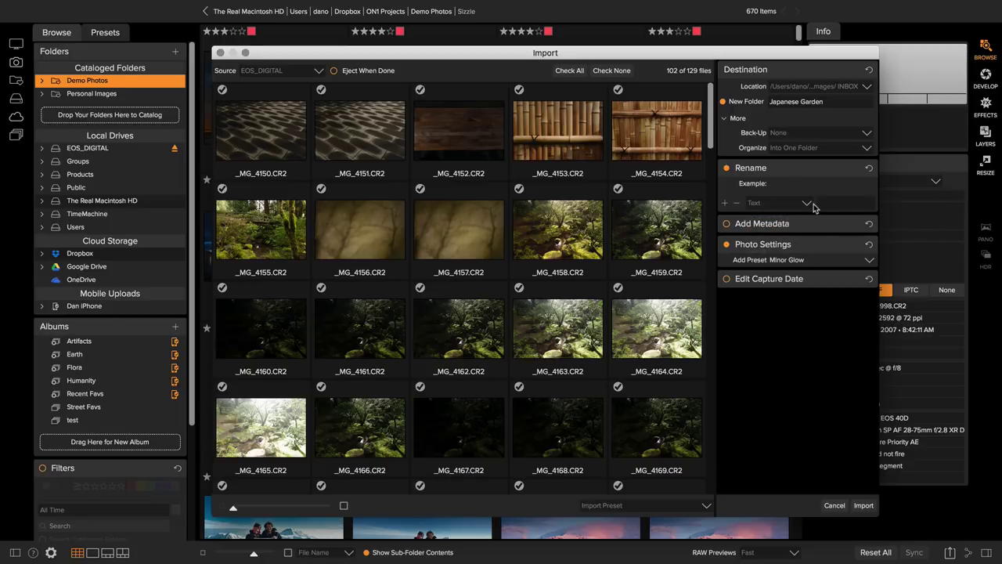
pyautogui.click(826, 203)
pyautogui.write('Japane')
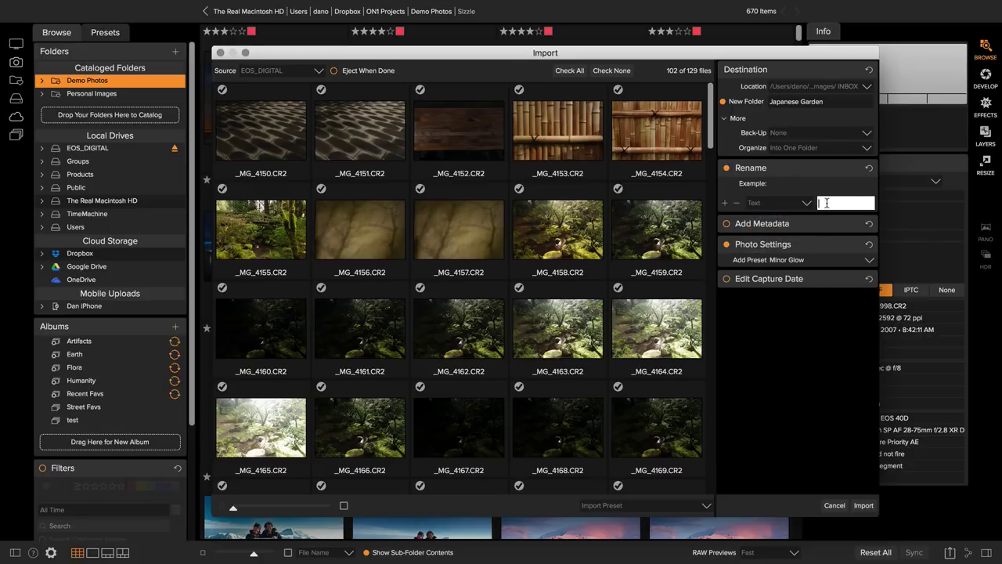
pyautogui.write('se Gardens')
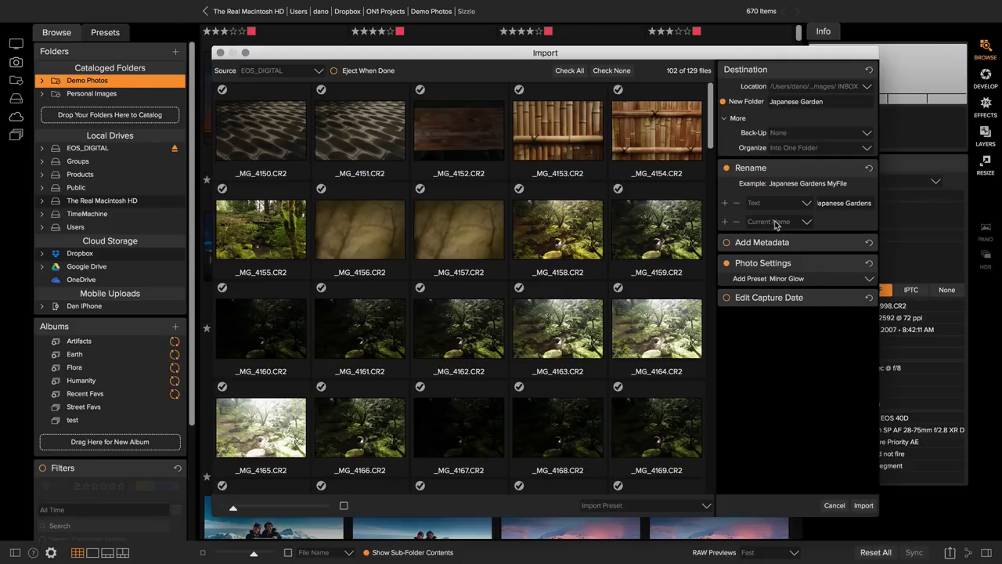
pyautogui.click(775, 222)
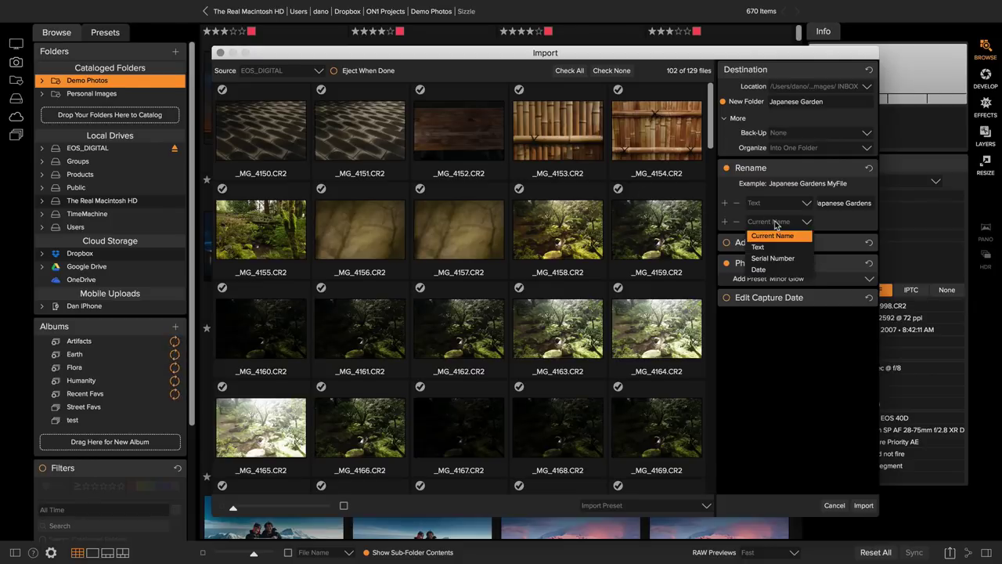
pyautogui.click(832, 218)
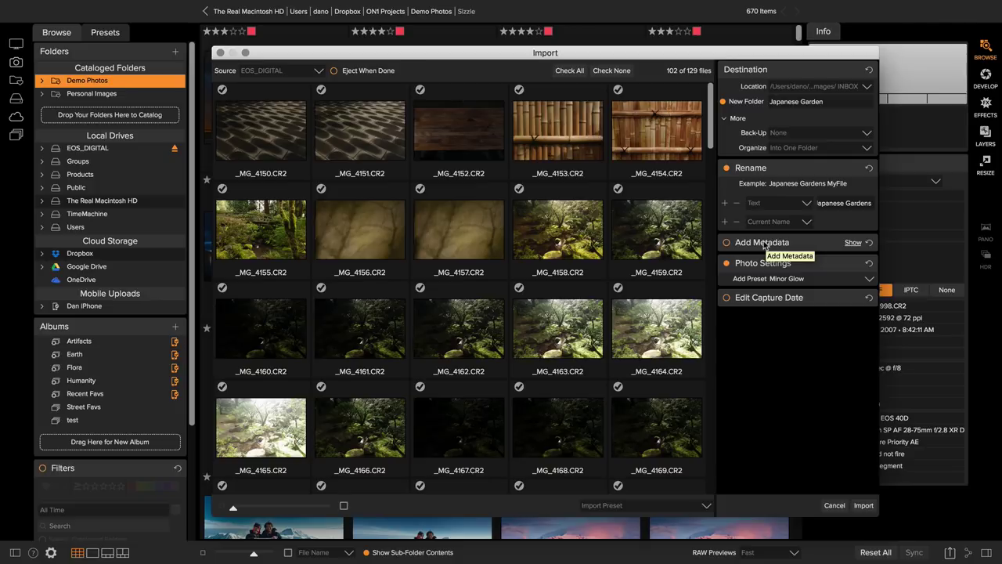
# Enable Add Metadata and add the keywords Japanese Gardens, Portland and Oregon.
pyautogui.click(727, 243)
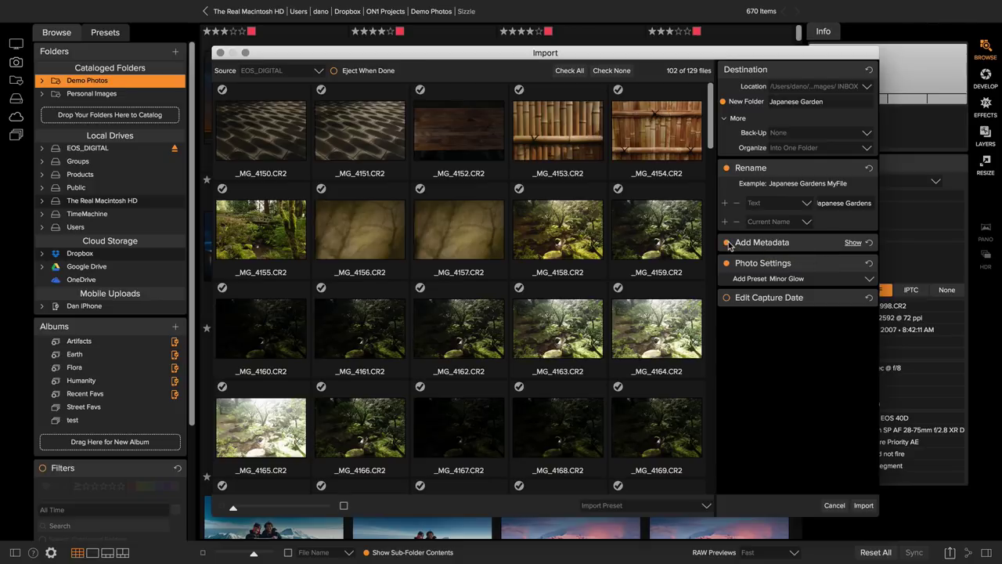
pyautogui.click(758, 244)
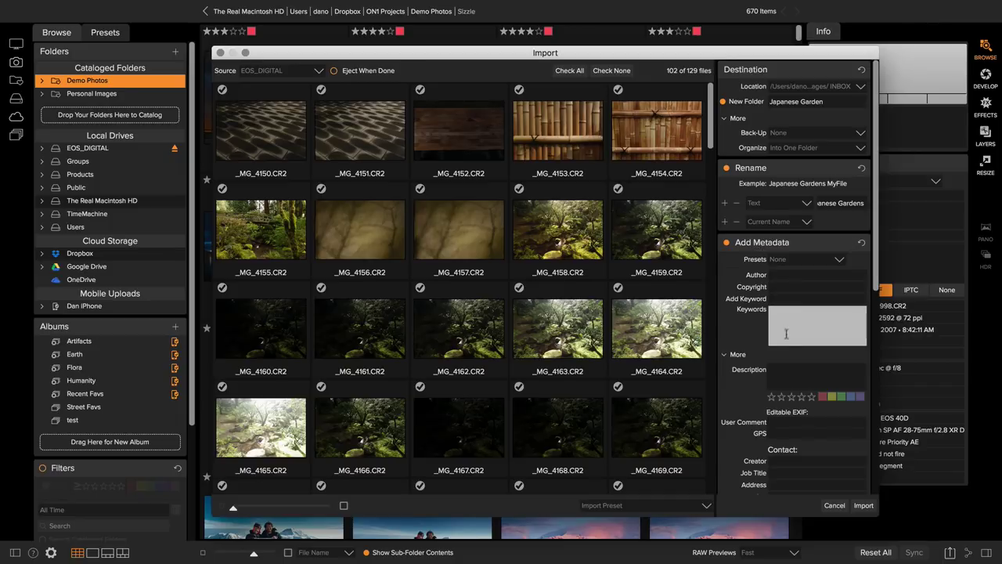
pyautogui.click(786, 299)
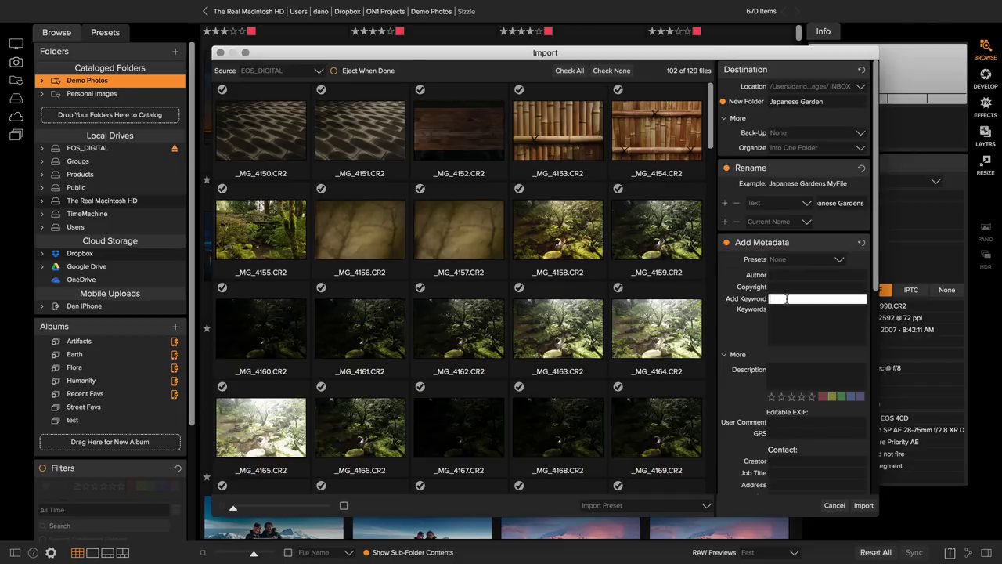
pyautogui.write('Ja')
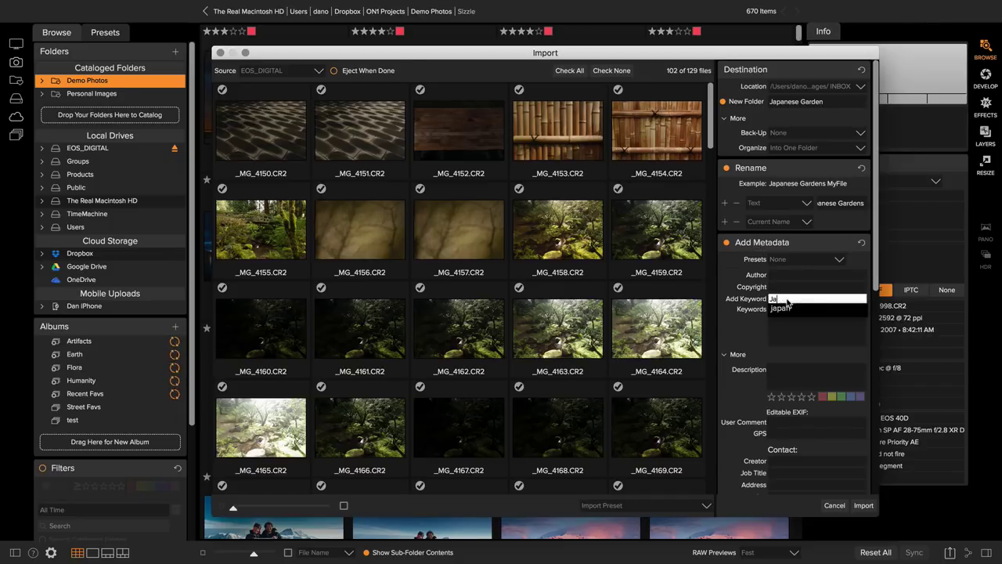
pyautogui.write('panese Gargens')
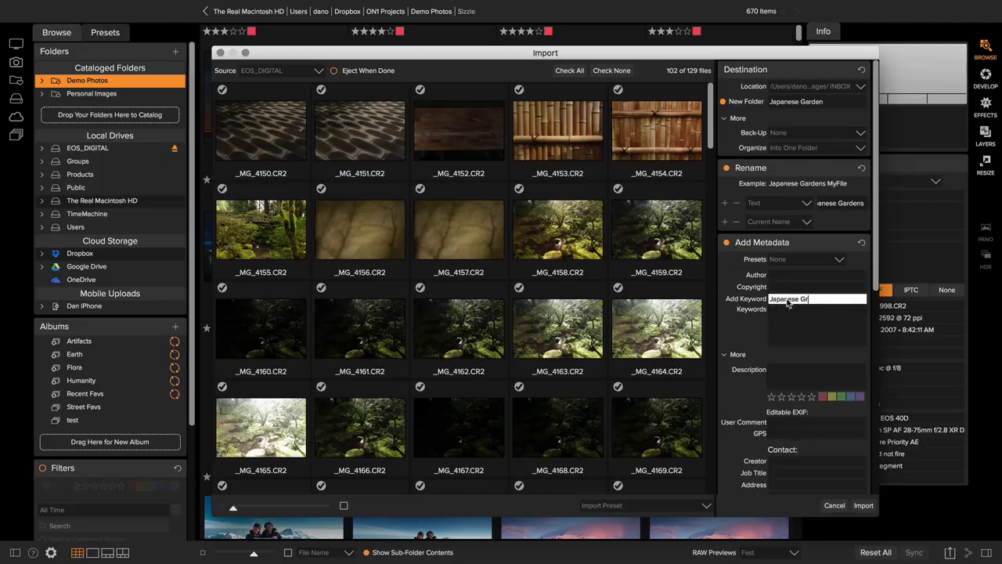
pyautogui.press('BackSpace')
pyautogui.press('BackSpace')
pyautogui.press('BackSpace')
pyautogui.press('BackSpace')
pyautogui.write('dens')
pyautogui.press('Return')
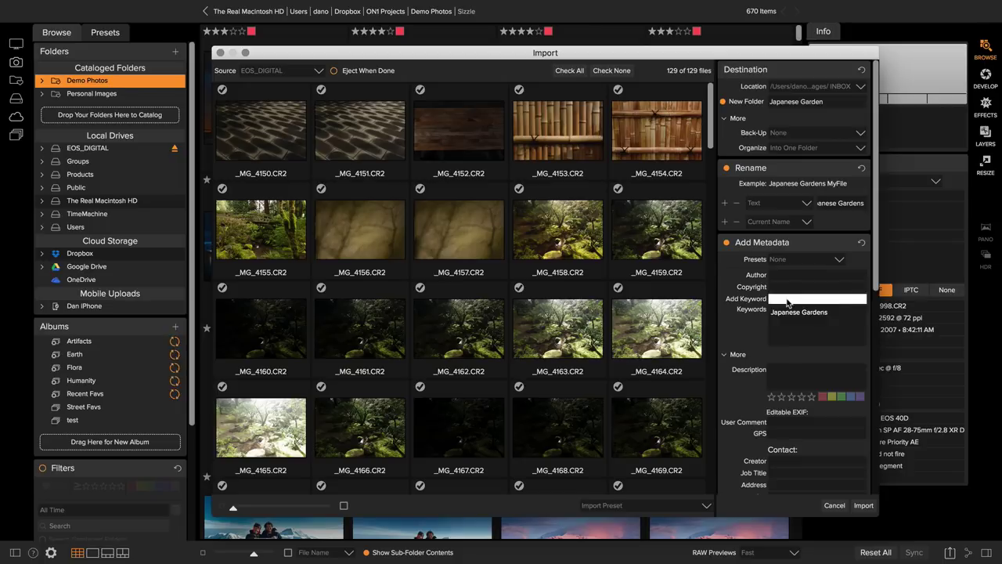
pyautogui.write('Portal')
pyautogui.press('BackSpace')
pyautogui.press('BackSpace')
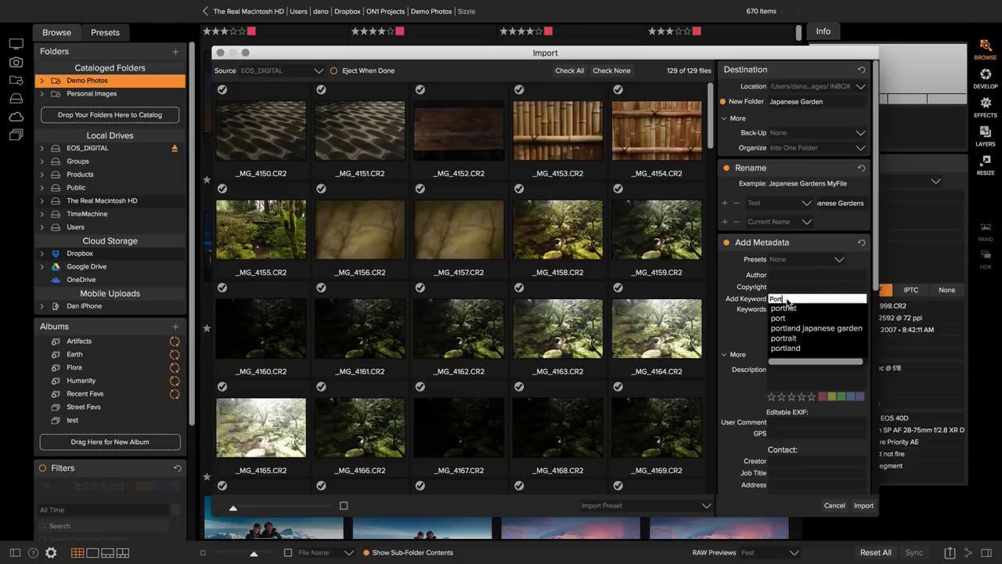
pyautogui.write('land')
pyautogui.press('Return')
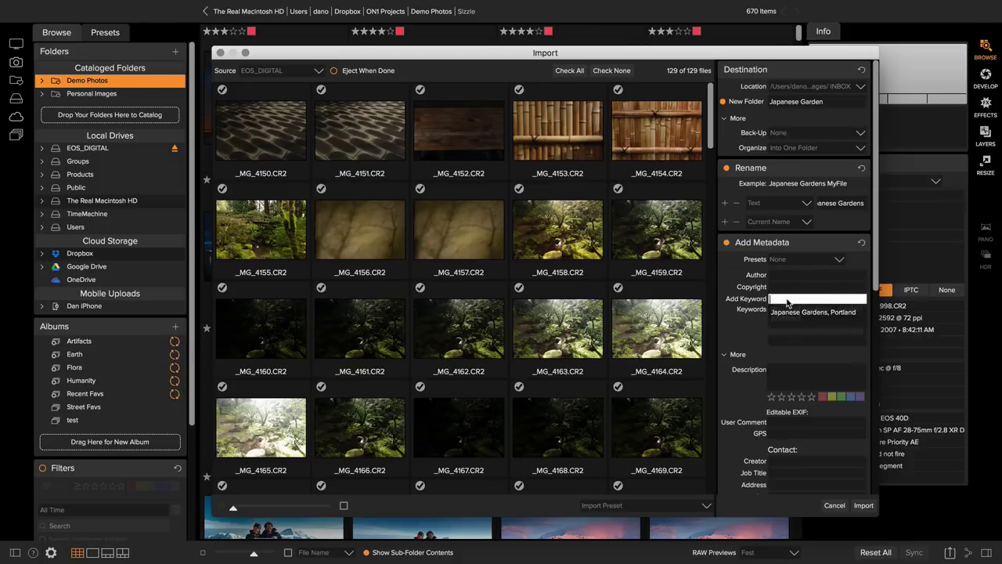
pyautogui.write('Oregon')
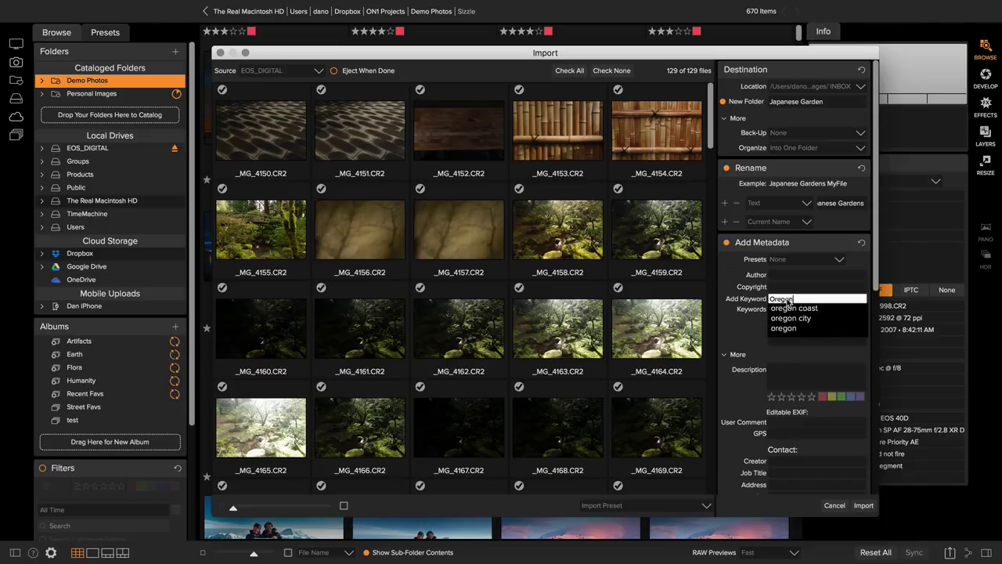
pyautogui.press('Return')
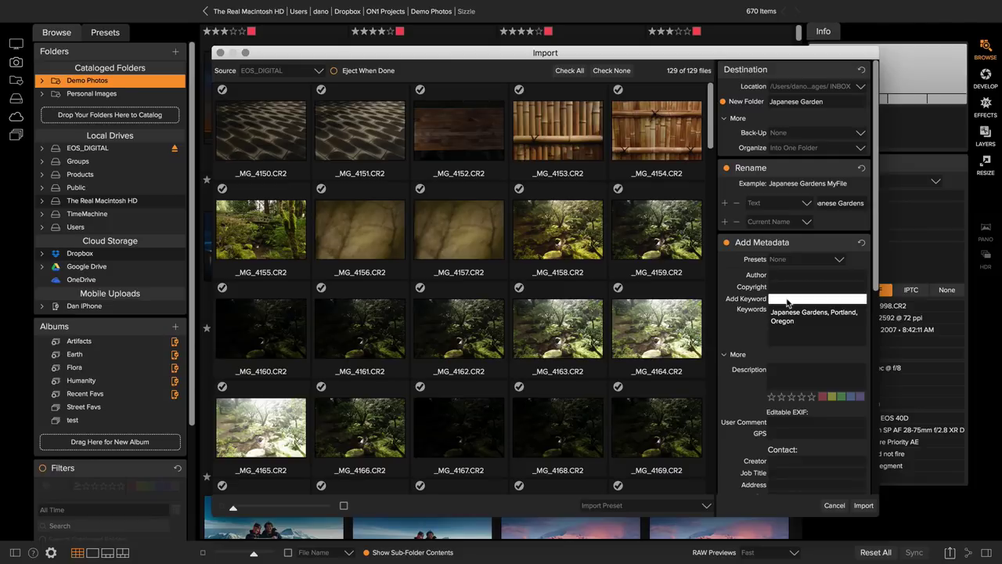
# Apply the My Contact Metadata preset and collapse the extra metadata fields.
pyautogui.click(791, 260)
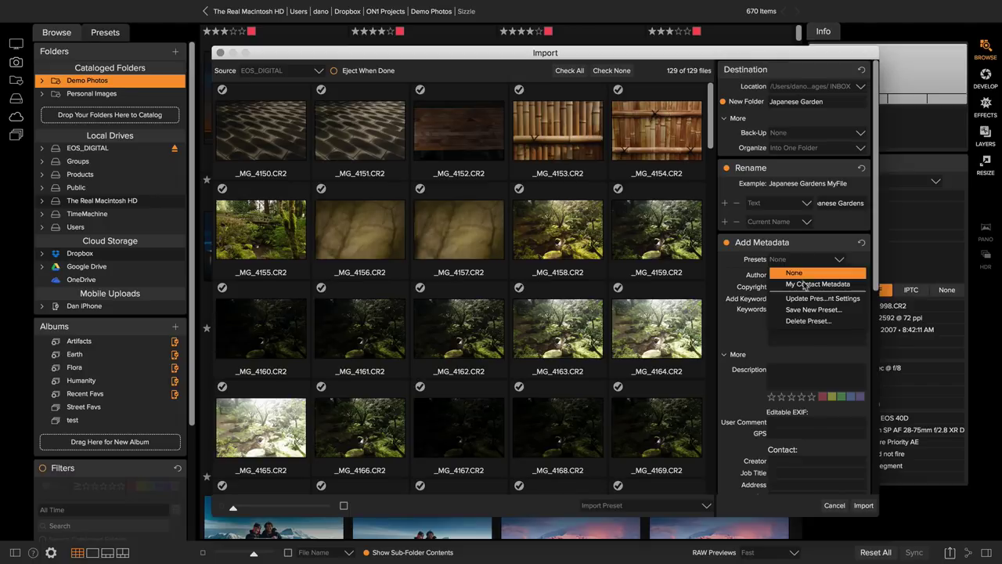
pyautogui.click(801, 289)
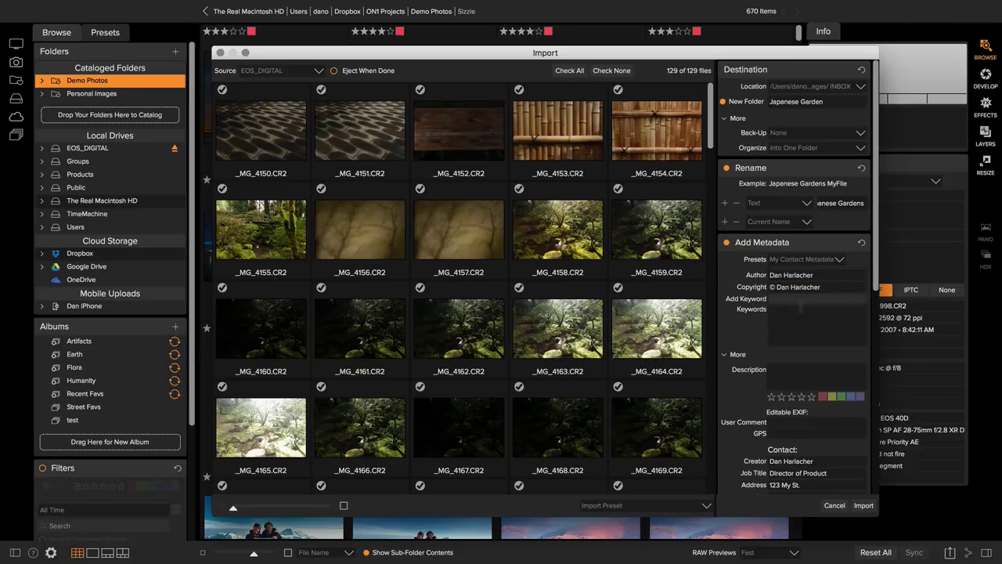
pyautogui.scroll(-2, 803, 360)
pyautogui.scroll(-3, 805, 415)
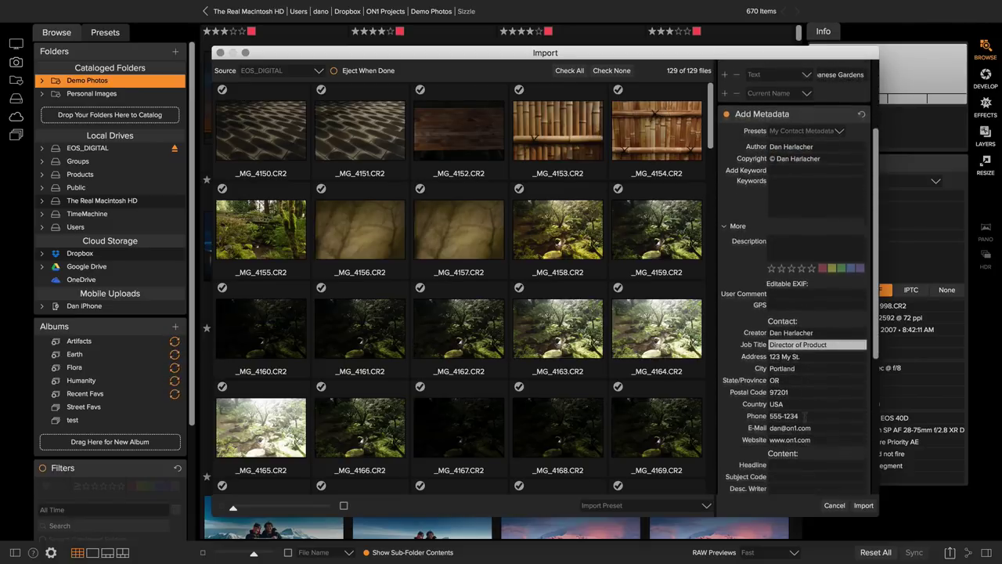
pyautogui.press('Tab')
pyautogui.scroll(3, 805, 419)
pyautogui.scroll(2, 805, 419)
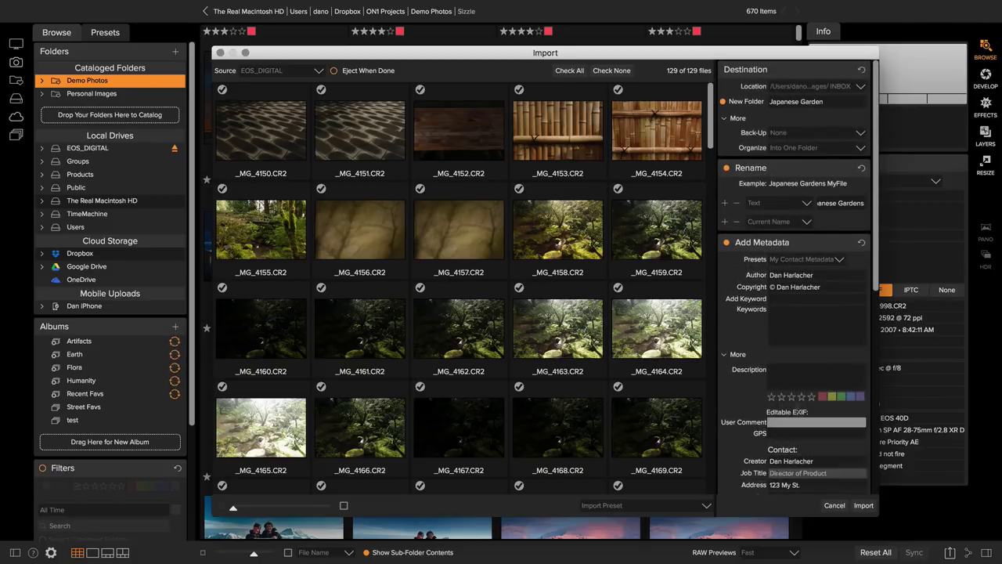
pyautogui.click(739, 354)
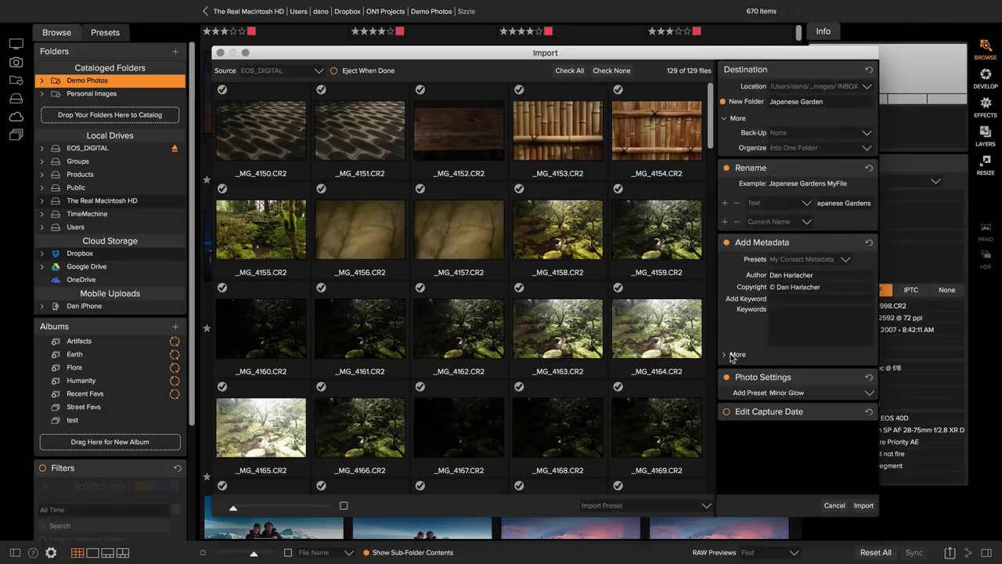
# Leave Edit Capture Date off and stop applying the Minor Glow preset.
pyautogui.click(733, 415)
pyautogui.click(728, 412)
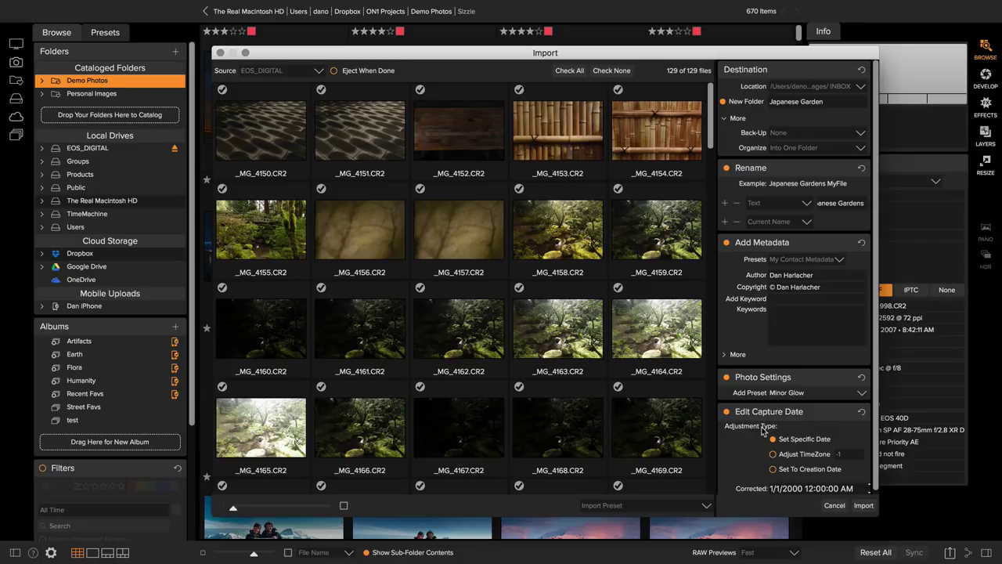
pyautogui.scroll(-1, 770, 455)
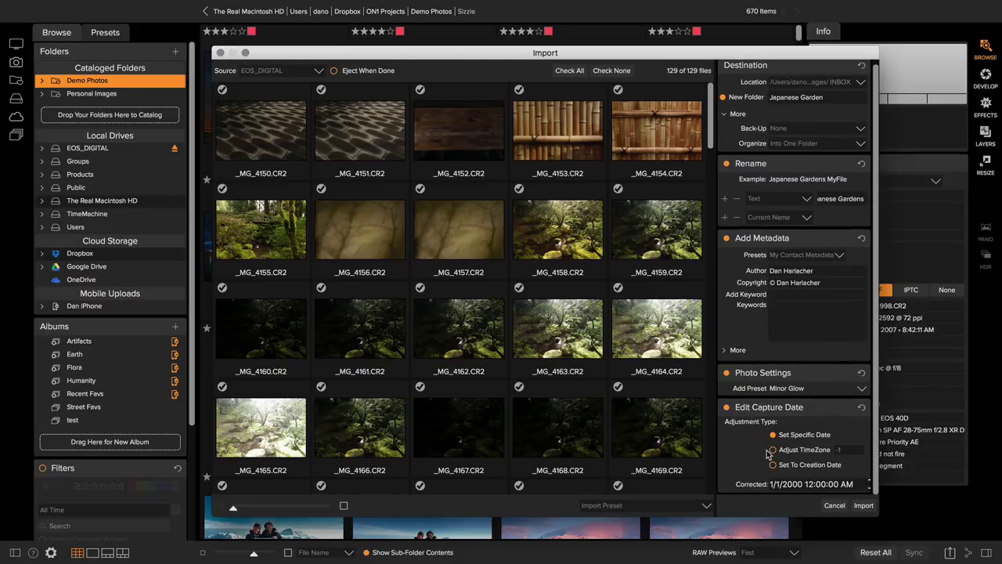
pyautogui.click(727, 408)
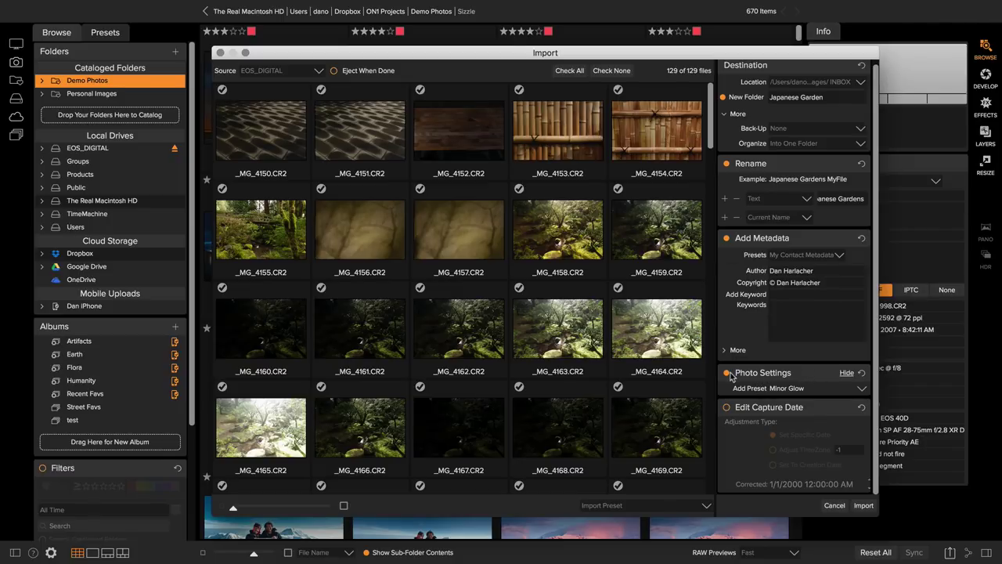
pyautogui.click(728, 373)
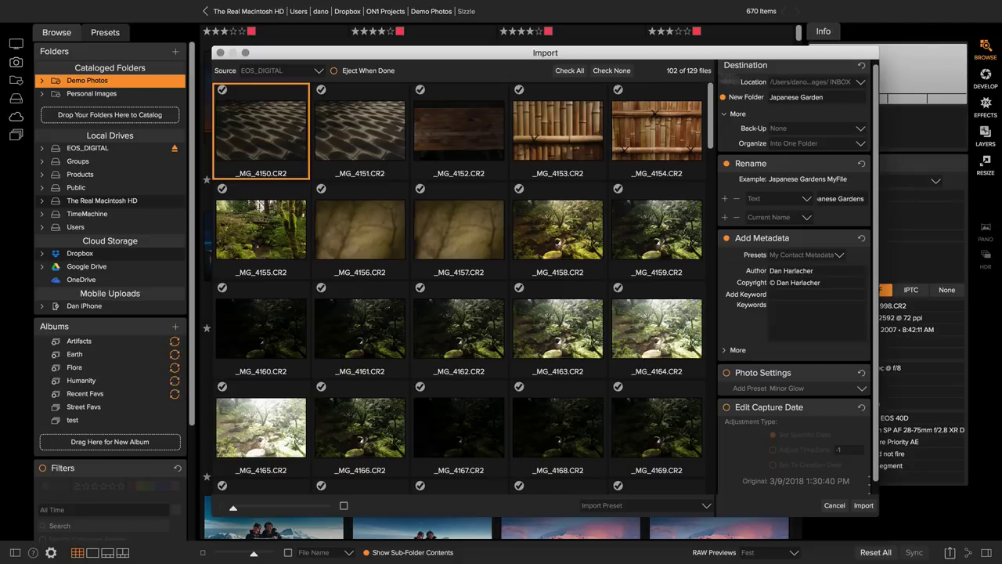
# Confirm the Japanese Garden folder name and start the import.
pyautogui.click(823, 94)
pyautogui.press('Return')
pyautogui.click(864, 506)
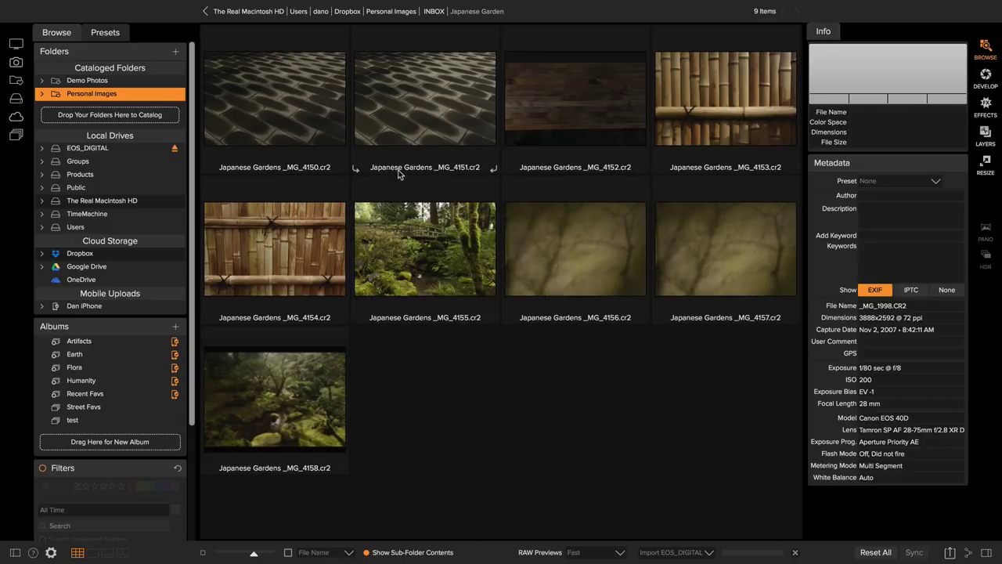
# Select the first imported Japanese Gardens photo and check its IPTC contact details.
pyautogui.click(273, 125)
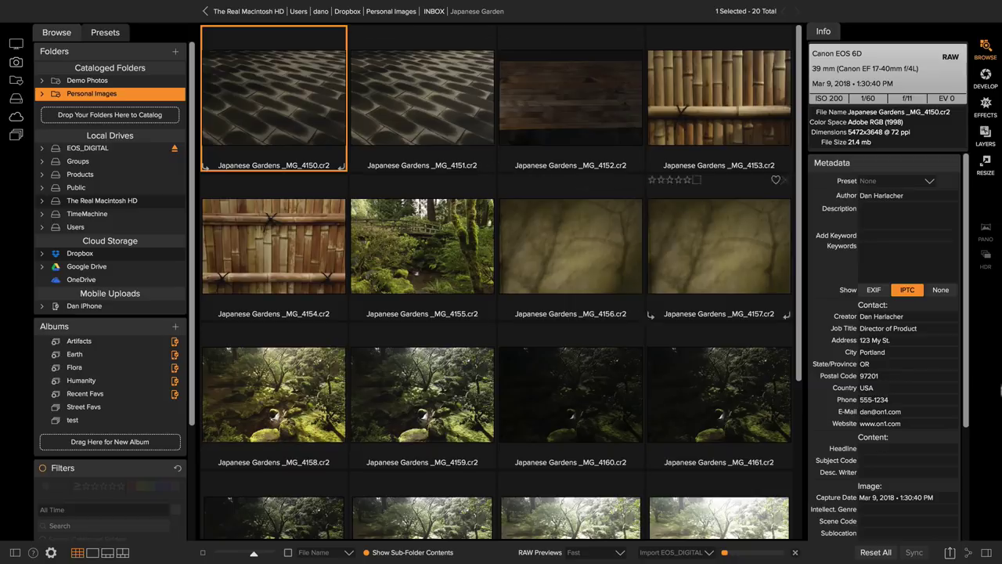
pyautogui.click(901, 339)
pyautogui.scroll(-4, 903, 338)
pyautogui.scroll(4, 902, 337)
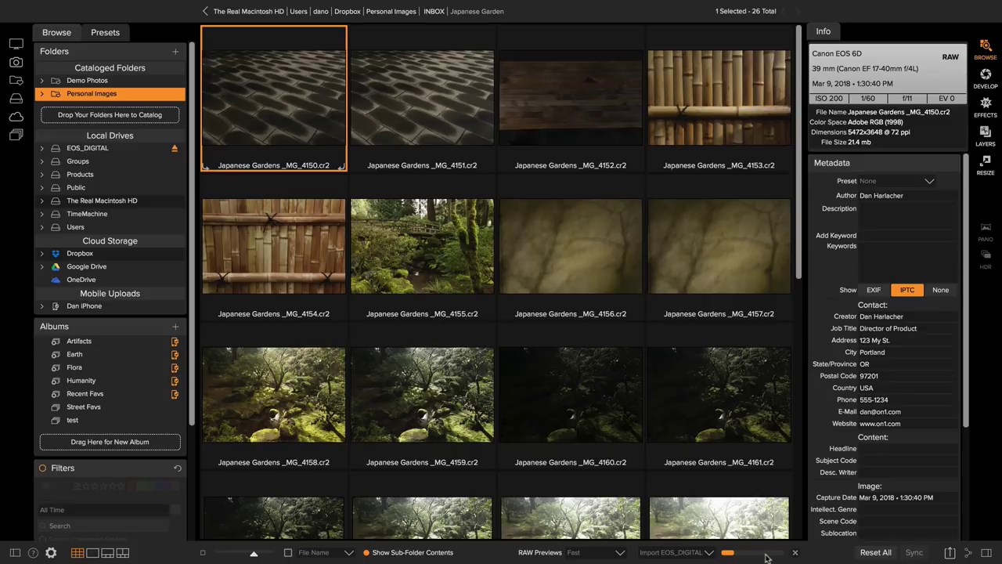
pyautogui.moveTo(783, 558)
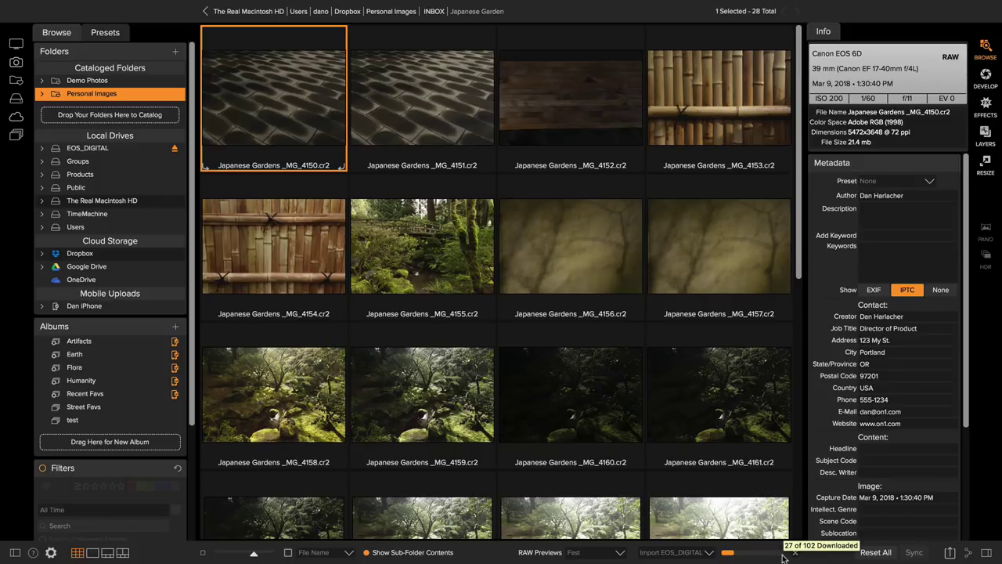
pyautogui.click(145, 7)
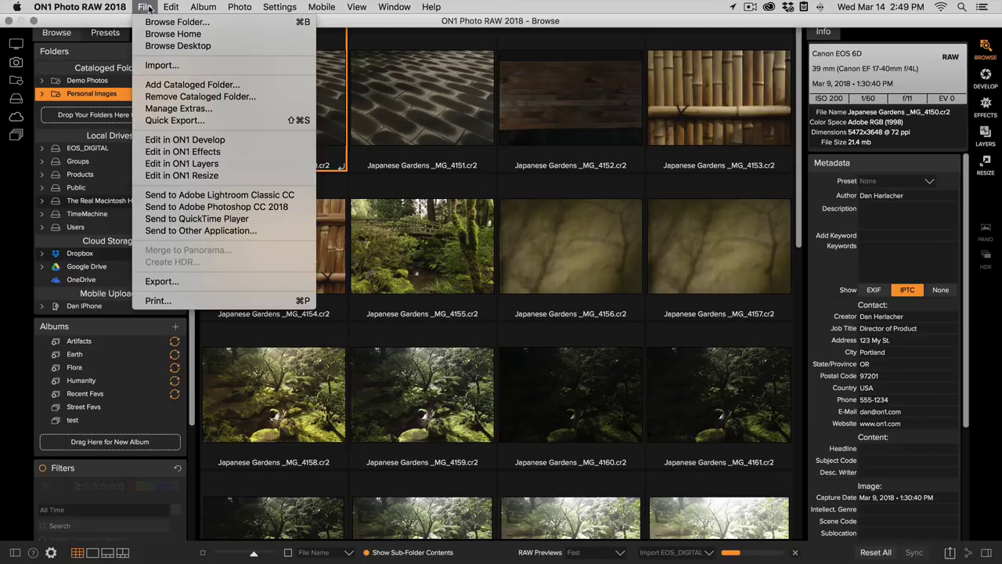
# Start a second import with only the 27 photos _MG_4252 through _MG_4278 checked.
pyautogui.click(162, 65)
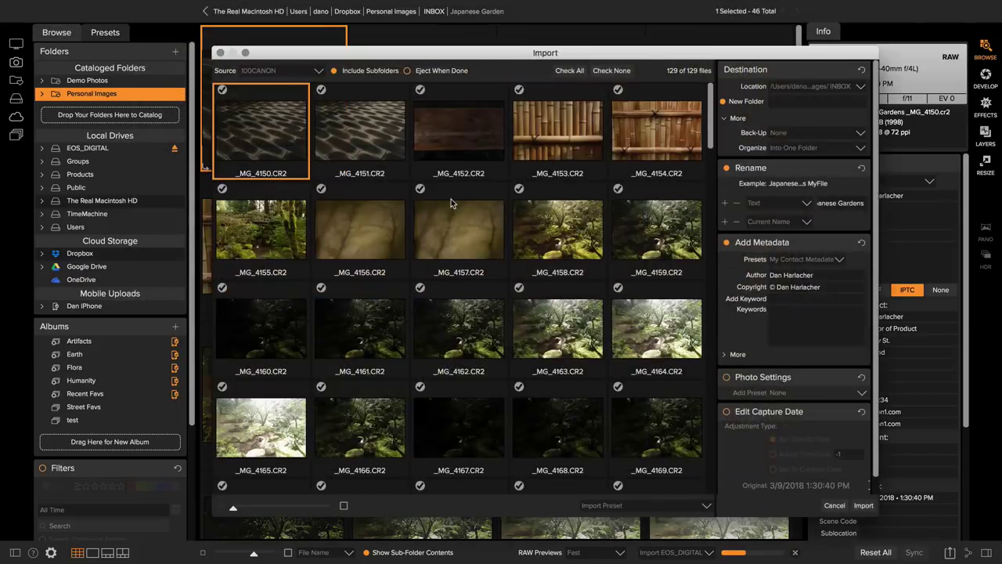
pyautogui.scroll(-15, 451, 202)
pyautogui.click(451, 196)
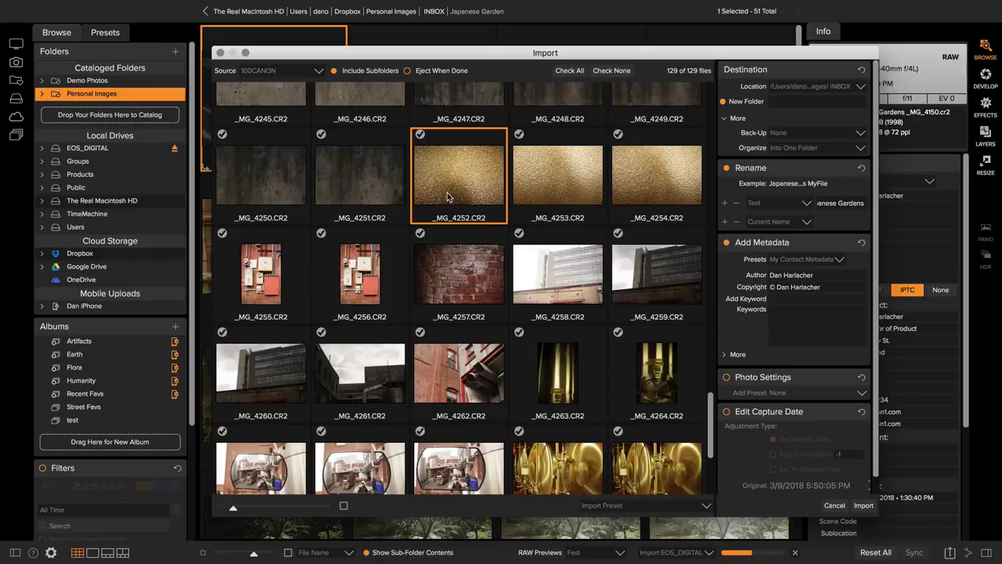
pyautogui.click(608, 70)
pyautogui.scroll(-5, 586, 462)
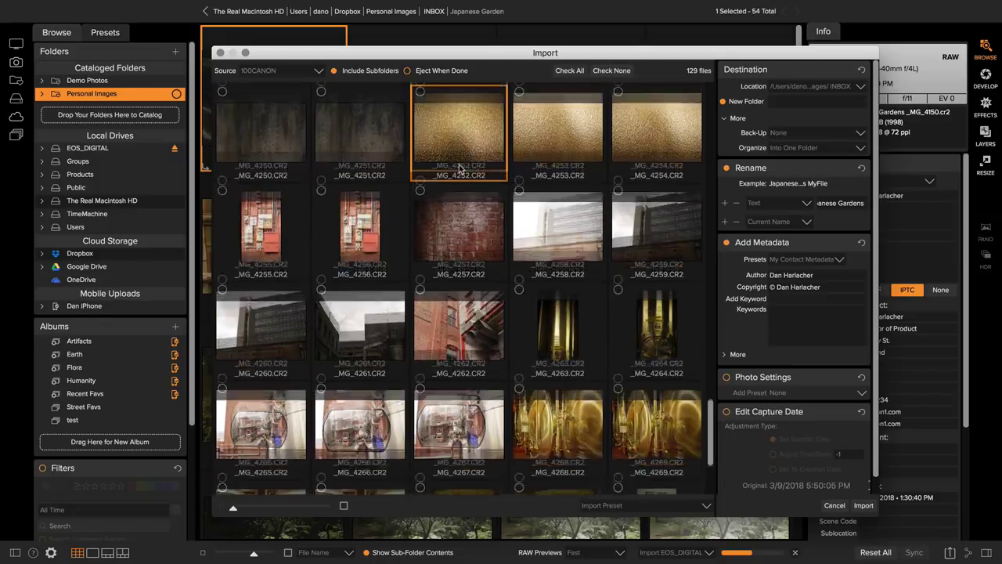
pyautogui.keyDown('shift'); pyautogui.click(586, 463); pyautogui.keyUp('shift')
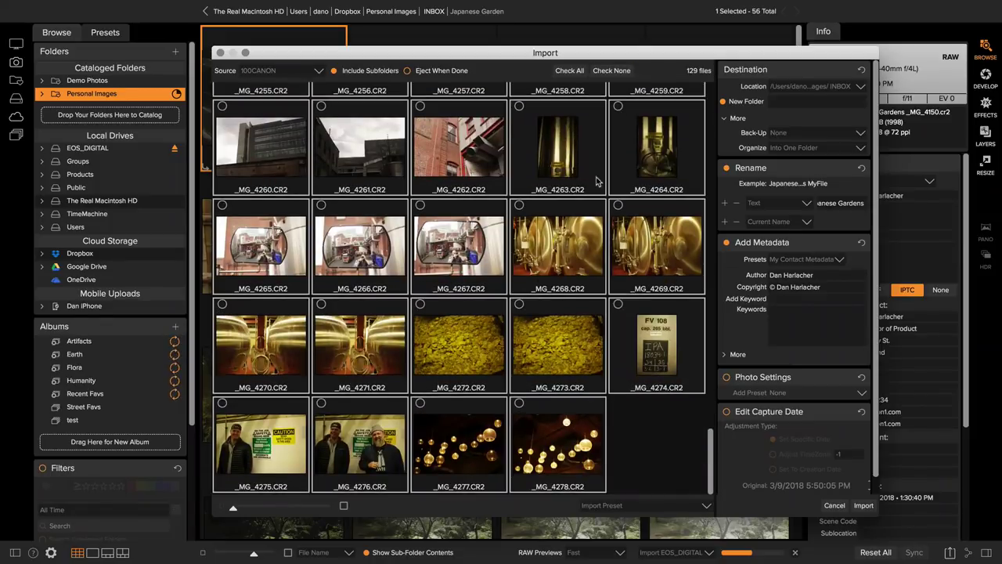
pyautogui.scroll(5, 571, 202)
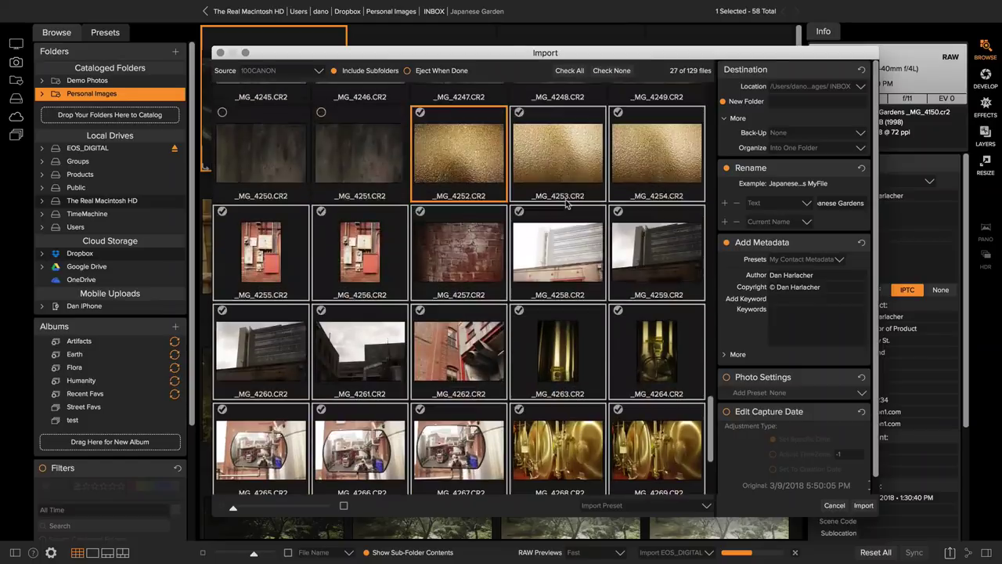
pyautogui.scroll(-5, 417, 369)
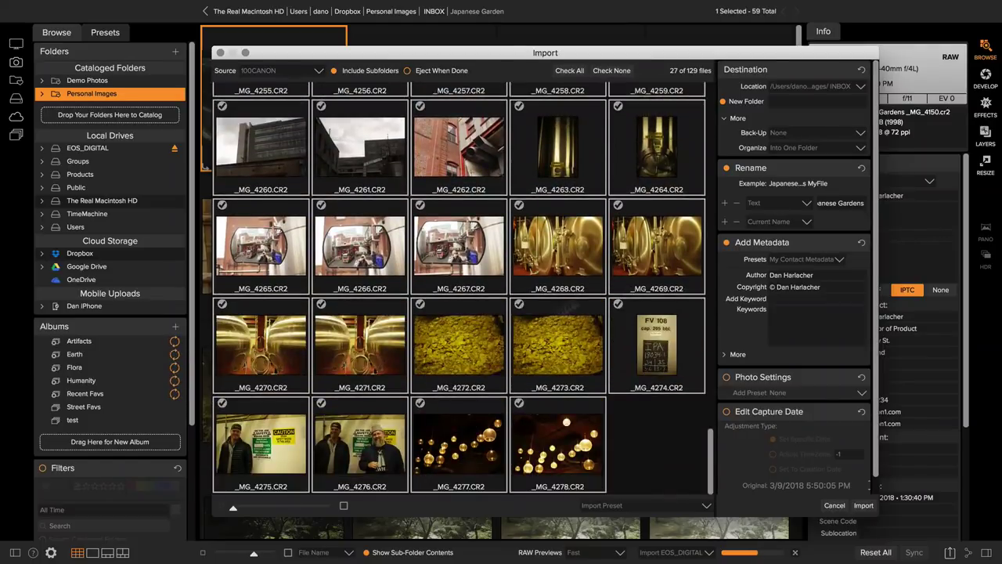
pyautogui.click(779, 101)
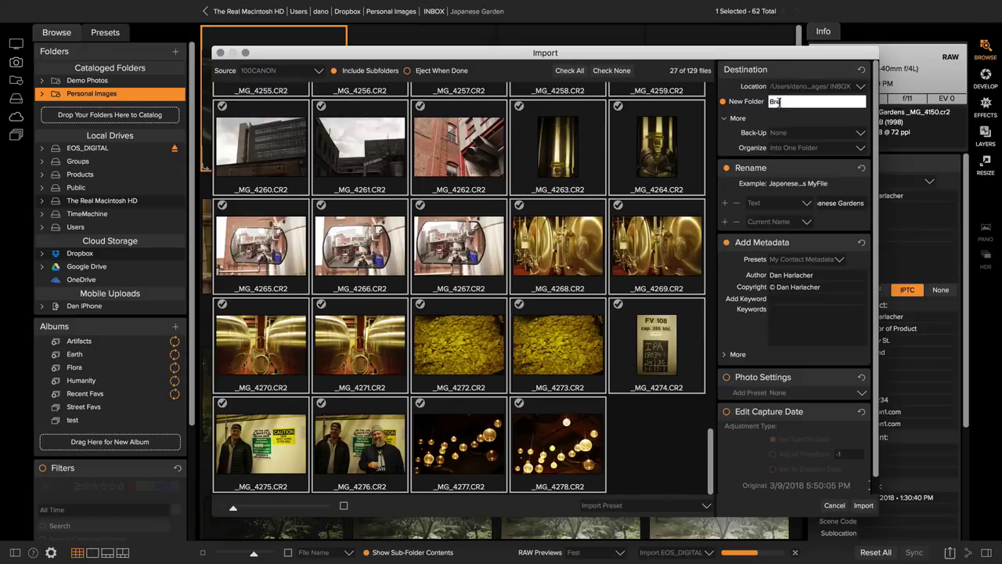
# Name the new destination folder Brewery and set the file-name prefix to Brewery.
pyautogui.write('Brewery')
pyautogui.press('Tab')
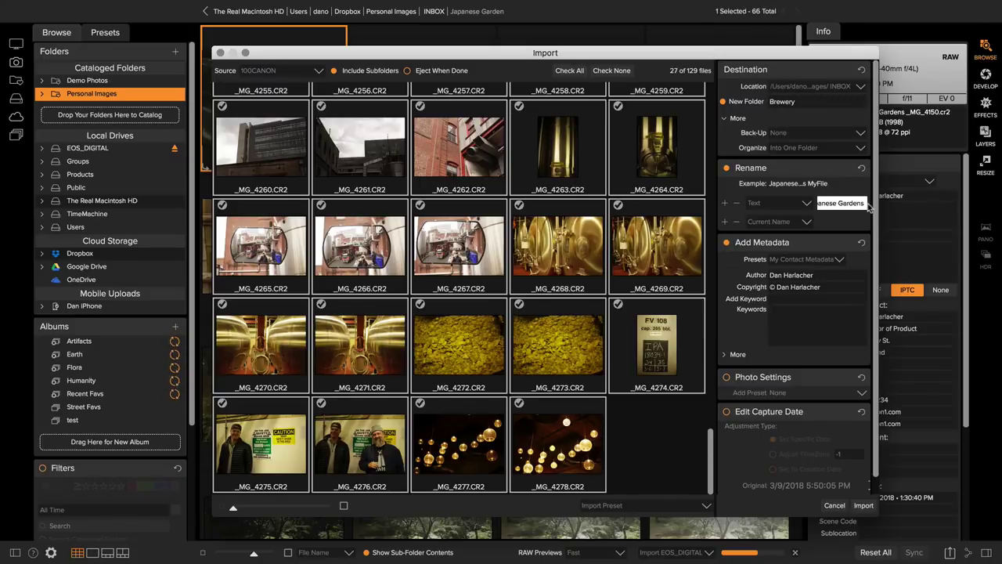
pyautogui.write('Brewery')
pyautogui.press('Tab')
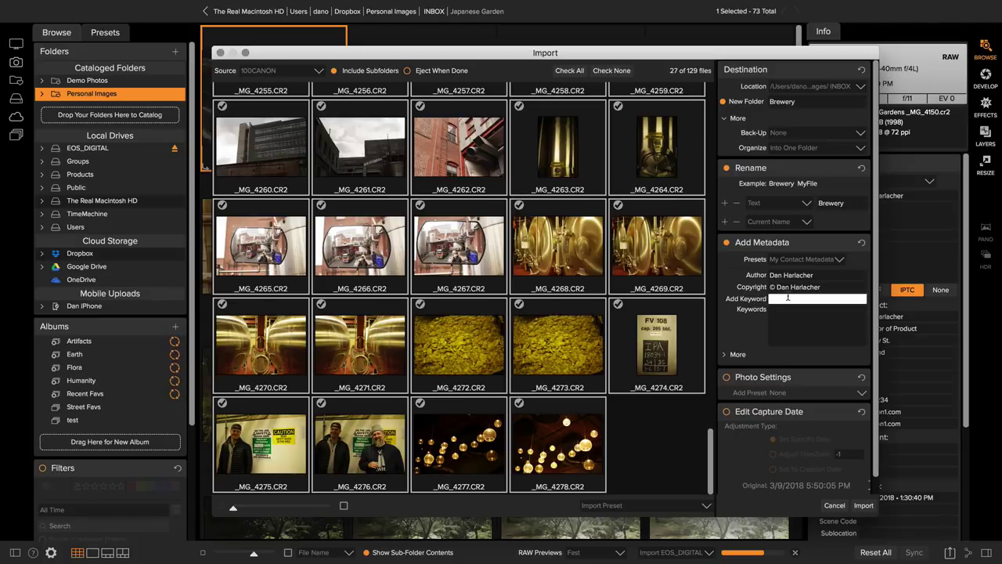
# Add the keywords Brewery, portland and oregon, then start the import.
pyautogui.write('Brew')
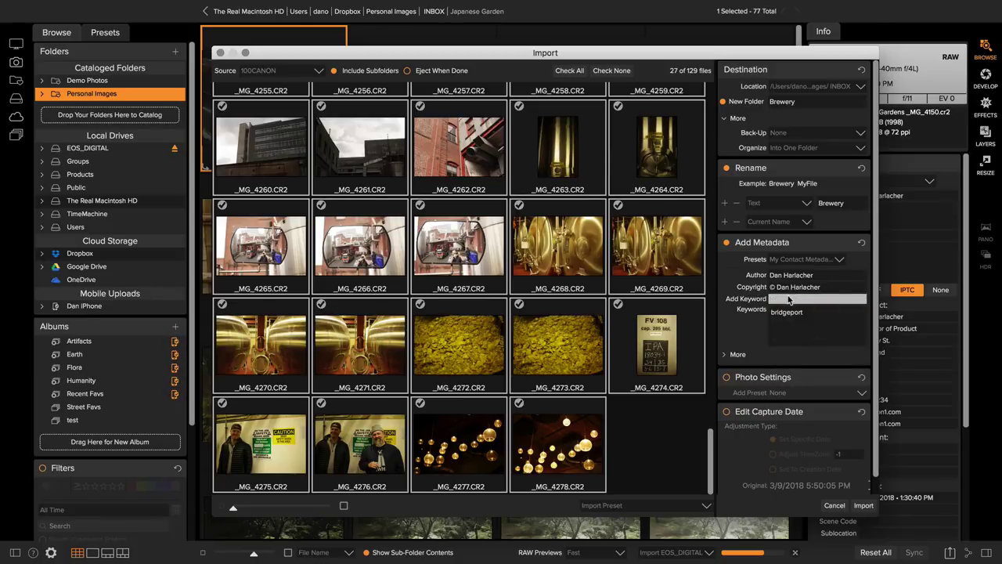
pyautogui.write('ery')
pyautogui.press('Return')
pyautogui.write('portland')
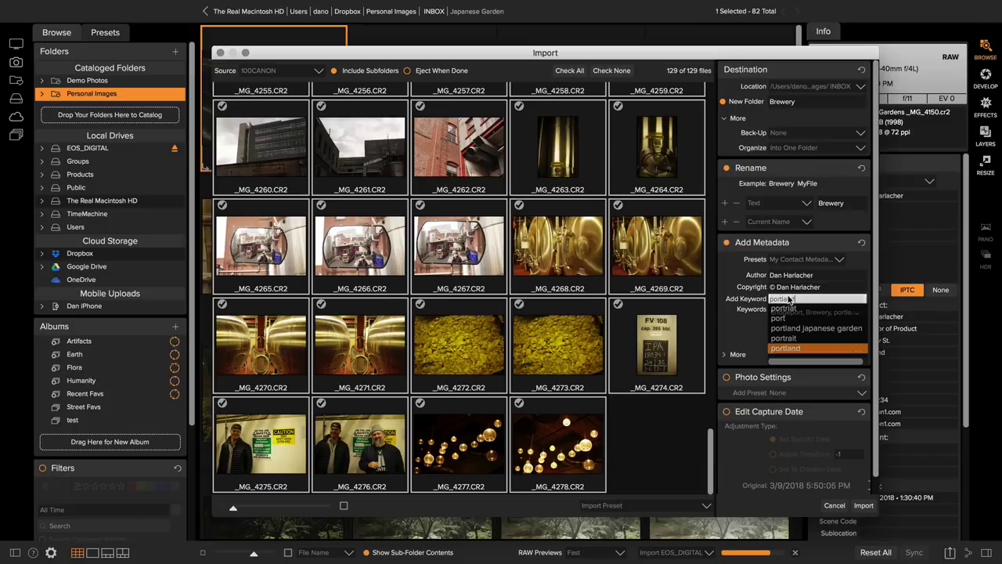
pyautogui.press('Return')
pyautogui.write('Or')
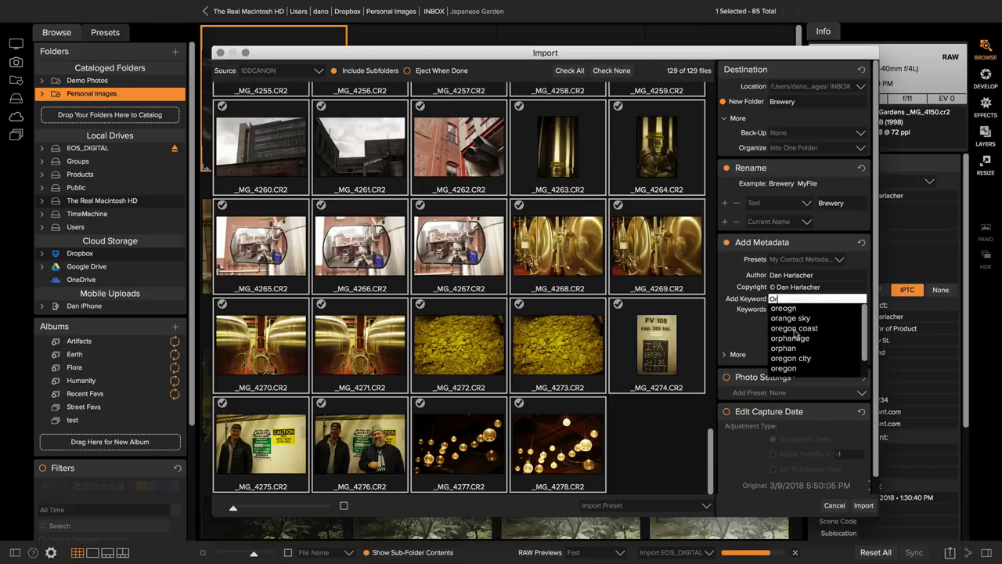
pyautogui.click(794, 368)
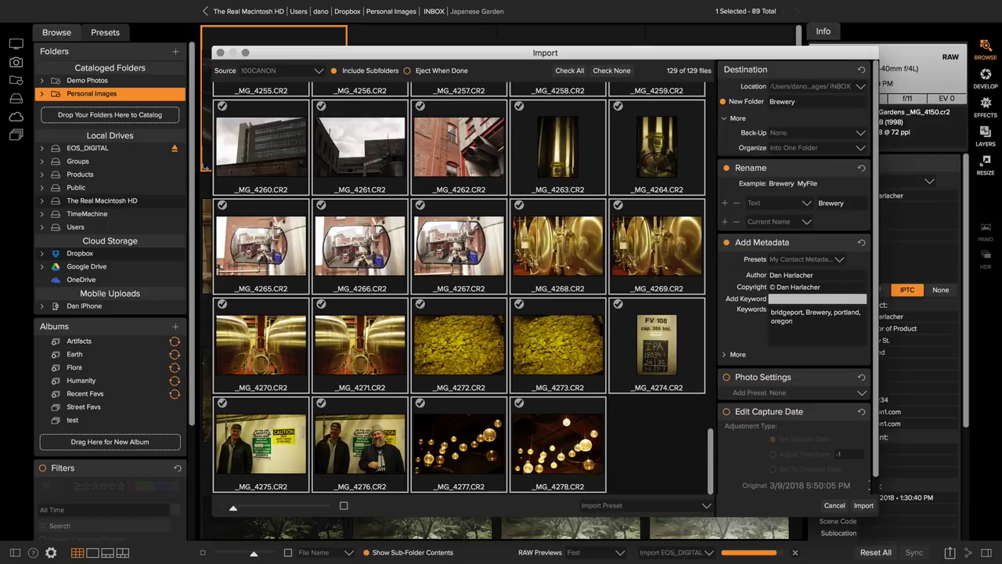
pyautogui.click(863, 506)
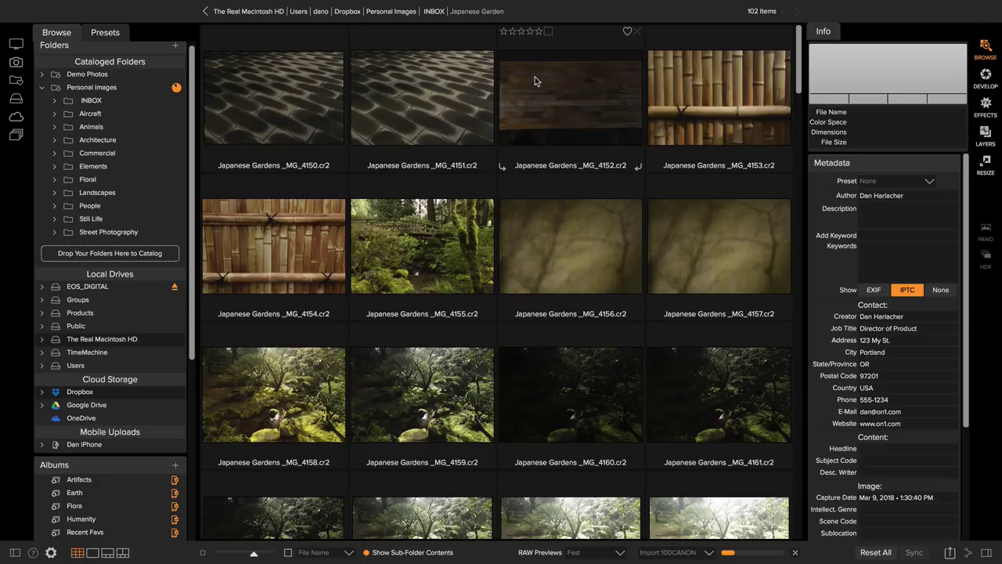
# Select the eighteen texture shots, including _MG_4150–_MG_4157, _MG_4185–_MG_4188 and _MG_4203.
pyautogui.click(330, 89)
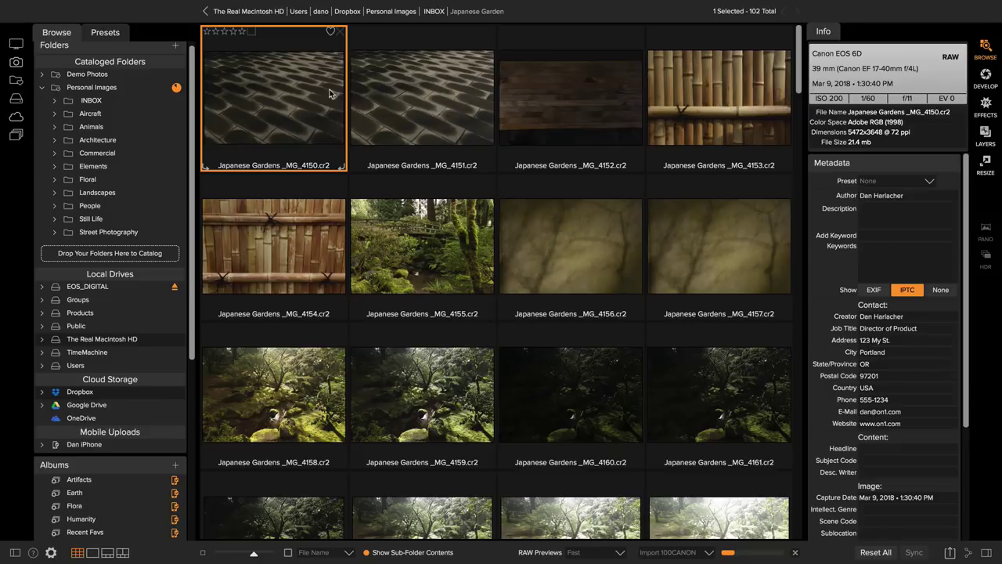
pyautogui.keyDown('shift'); pyautogui.click(719, 114); pyautogui.keyUp('shift')
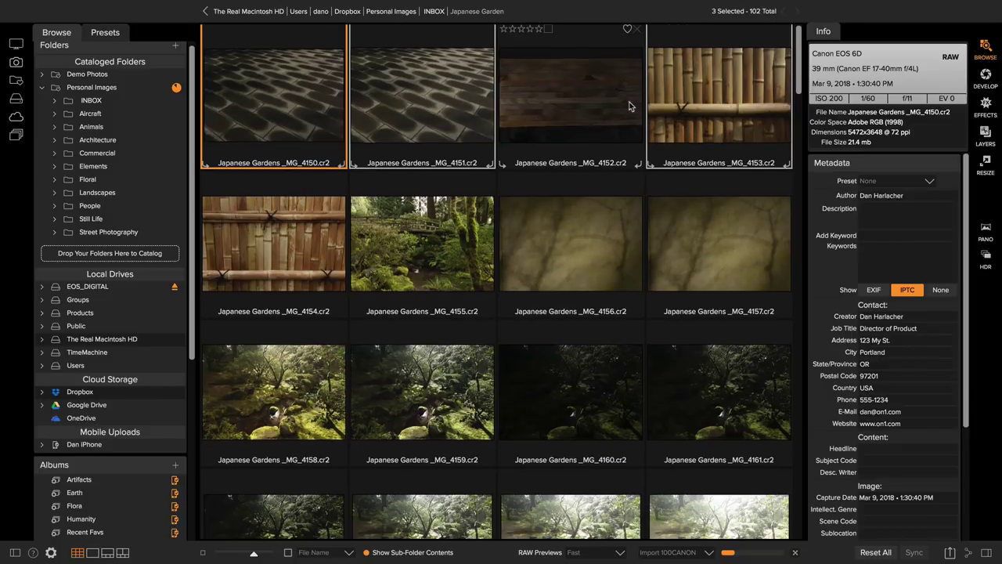
pyautogui.keyDown('super'); pyautogui.click(596, 223); pyautogui.keyUp('super')
pyautogui.keyDown('super'); pyautogui.click(676, 231); pyautogui.keyUp('super')
pyautogui.scroll(-5, 642, 227)
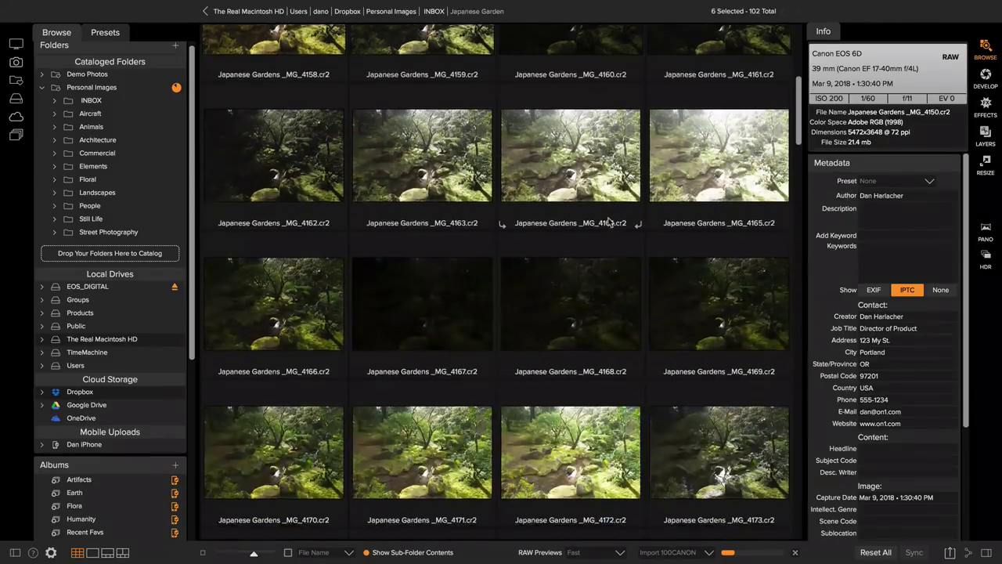
pyautogui.scroll(-8, 610, 221)
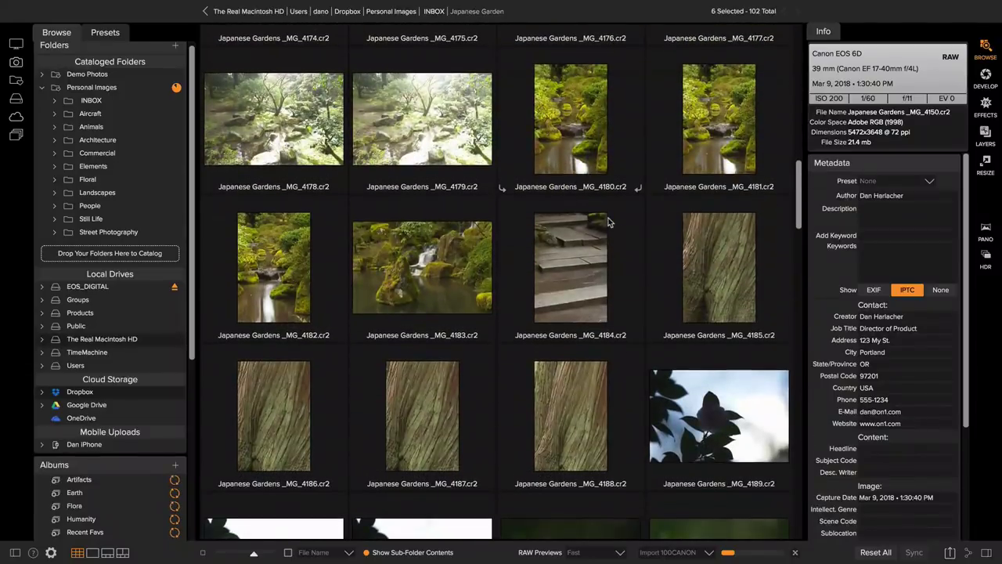
pyautogui.scroll(-2, 609, 221)
pyautogui.keyDown('super'); pyautogui.click(697, 157); pyautogui.keyUp('super')
pyautogui.keyDown('super'); pyautogui.click(580, 297); pyautogui.keyUp('super')
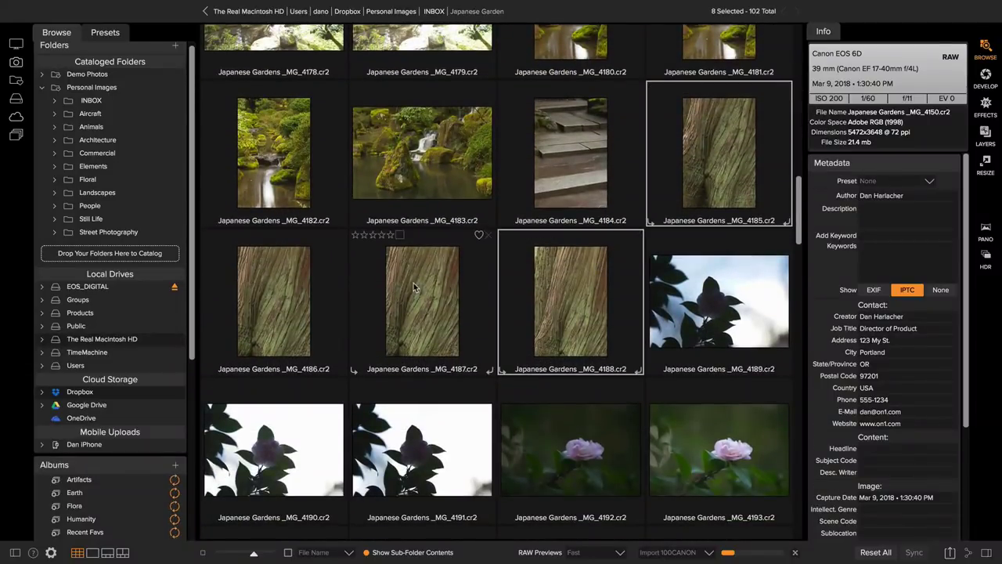
pyautogui.keyDown('super'); pyautogui.click(415, 289); pyautogui.keyUp('super')
pyautogui.keyDown('super'); pyautogui.click(313, 262); pyautogui.keyUp('super')
pyautogui.scroll(-7, 313, 262)
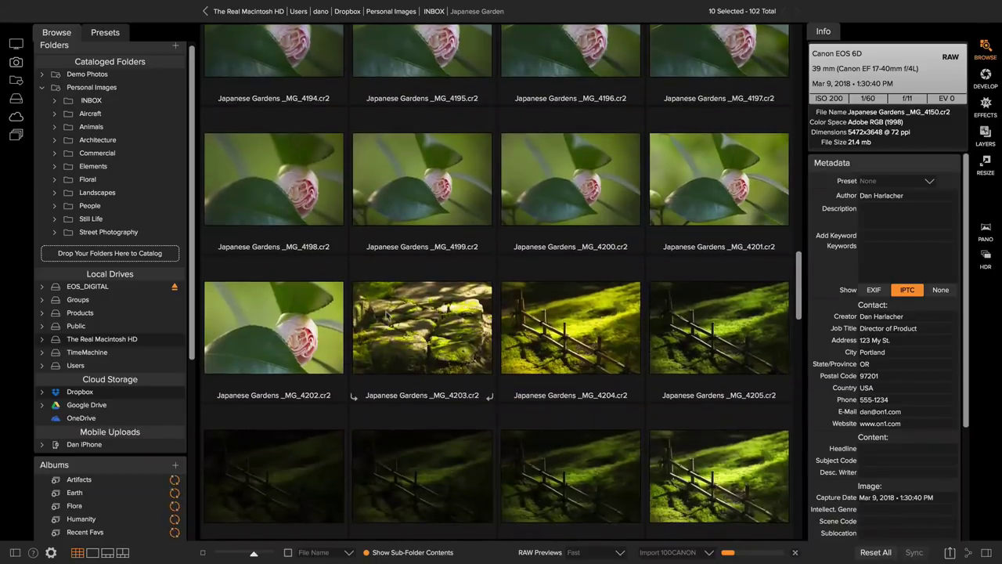
pyautogui.keyDown('super'); pyautogui.click(394, 313); pyautogui.keyUp('super')
pyautogui.scroll(-6, 395, 294)
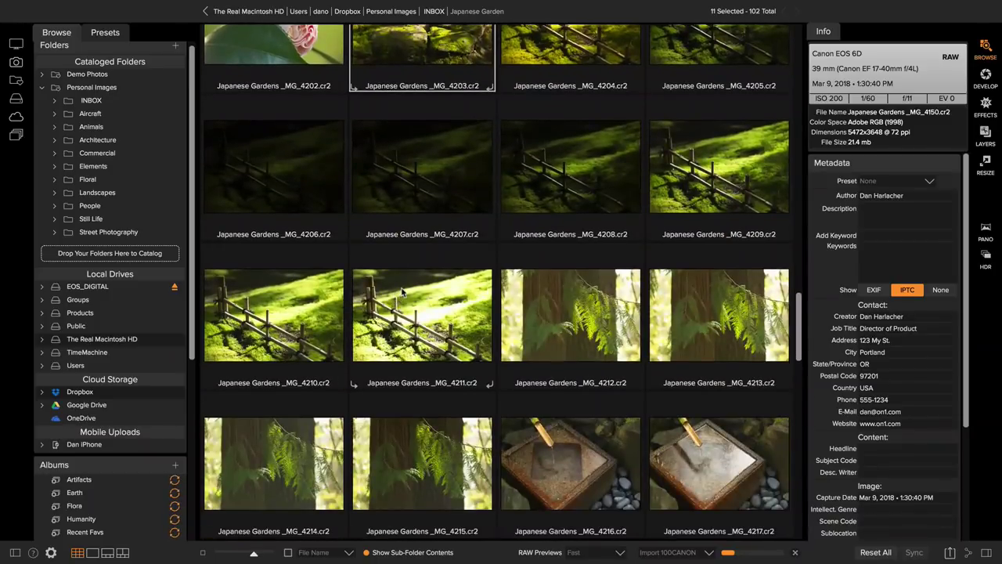
pyautogui.scroll(-15, 402, 291)
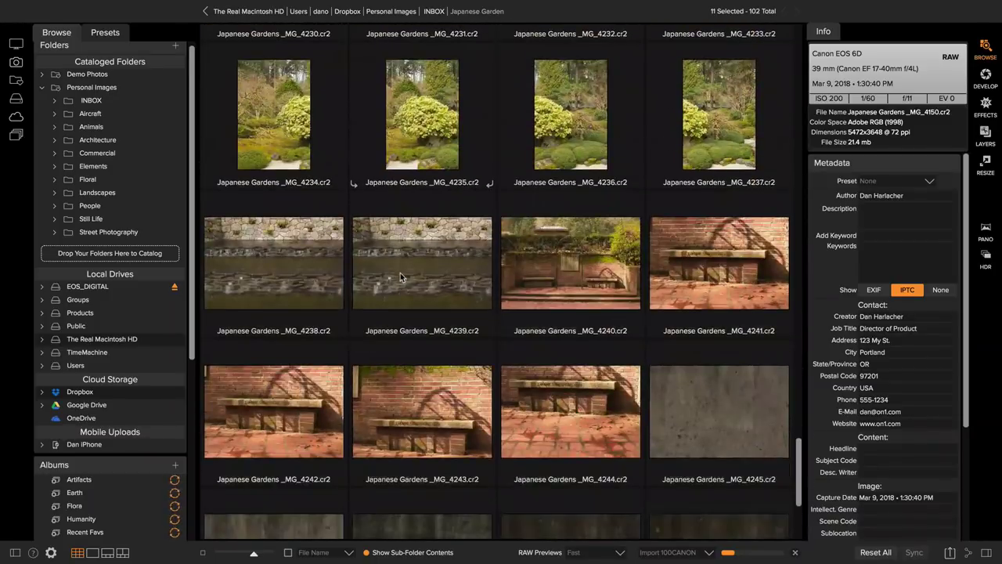
pyautogui.scroll(-4, 400, 272)
pyautogui.moveTo(739, 217); pyautogui.dragTo(423, 470)
# Tag the selected photos with the keyword Texture.
pyautogui.click(900, 235)
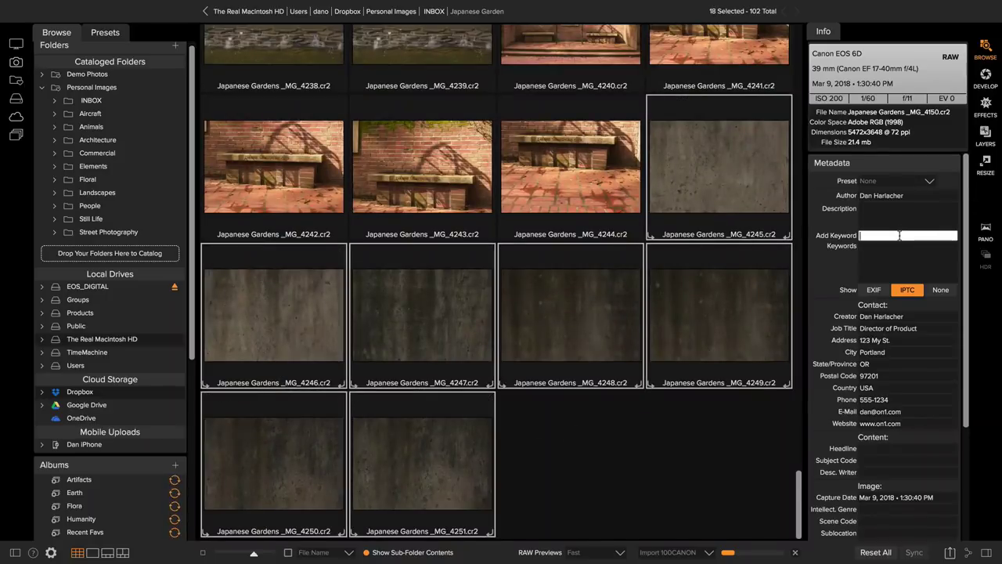
pyautogui.write('Texut')
pyautogui.press('Return')
# Scroll the grid, selecting _MG_4154 and then _MG_4158.
pyautogui.scroll(20, 469, 235)
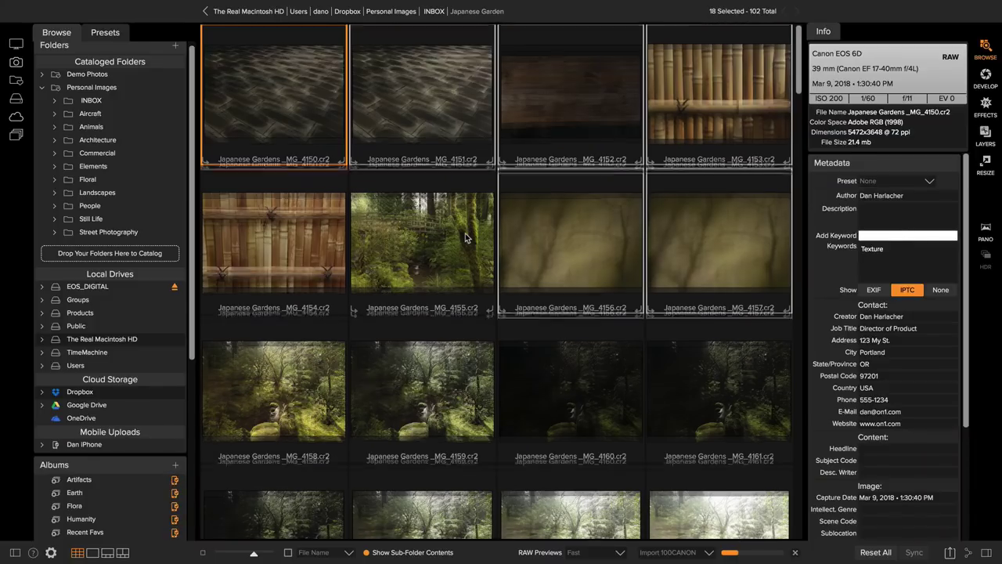
pyautogui.click(304, 223)
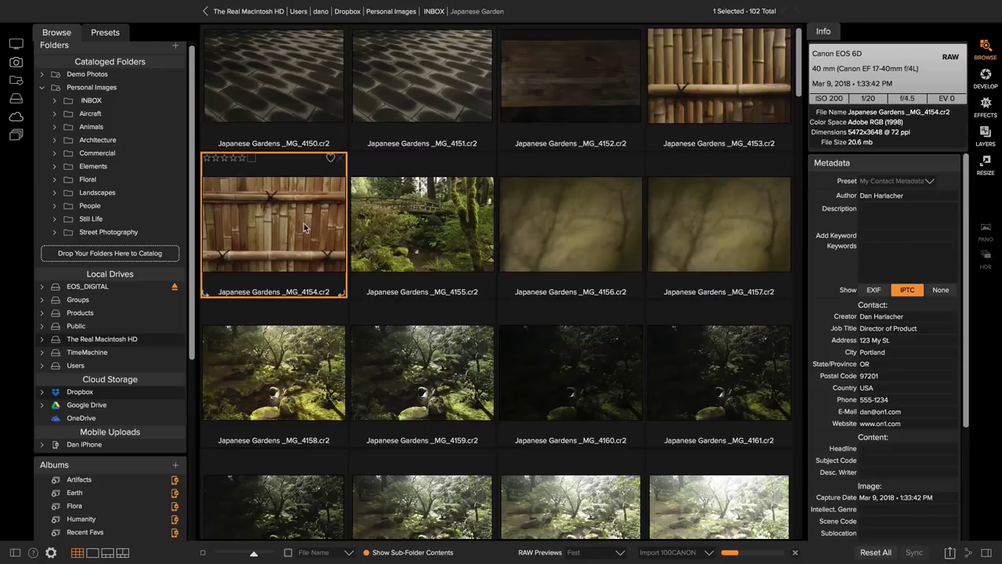
pyautogui.scroll(1, 439, 200)
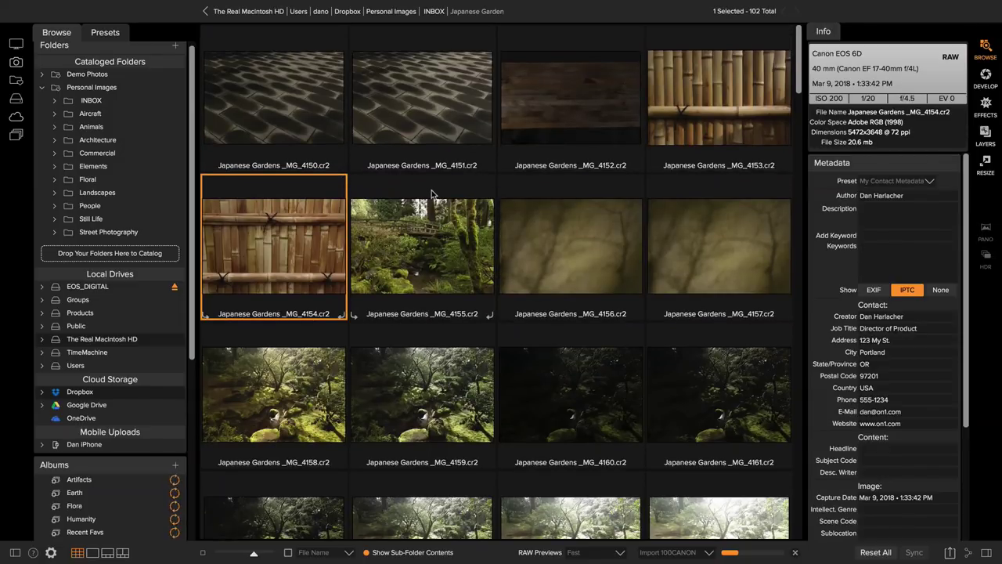
pyautogui.scroll(-2, 391, 227)
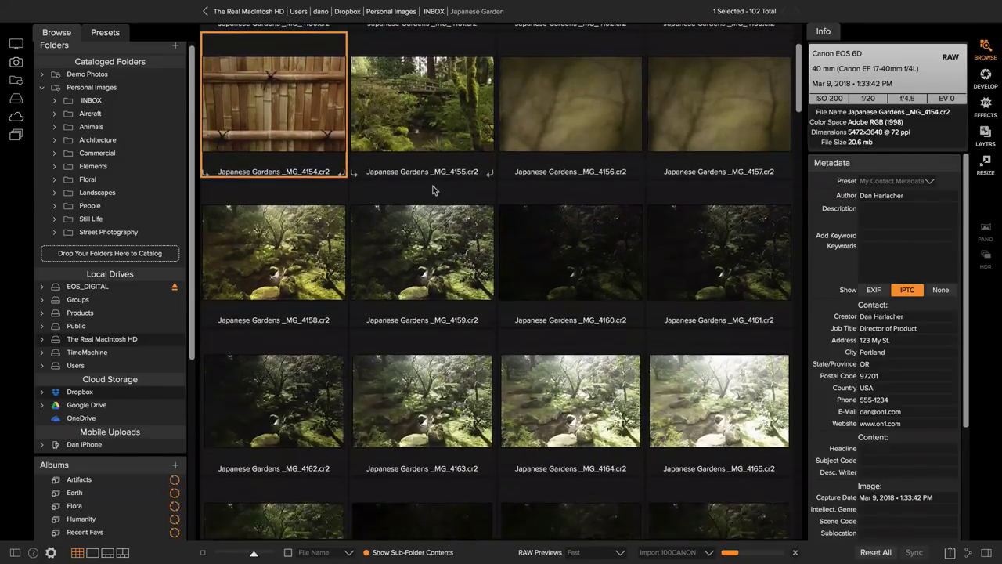
pyautogui.click(308, 266)
# Select _MG_4179 and extend the selection back to _MG_4173.
pyautogui.scroll(-2, 411, 269)
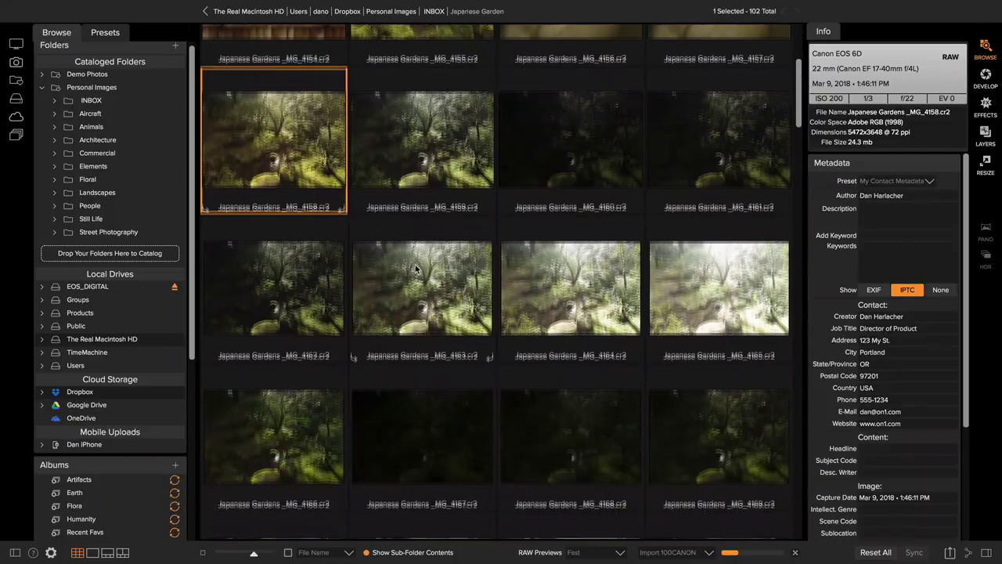
pyautogui.scroll(-5, 415, 269)
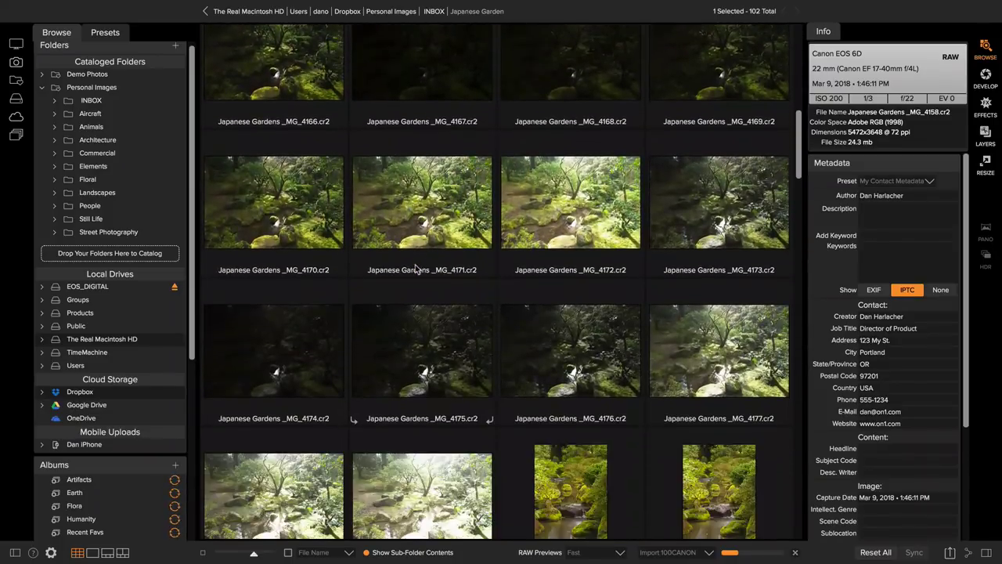
pyautogui.scroll(8, 415, 269)
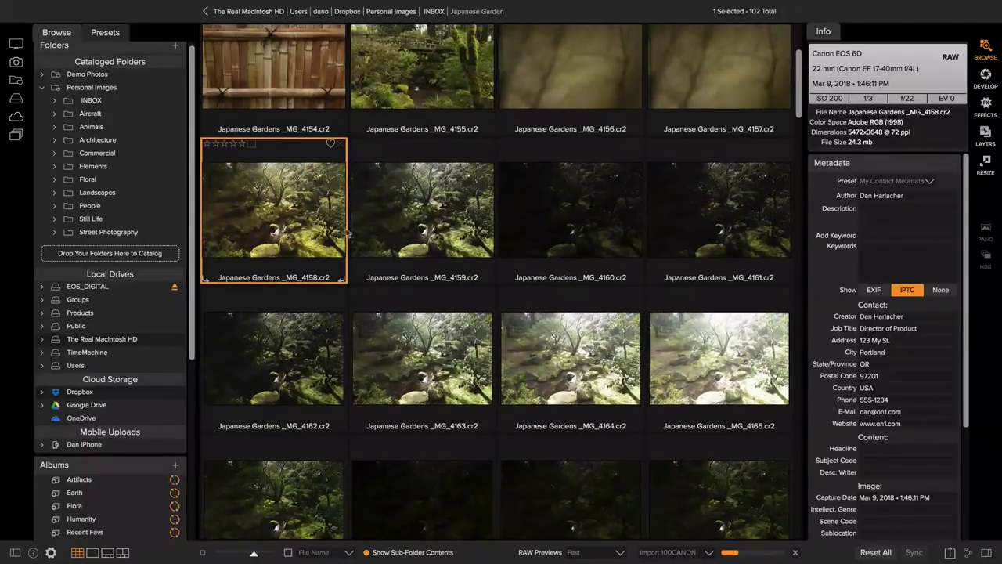
pyautogui.scroll(-5, 423, 307)
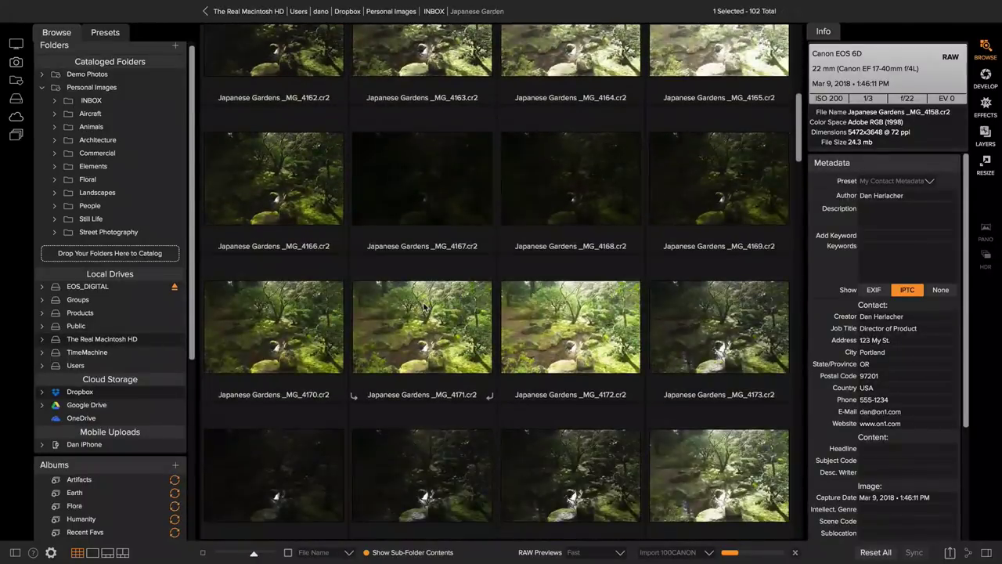
pyautogui.click(433, 373)
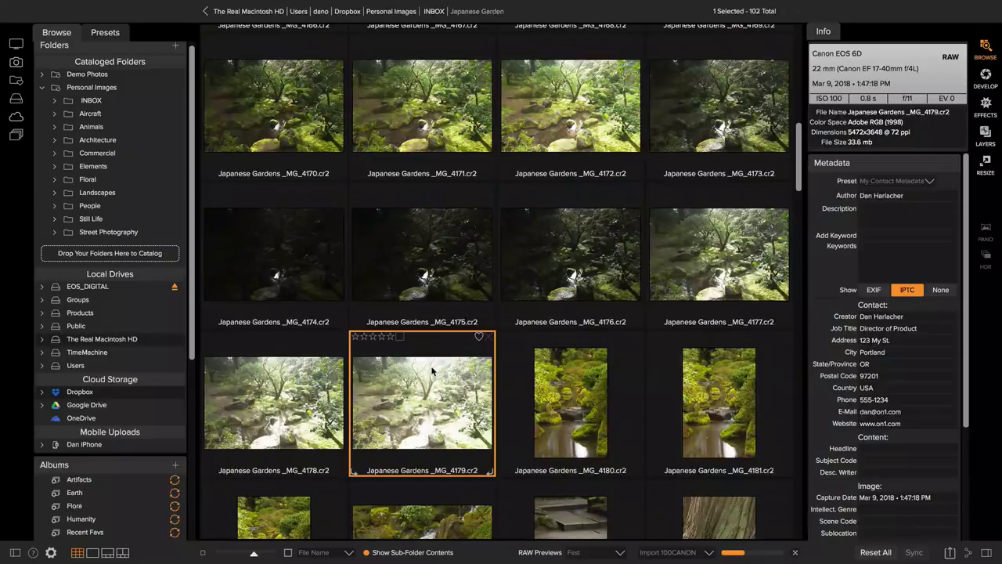
pyautogui.hotkey('shift', 'Left')
pyautogui.hotkey('shift', 'Left')
pyautogui.hotkey('shift', 'Left')
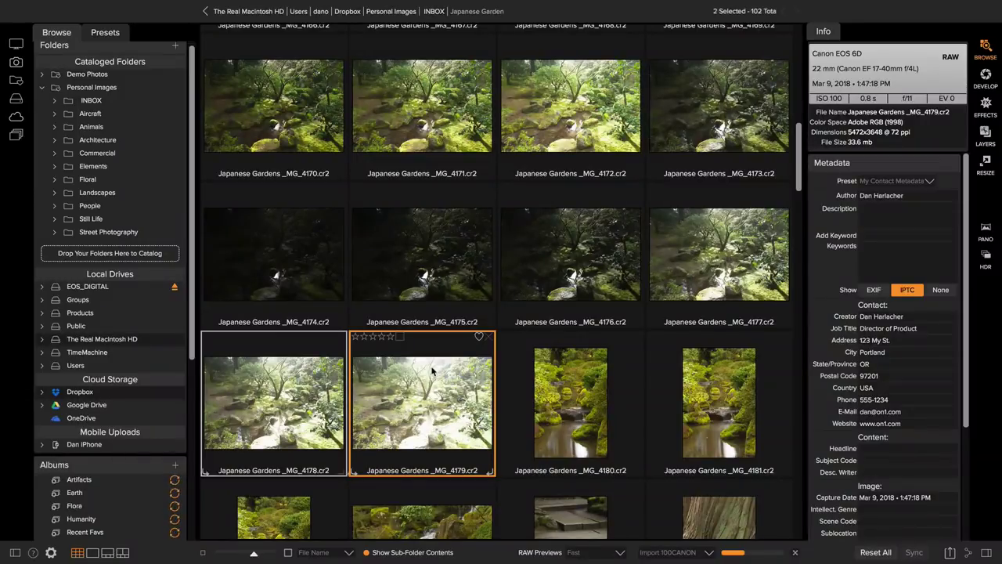
pyautogui.hotkey('shift', 'Left')
pyautogui.hotkey('shift', 'Left')
pyautogui.hotkey('shift', 'Left')
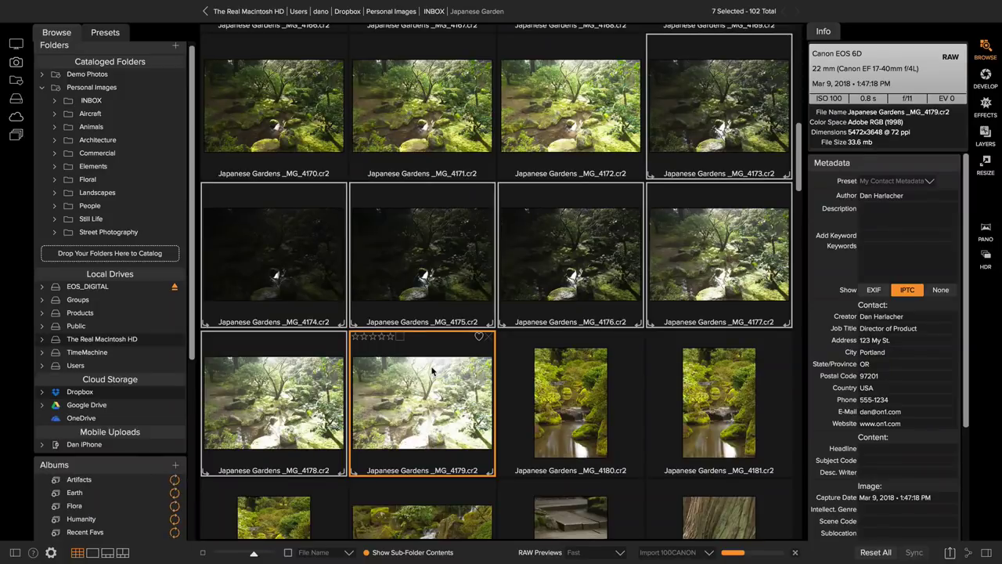
# Move the selected _MG_4173–_MG_4179 shots into a new subfolder.
pyautogui.rightClick(411, 265)
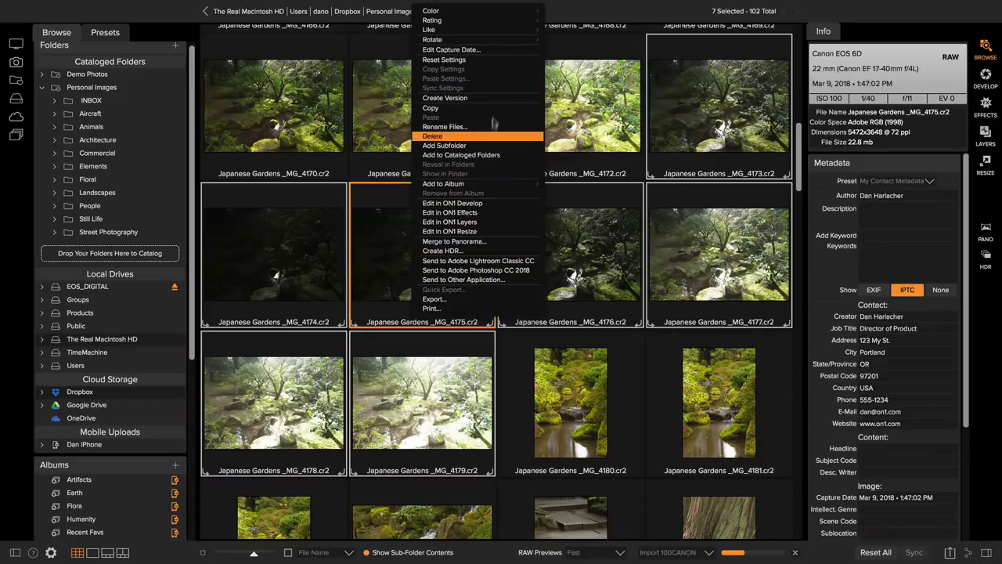
pyautogui.click(470, 146)
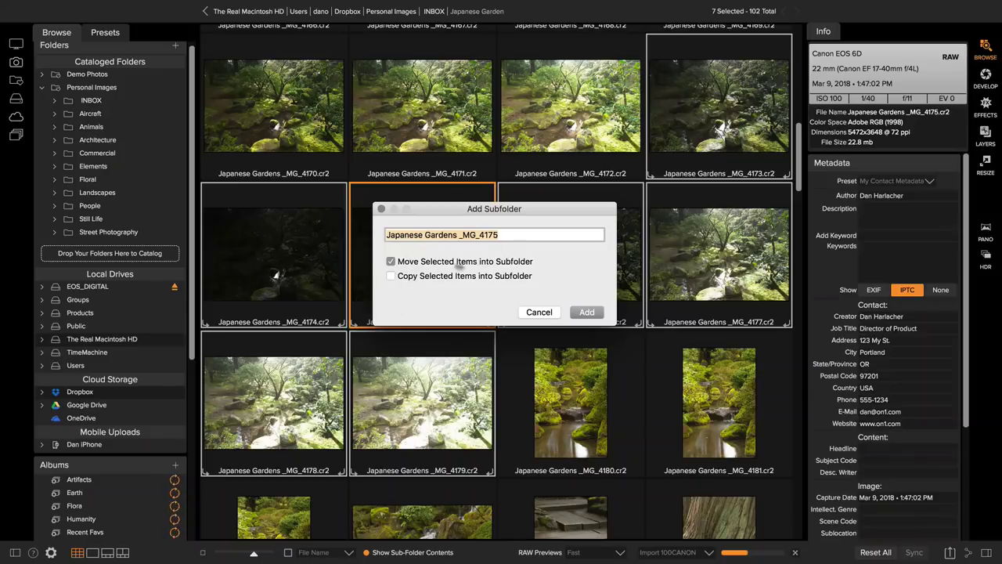
pyautogui.click(587, 312)
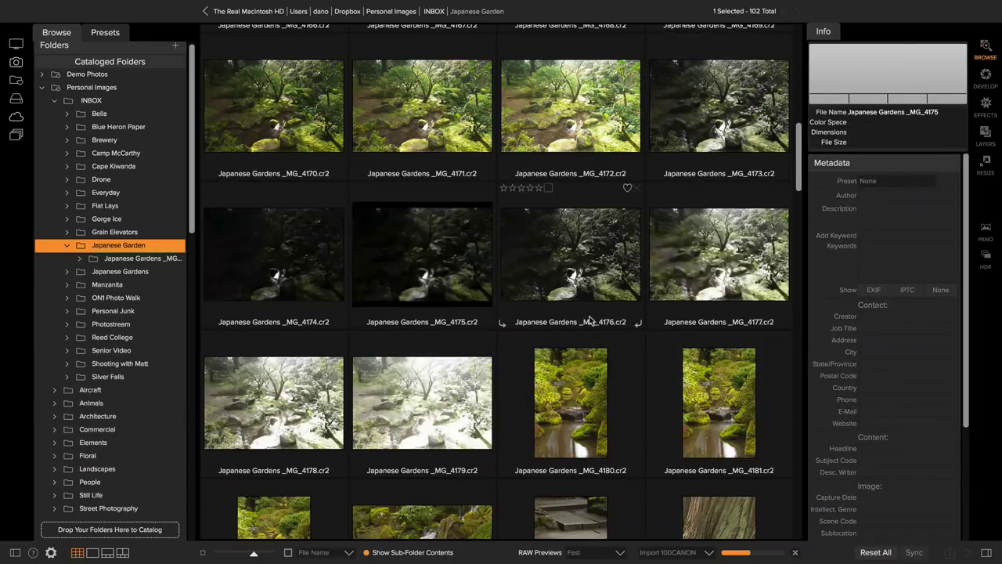
# Select _MG_4158 through _MG_4172 and move the 15 images into a new subfolder.
pyautogui.click(549, 413)
pyautogui.hotkey('shift', 'Left')
pyautogui.hotkey('shift', 'Left')
pyautogui.hotkey('shift', 'Left')
pyautogui.hotkey('shift', 'Left')
pyautogui.hotkey('shift', 'Left')
pyautogui.hotkey('shift', 'Left')
pyautogui.hotkey('shift', 'Left')
pyautogui.hotkey('shift', 'Left')
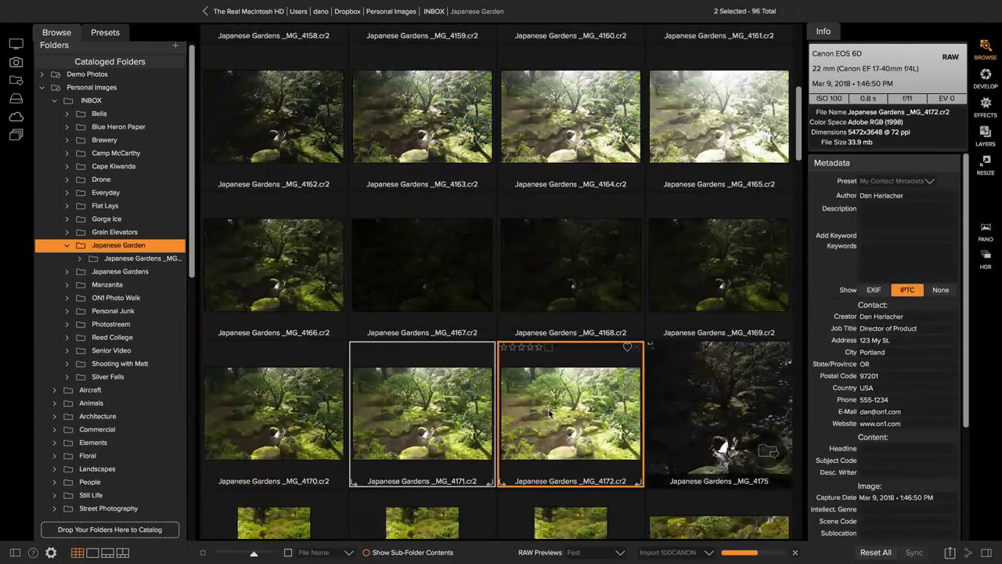
pyautogui.hotkey('shift', 'Left')
pyautogui.hotkey('shift', 'Left')
pyautogui.hotkey('shift', 'Left')
pyautogui.hotkey('shift', 'Left')
pyautogui.hotkey('shift', 'Left')
pyautogui.hotkey('shift', 'Left')
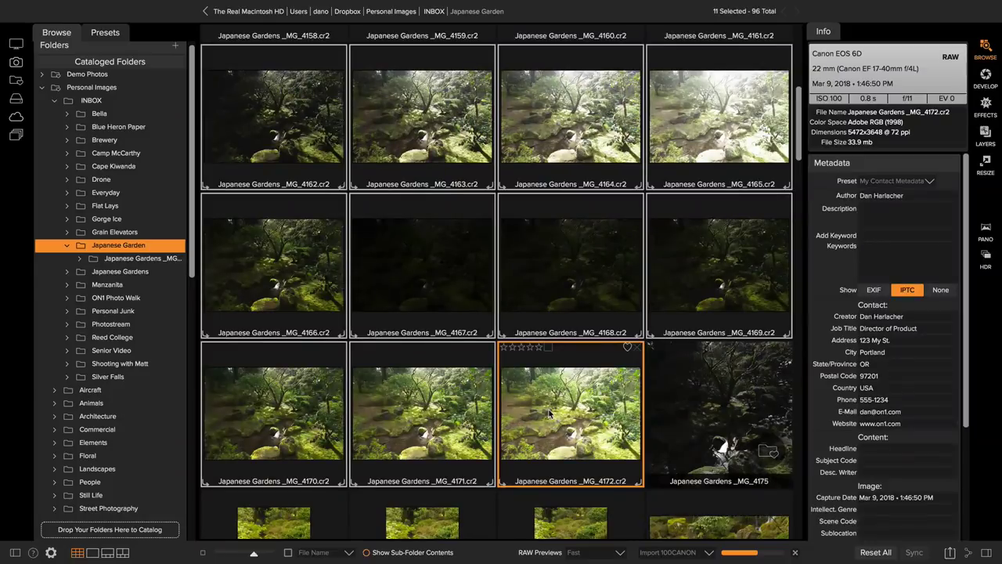
pyautogui.rightClick(396, 188)
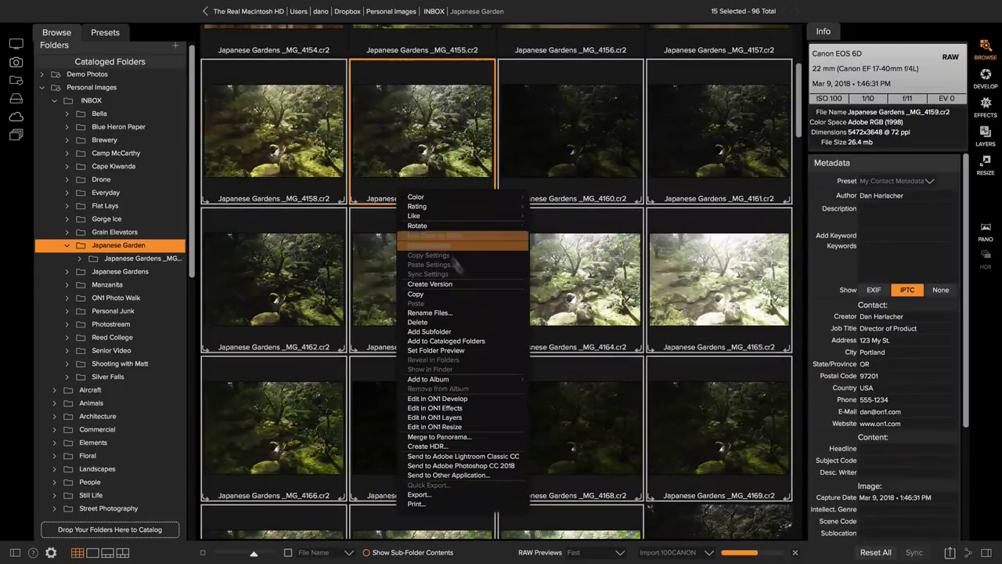
pyautogui.click(462, 328)
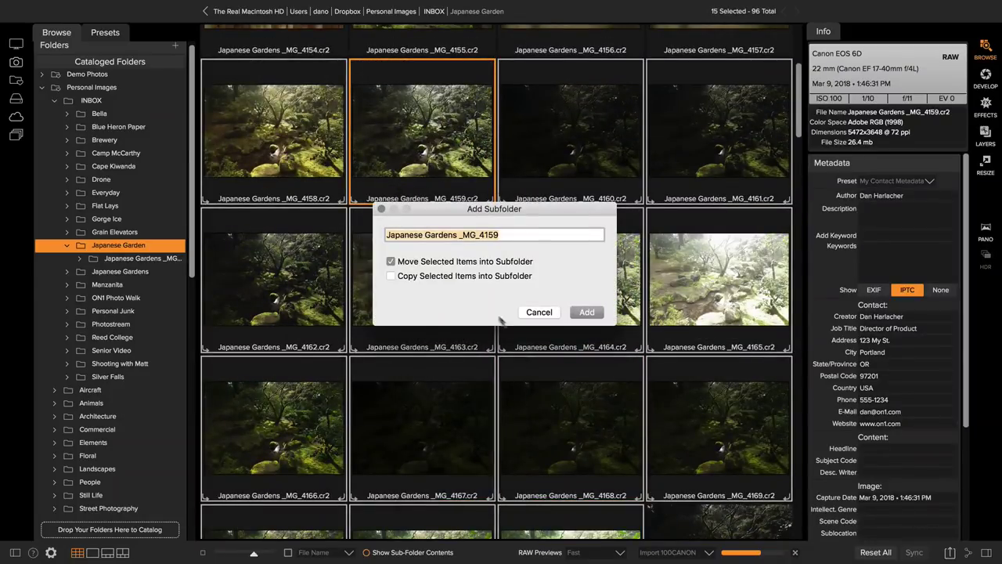
pyautogui.click(584, 312)
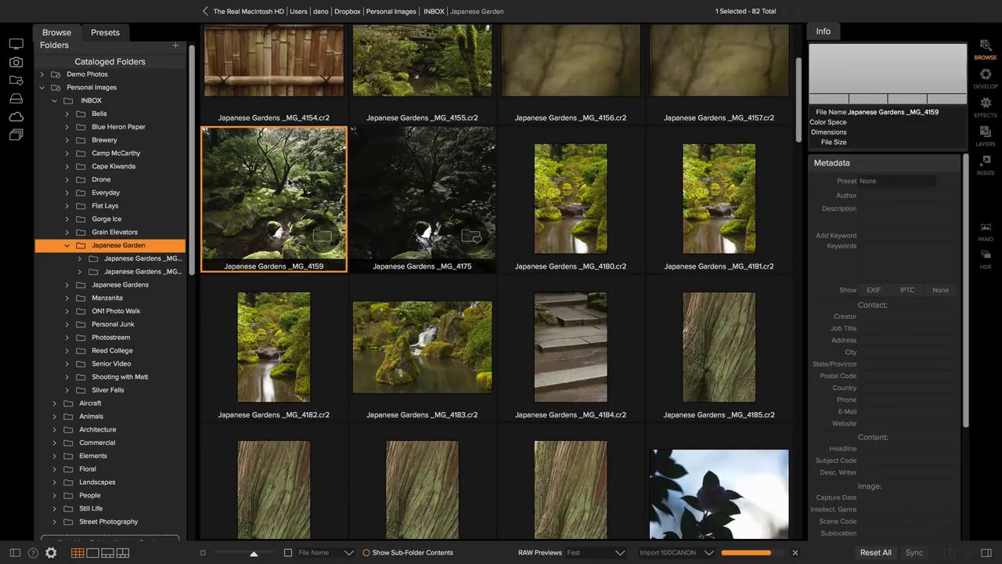
pyautogui.doubleClick(288, 180)
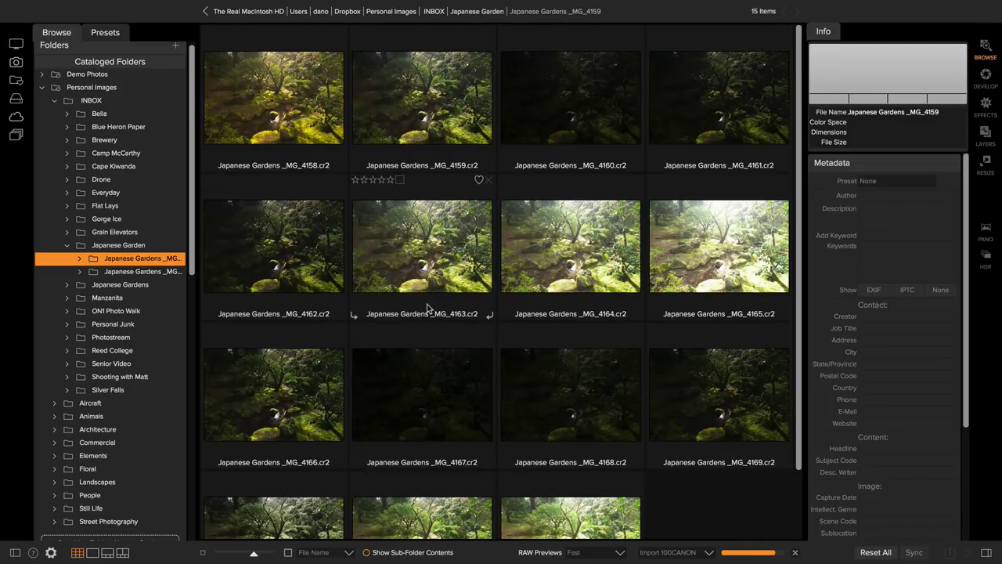
pyautogui.click(309, 125)
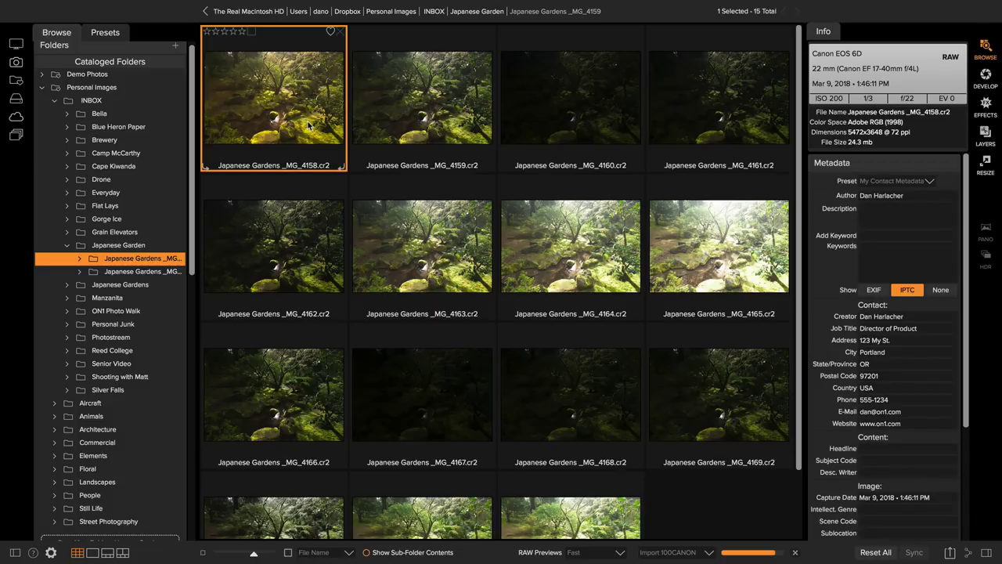
pyautogui.rightClick(309, 123)
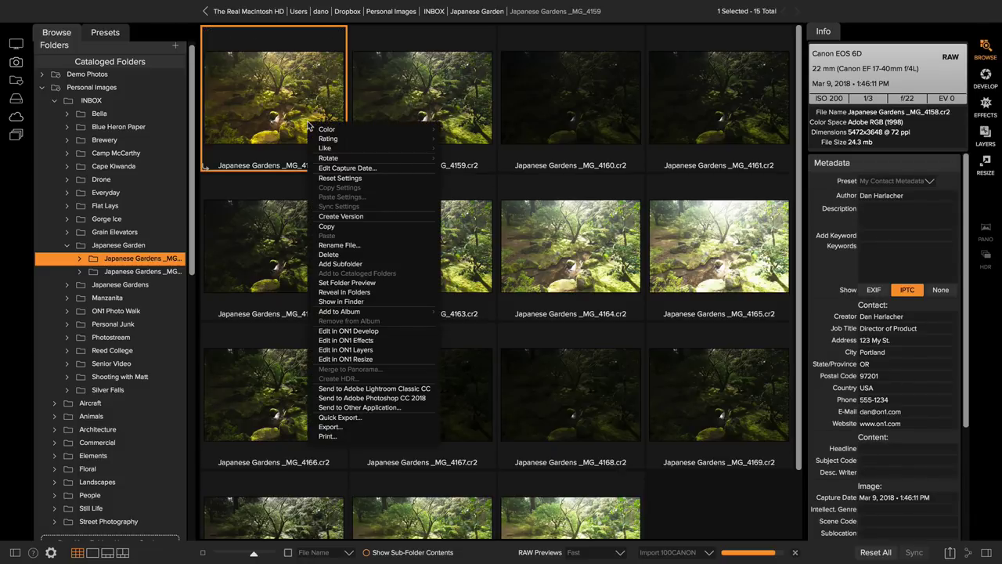
pyautogui.click(383, 292)
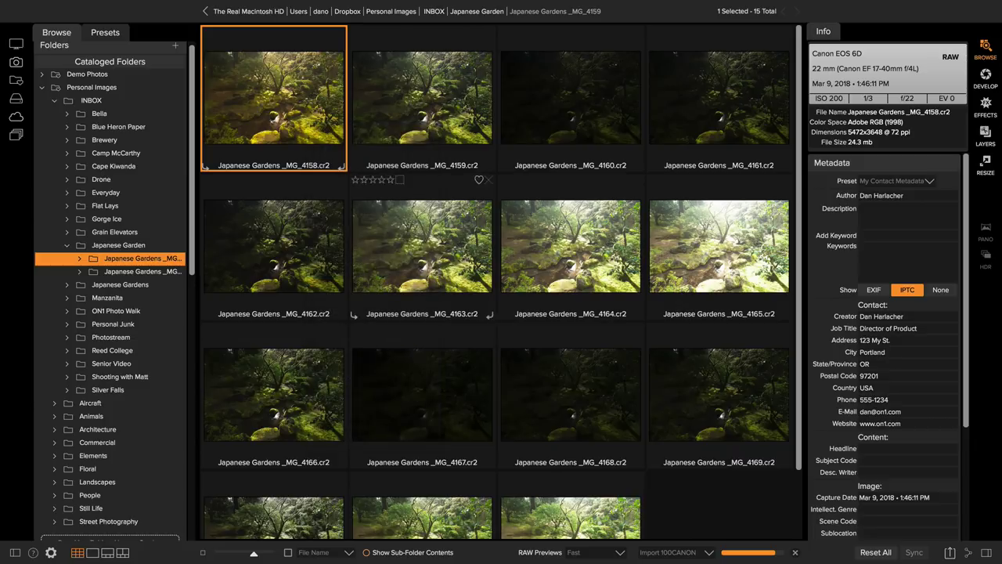
pyautogui.click(499, 13)
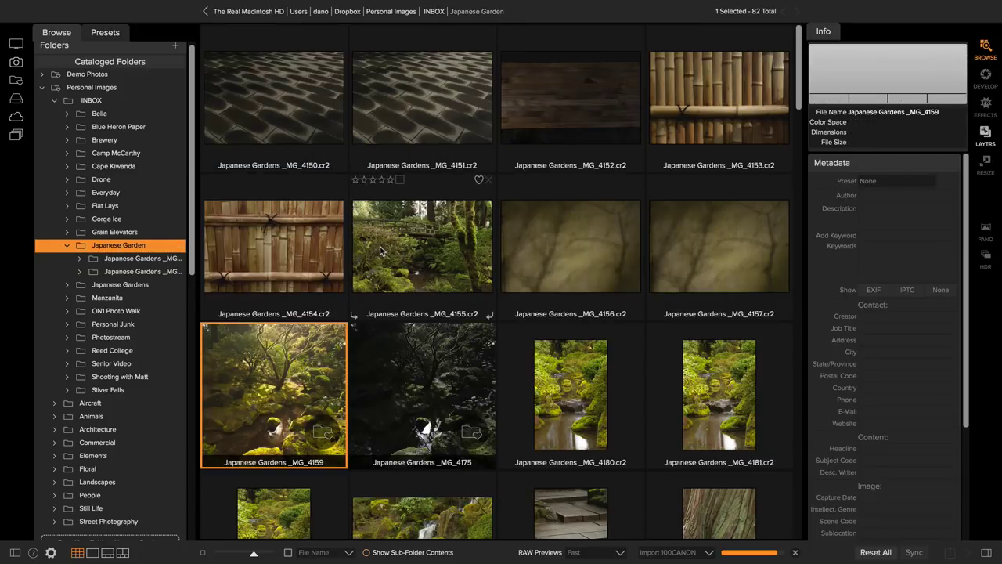
pyautogui.scroll(-5, 388, 210)
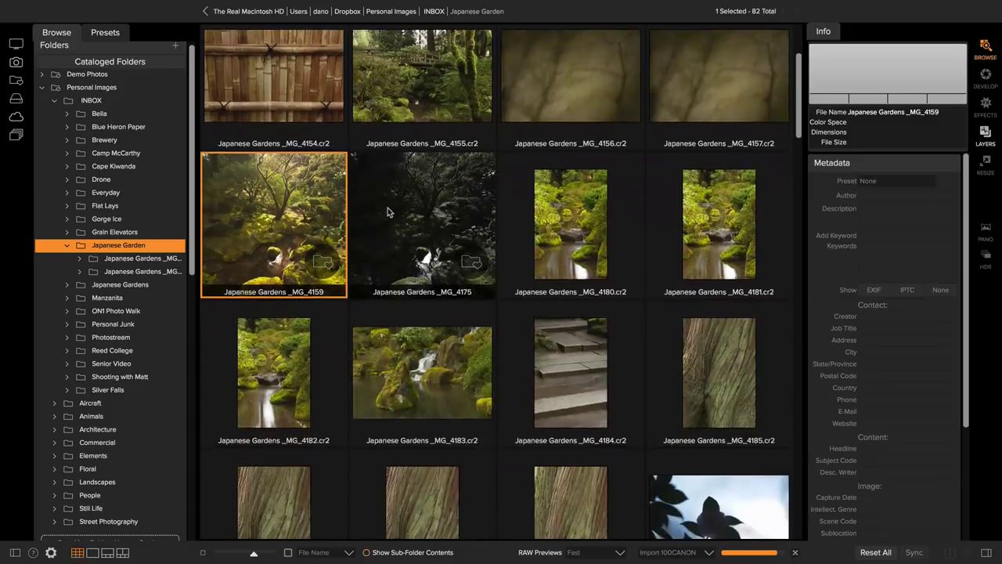
pyautogui.scroll(-7, 388, 208)
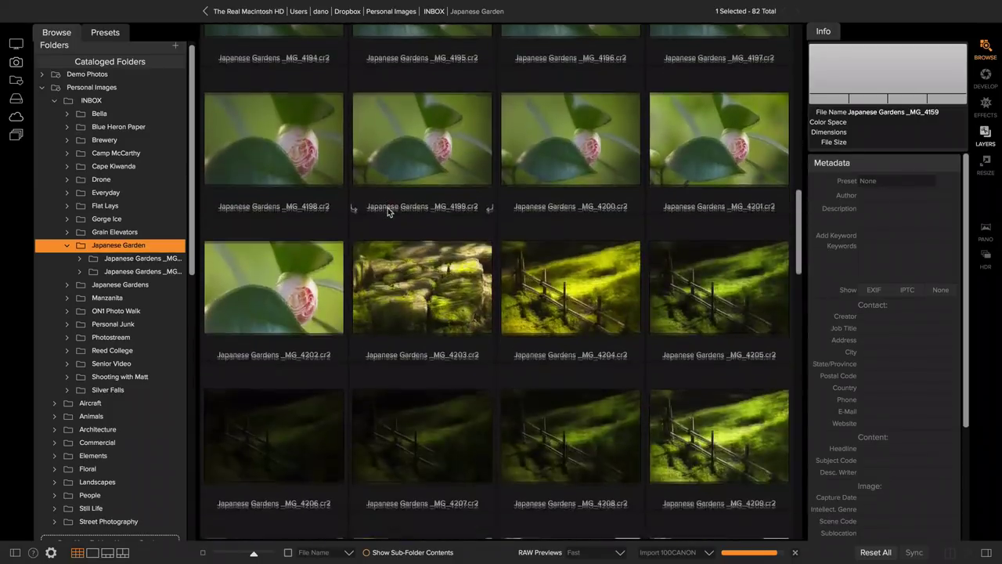
pyautogui.scroll(-1, 387, 207)
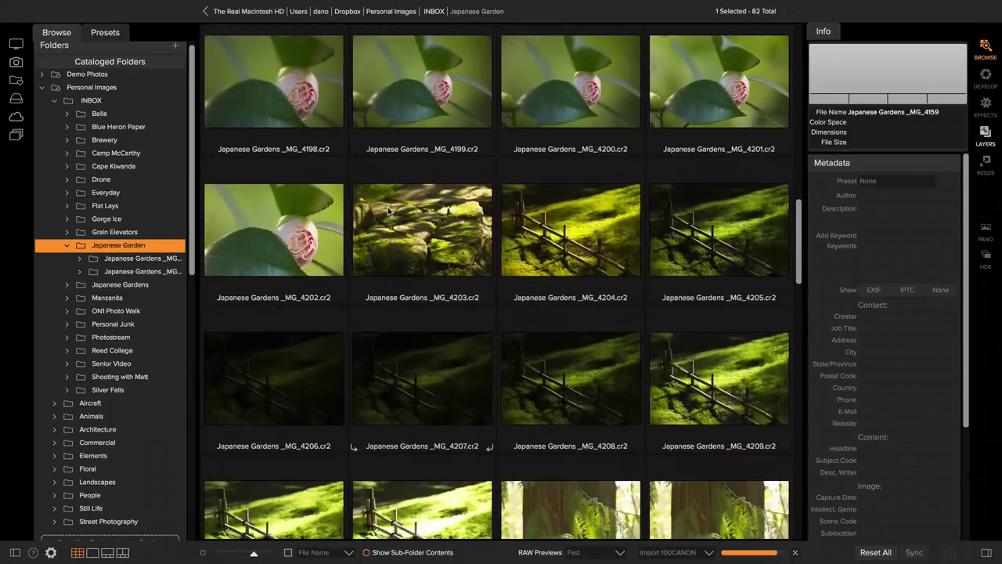
# Select the _MG_4204 image, then the first thumbnail, _MG_4150.
pyautogui.click(599, 238)
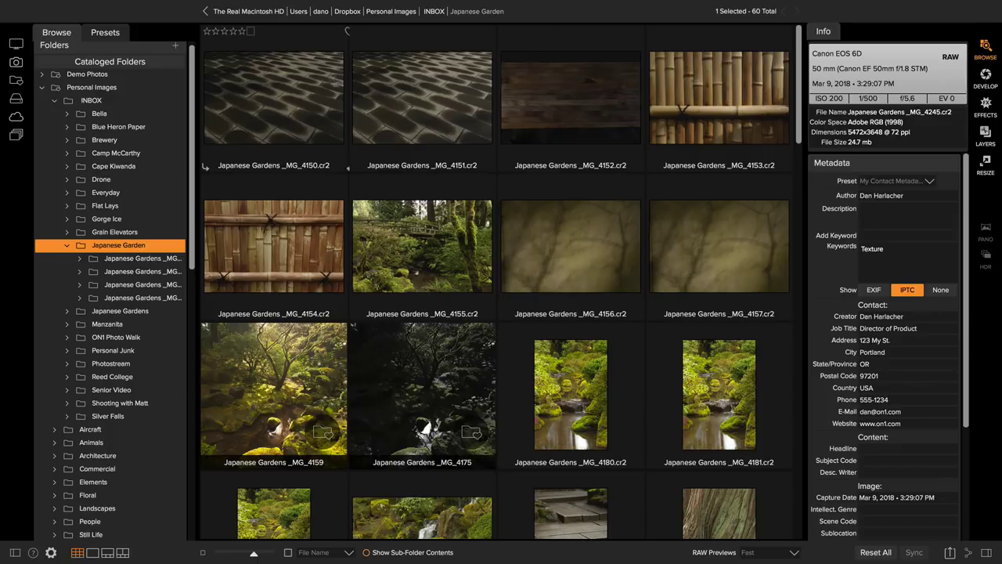
pyautogui.click(326, 81)
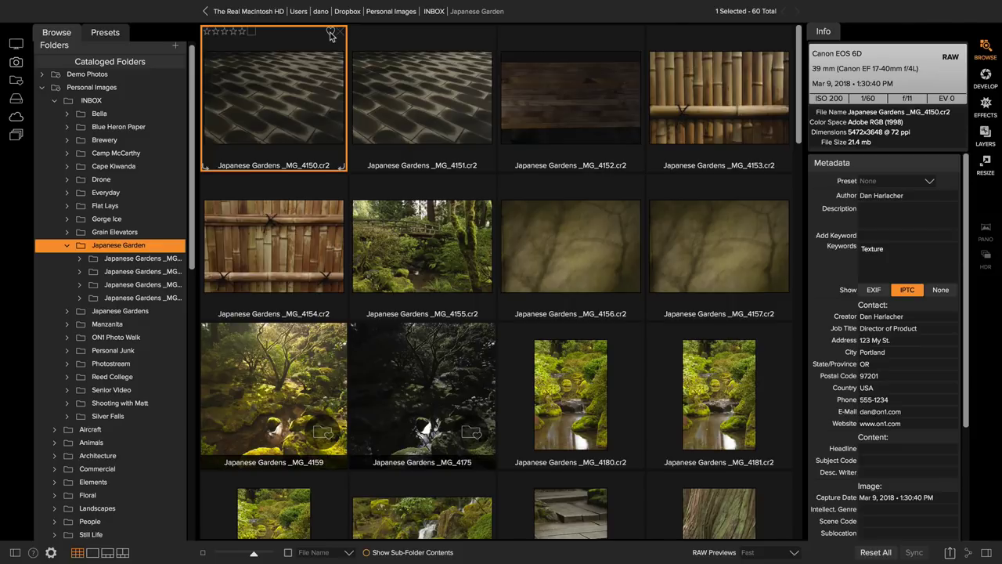
# Open _MG_4150 large with a filmstrip, like _MG_4155 and reject _MG_4152.
pyautogui.doubleClick(317, 70)
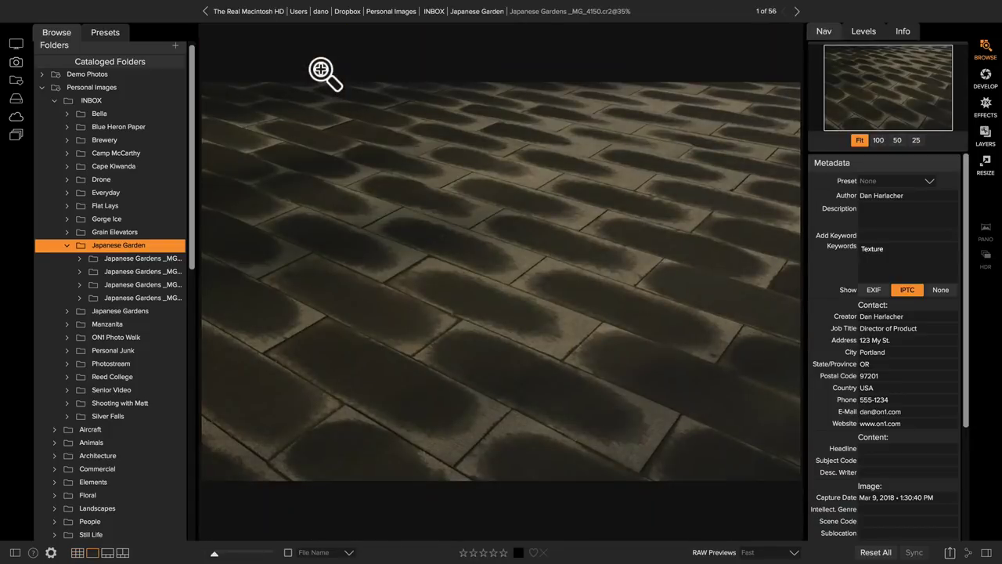
pyautogui.click(107, 553)
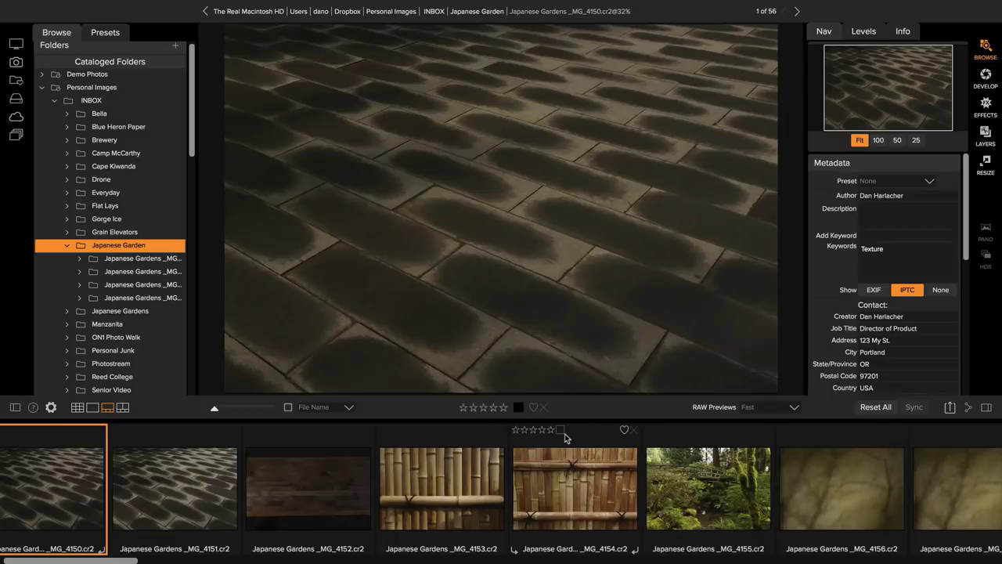
pyautogui.press('Right')
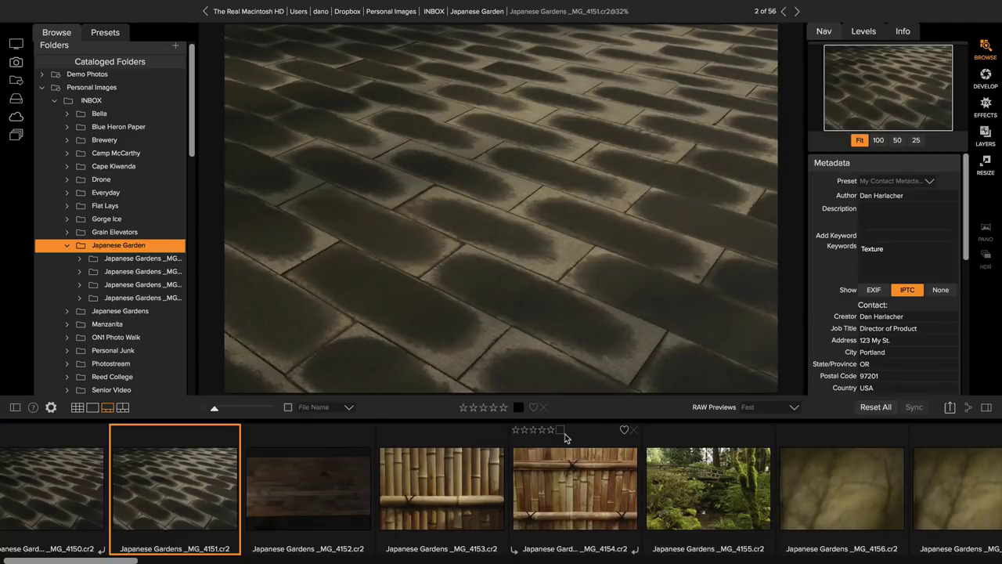
pyautogui.press('Right')
pyautogui.press('Right')
pyautogui.press('Right')
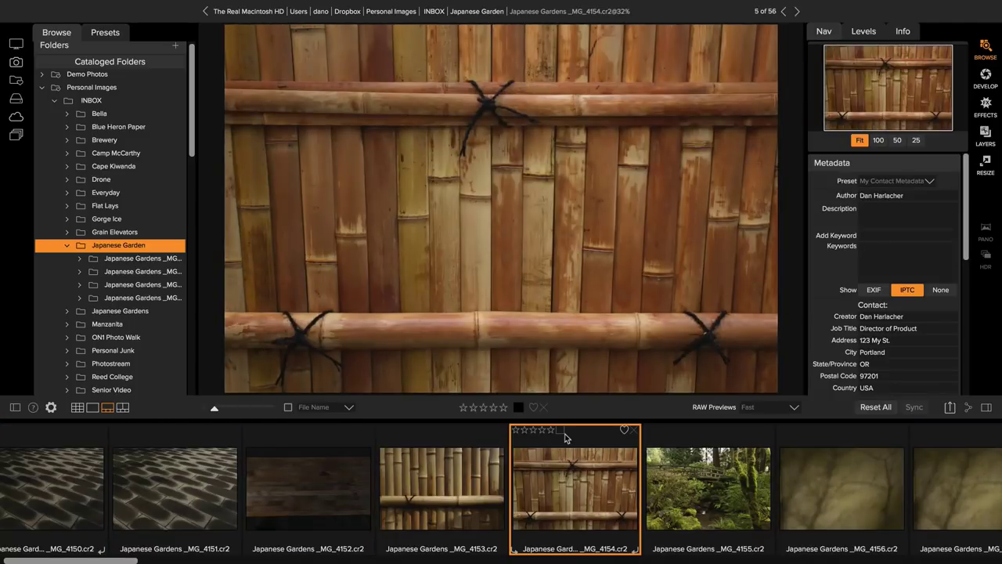
pyautogui.press('Right')
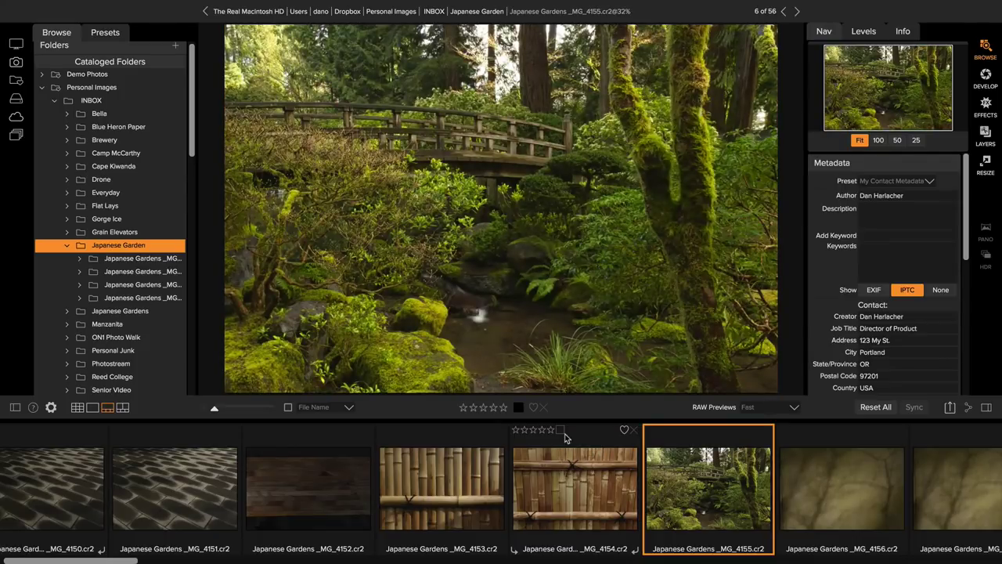
pyautogui.press('p')
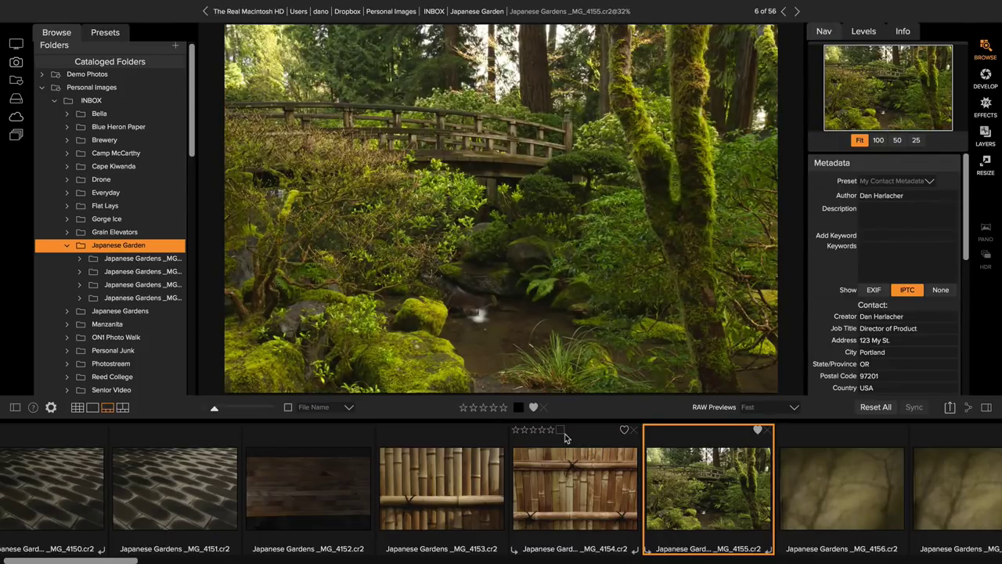
pyautogui.press('Left')
pyautogui.press('Left')
pyautogui.press('Left')
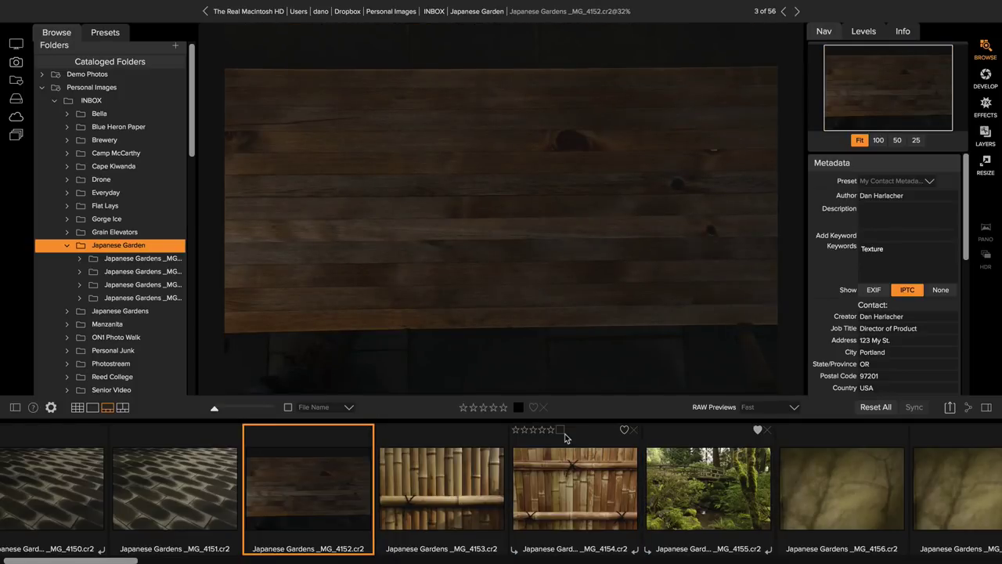
pyautogui.press('x')
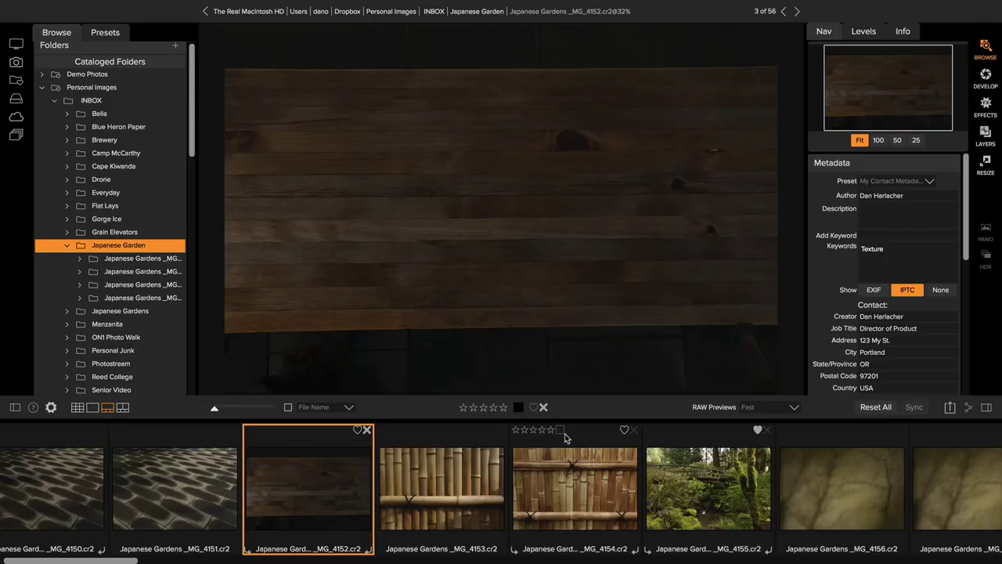
# Compare the waterfall shots and mark _MG_4183 as liked.
pyautogui.press('Right')
pyautogui.press('Right')
pyautogui.press('Right')
pyautogui.press('Right')
pyautogui.press('Right')
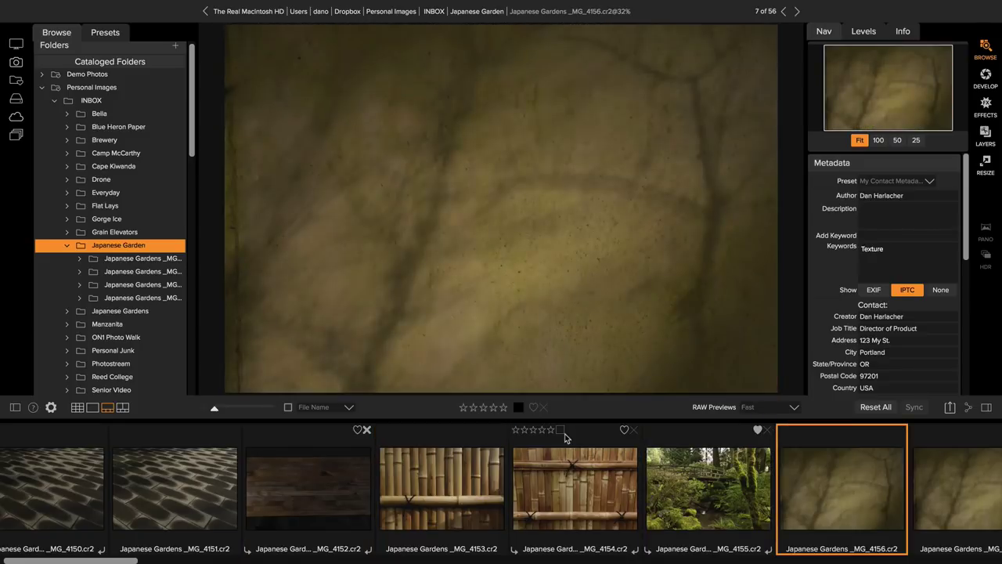
pyautogui.press('Right')
pyautogui.press('Left')
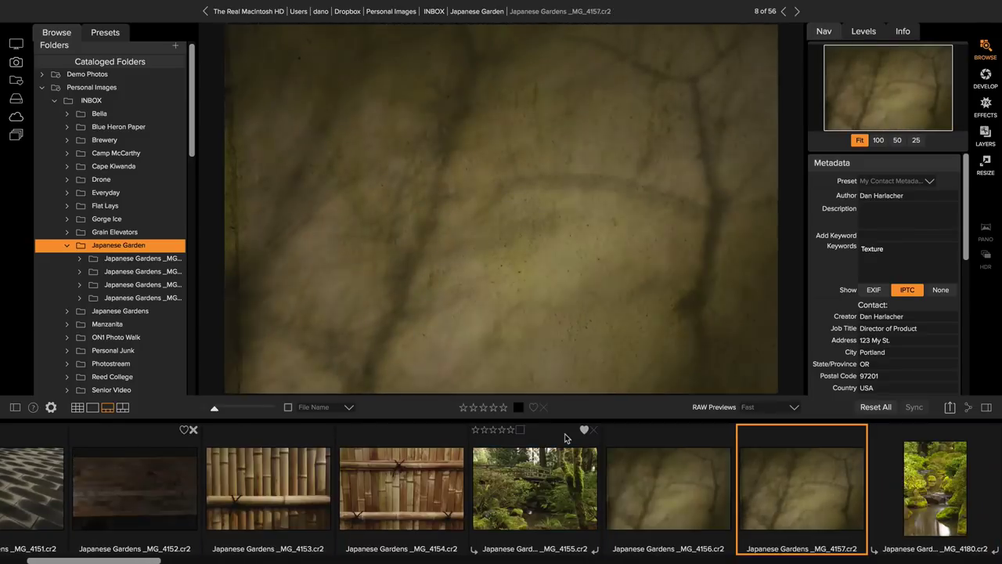
pyautogui.press('Right')
pyautogui.press('Right')
pyautogui.press('Right')
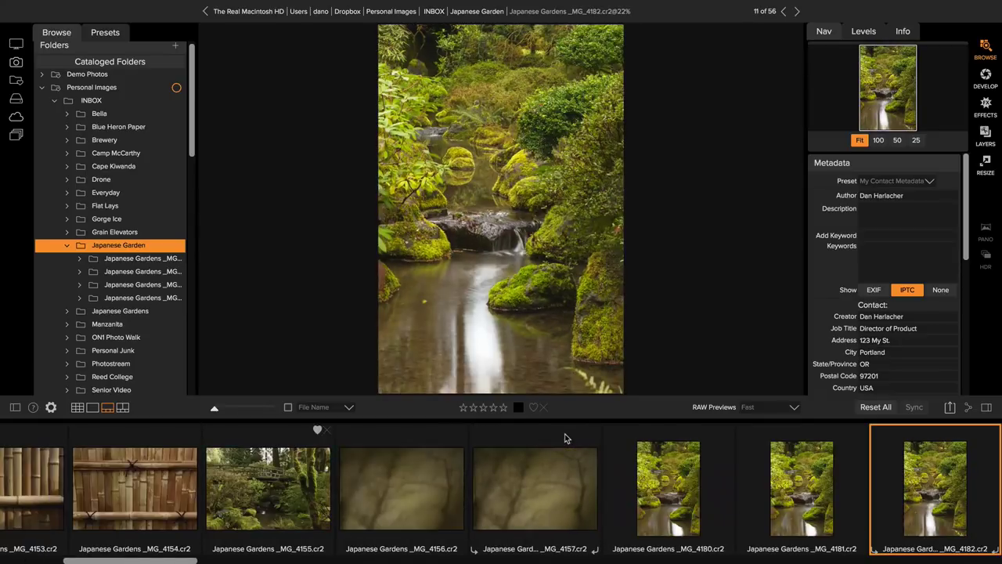
pyautogui.press('Right')
pyautogui.press('Left')
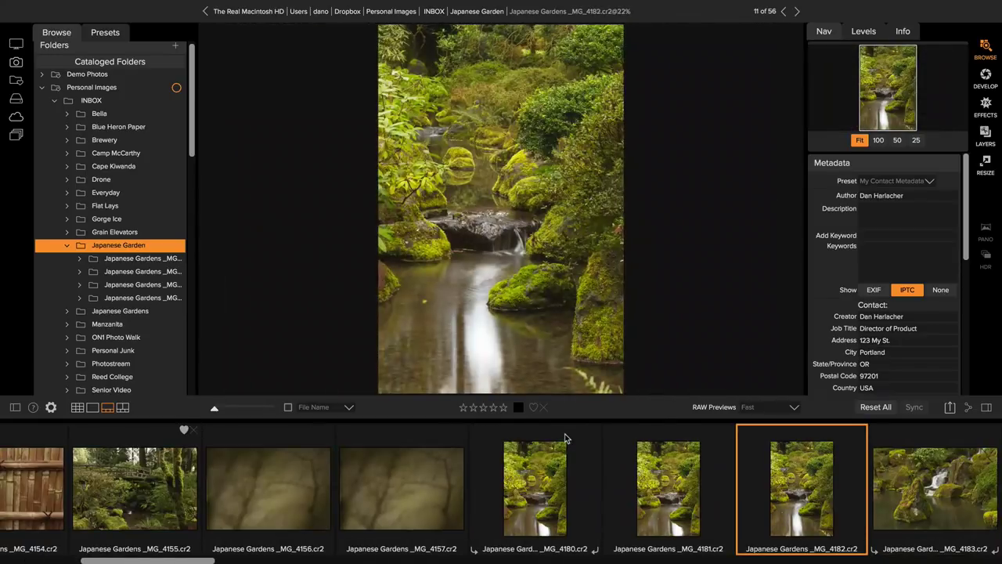
pyautogui.press('Left')
pyautogui.press('Left')
pyautogui.press('Right')
pyautogui.press('Right')
pyautogui.press('Right')
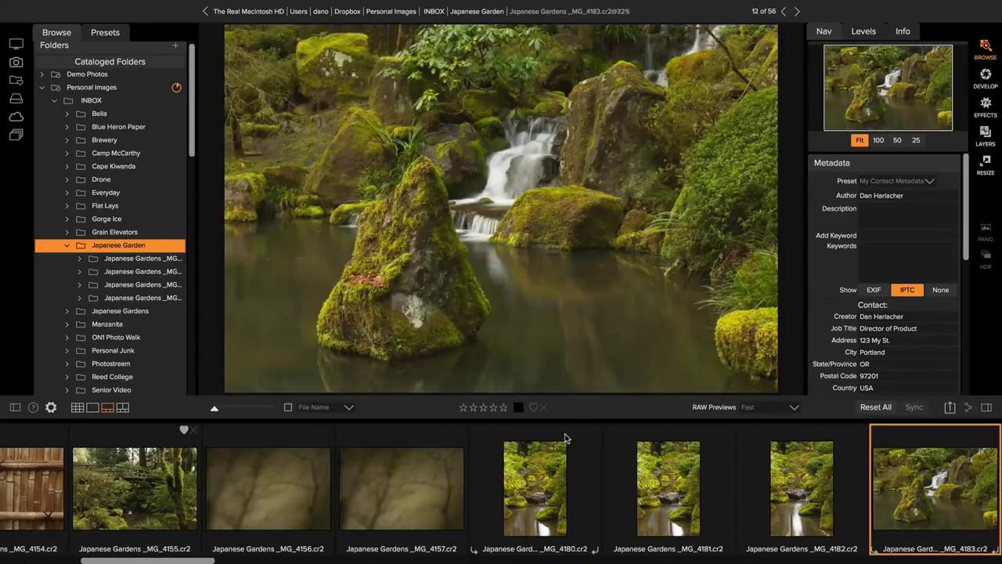
pyautogui.press('p')
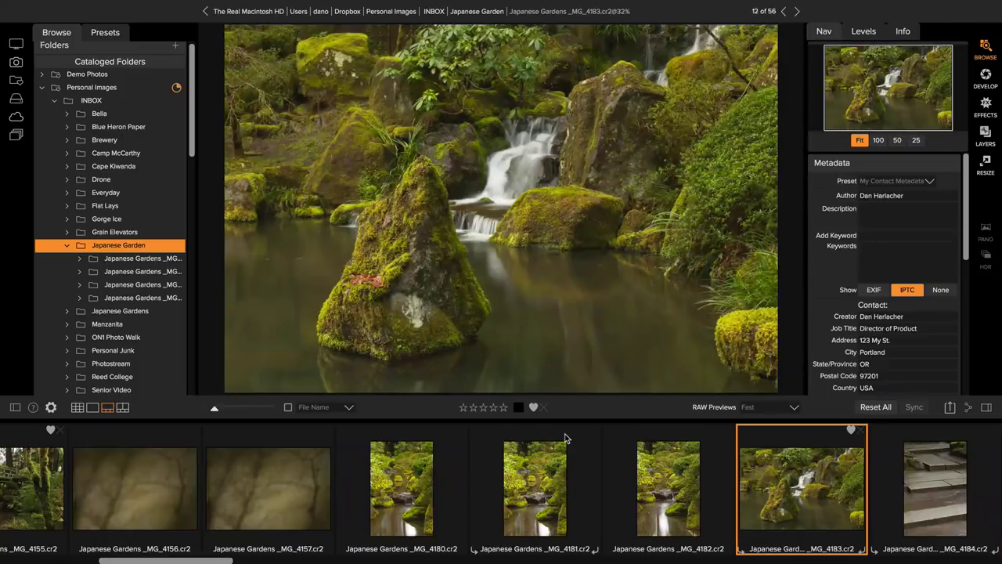
# Reject the backlit flower shots _MG_4189, _MG_4190 and _MG_4191.
pyautogui.press('Right')
pyautogui.press('Right')
pyautogui.press('Right')
pyautogui.press('Right')
pyautogui.press('Right')
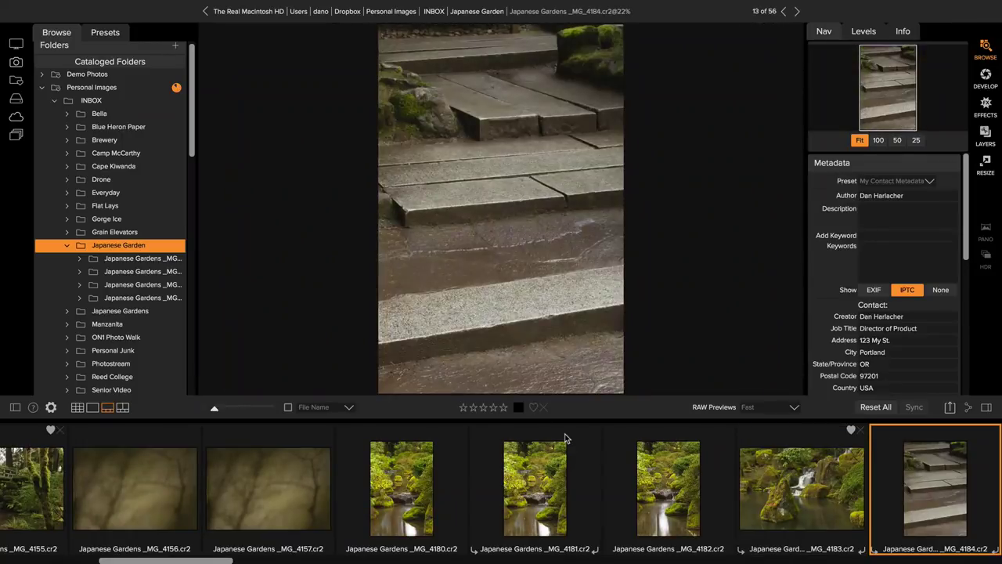
pyautogui.press('Right')
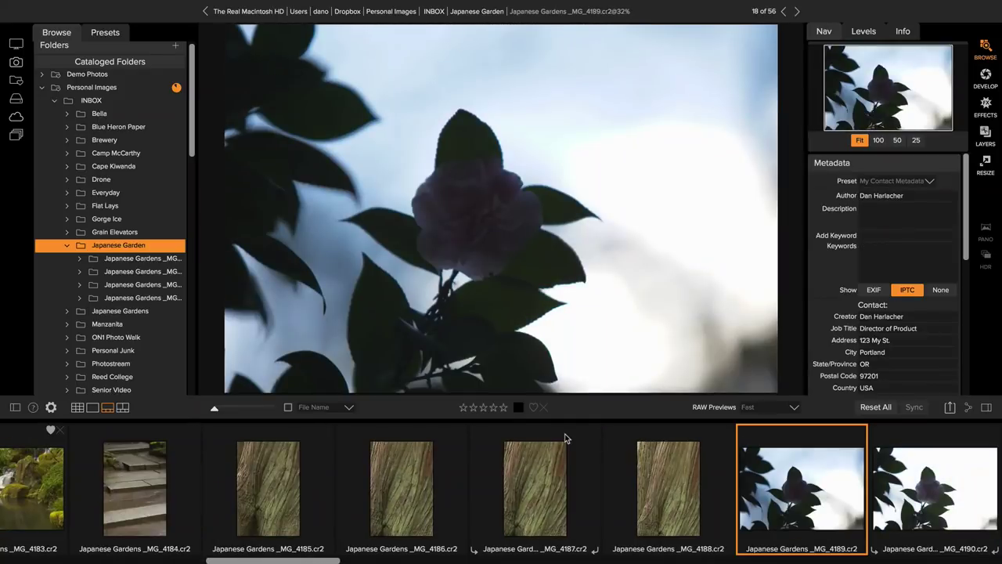
pyautogui.press('x')
pyautogui.press('Right')
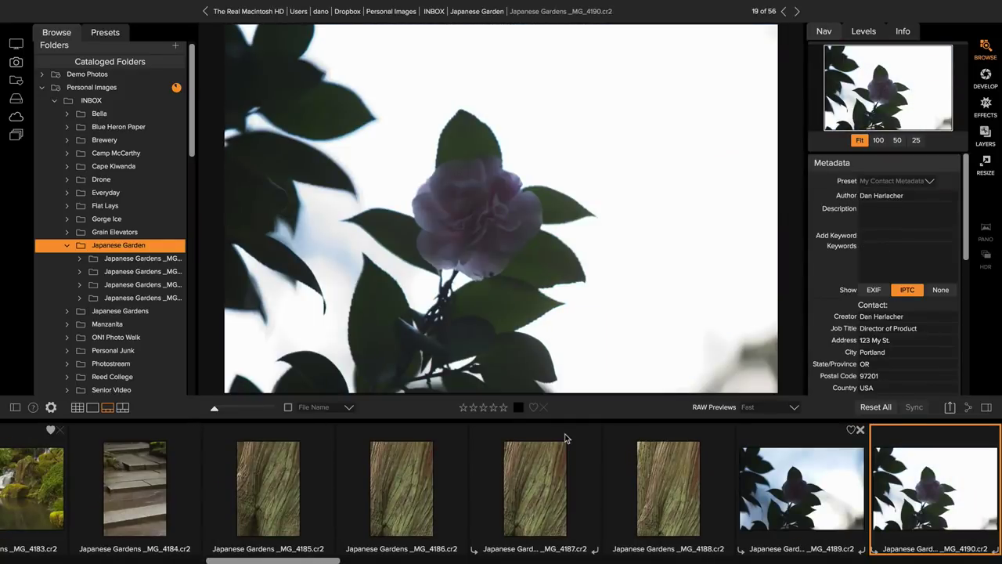
pyautogui.press('Right')
pyautogui.press('x')
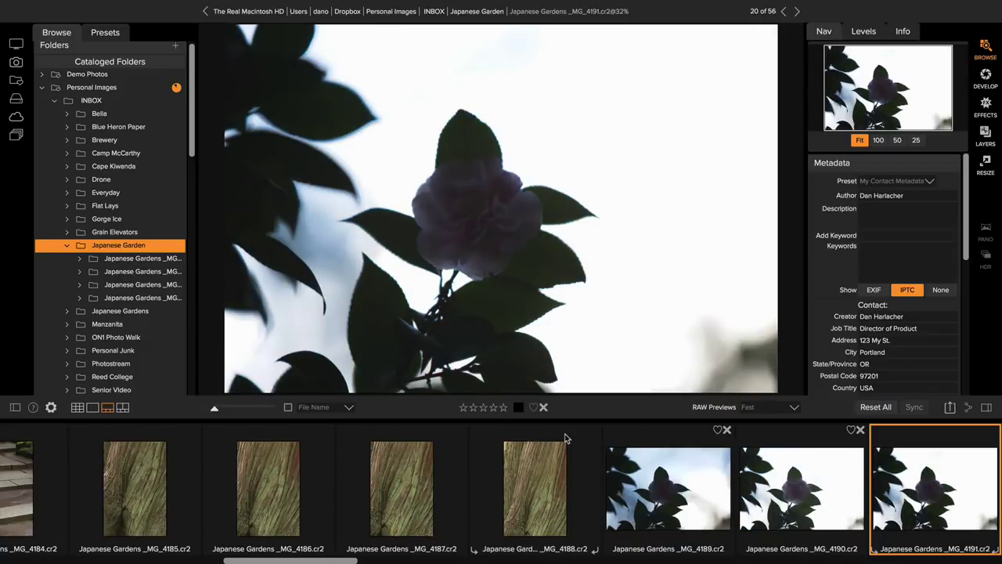
pyautogui.press('Right')
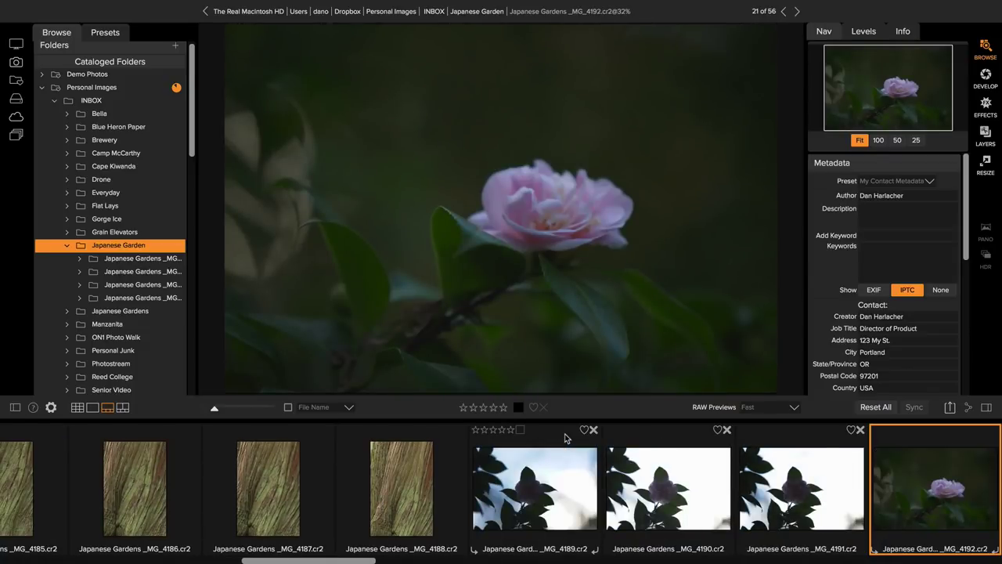
# Review the pink flower photos and mark the flower bud _MG_4202 as liked.
pyautogui.press('Right')
pyautogui.press('Right')
pyautogui.press('Right')
pyautogui.press('Right')
pyautogui.press('Right')
pyautogui.press('Right')
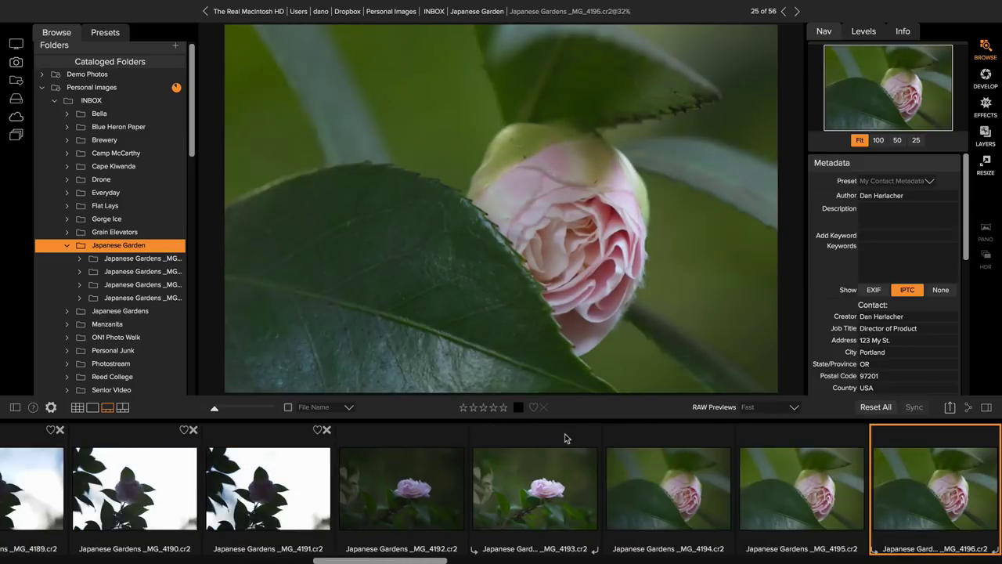
pyautogui.press('Right')
pyautogui.press('Right')
pyautogui.press('Right')
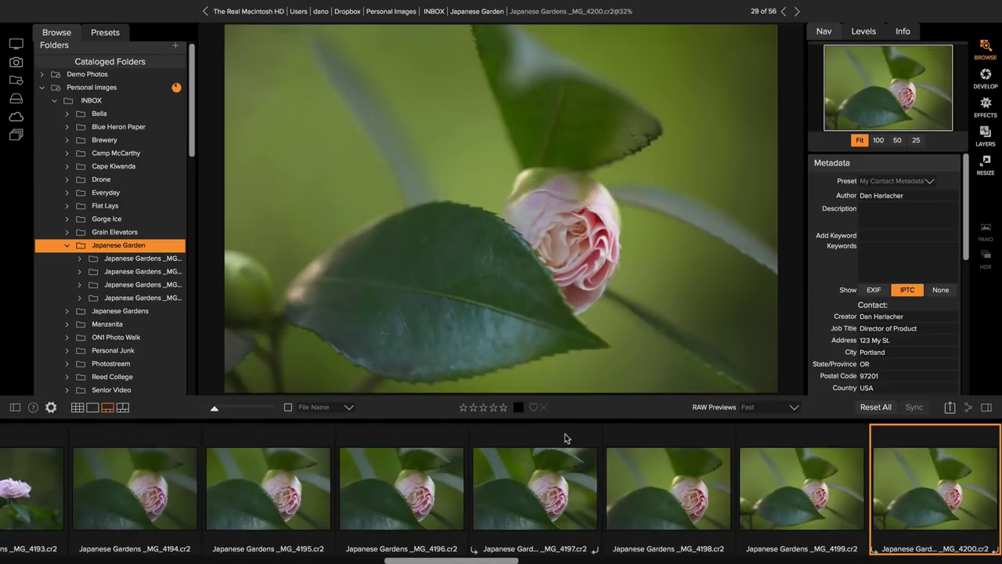
pyautogui.press('Right')
pyautogui.press('Right')
pyautogui.press('Left')
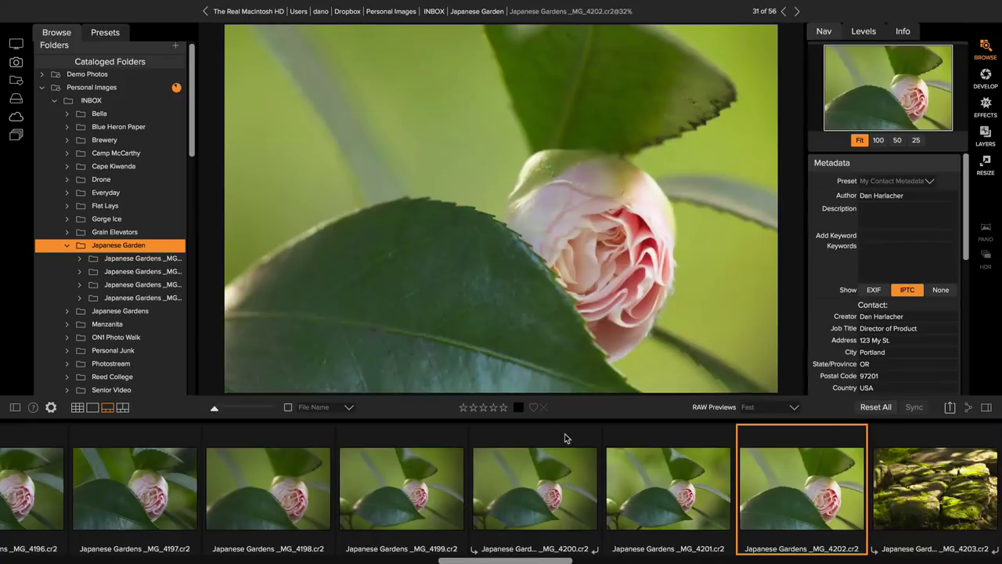
pyautogui.press('Left')
pyautogui.press('Right')
pyautogui.press('p')
# Compare the fern and stone basin shots and mark _MG_4218 as liked.
pyautogui.press('Right')
pyautogui.press('Right')
pyautogui.press('Right')
pyautogui.press('Right')
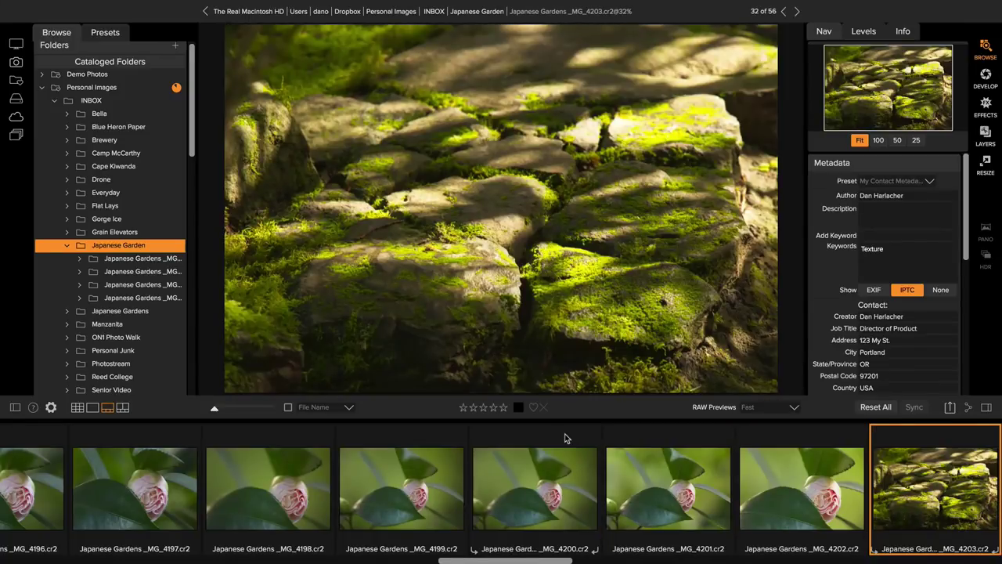
pyautogui.press('Right')
pyautogui.press('Right')
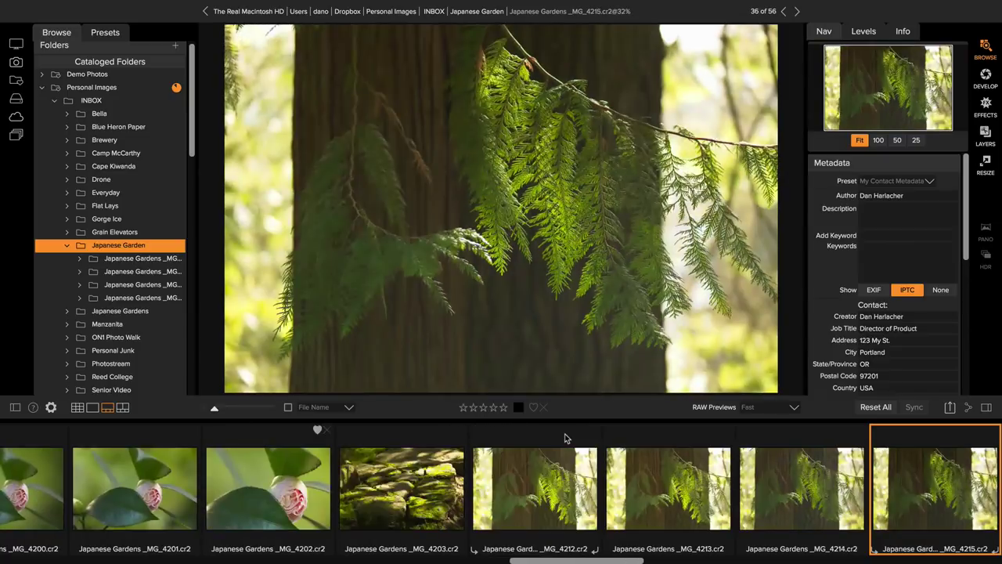
pyautogui.press('Left')
pyautogui.press('Left')
pyautogui.press('Left')
pyautogui.press('Left')
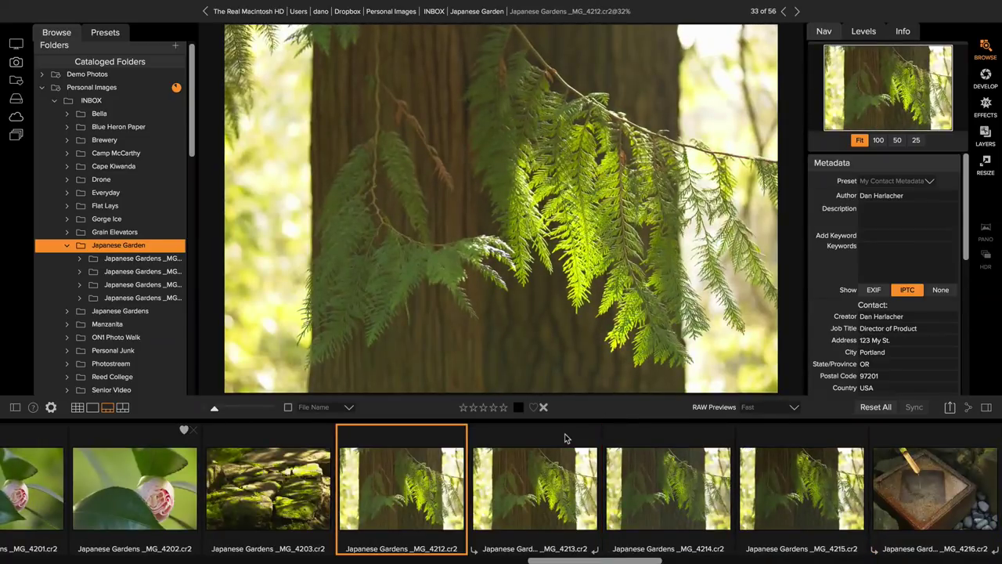
pyautogui.press('Right')
pyautogui.press('Right')
pyautogui.press('Right')
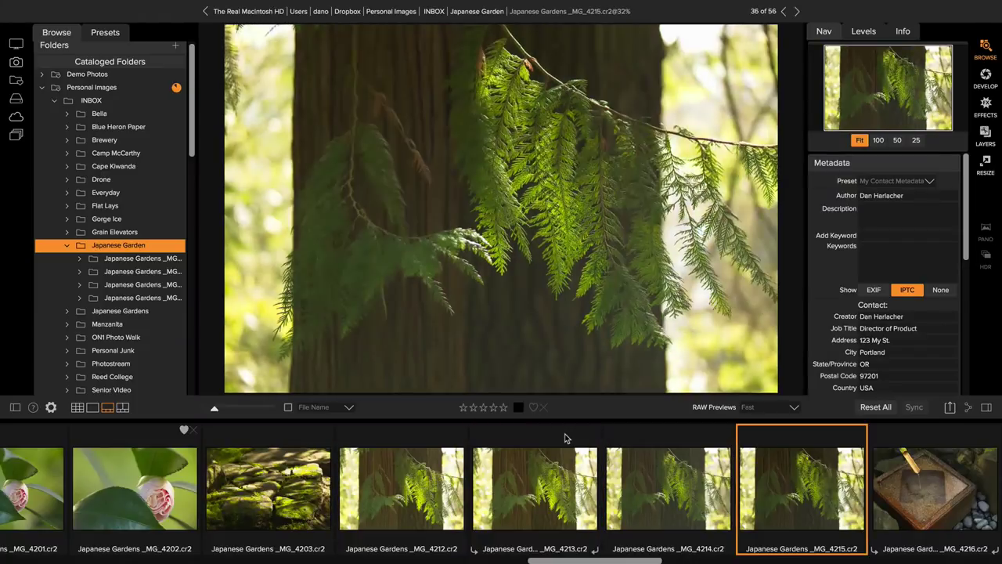
pyautogui.press('Right')
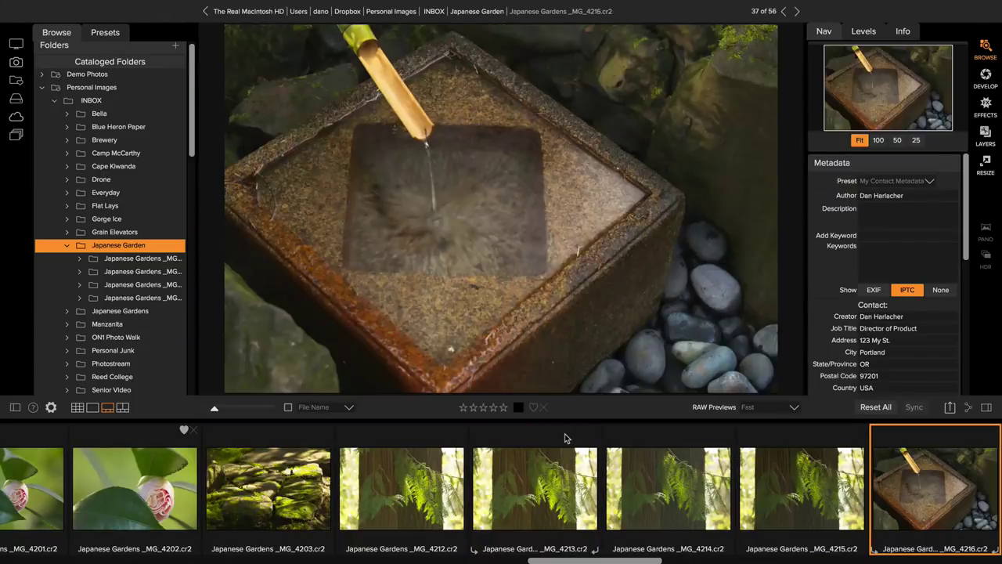
pyautogui.press('Right')
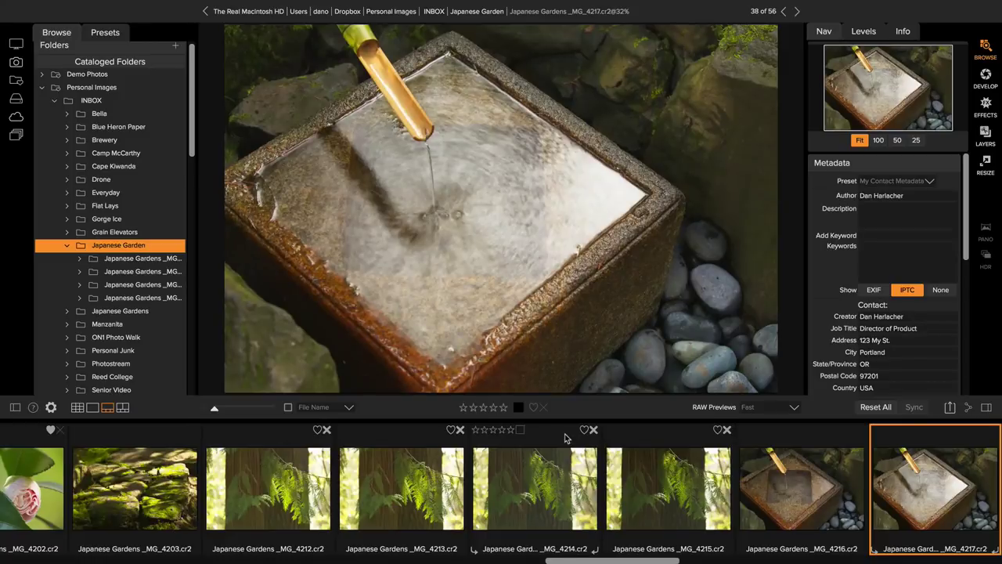
pyautogui.press('Right')
pyautogui.press('Right')
pyautogui.press('Right')
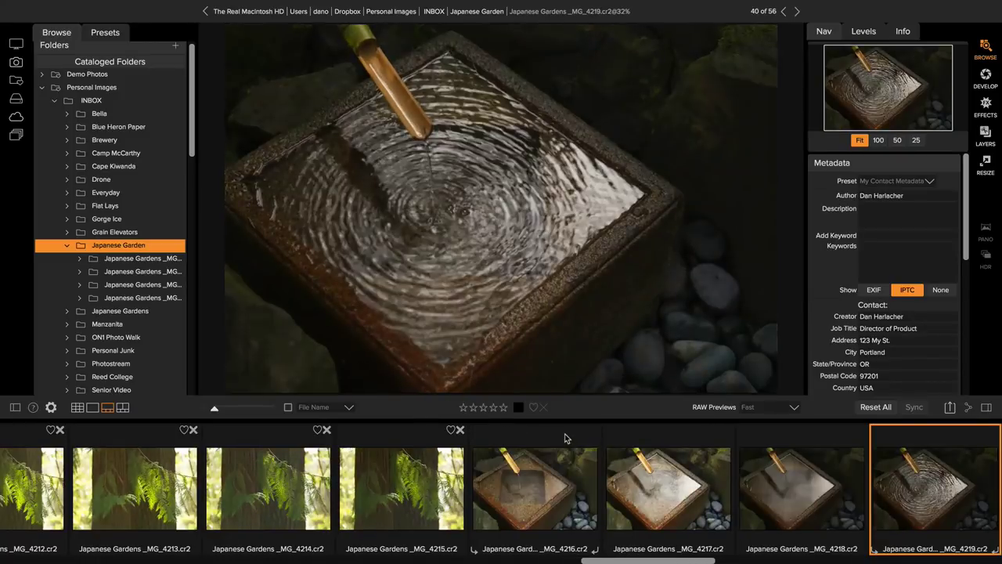
pyautogui.press('Left')
pyautogui.press('Left')
pyautogui.press('Left')
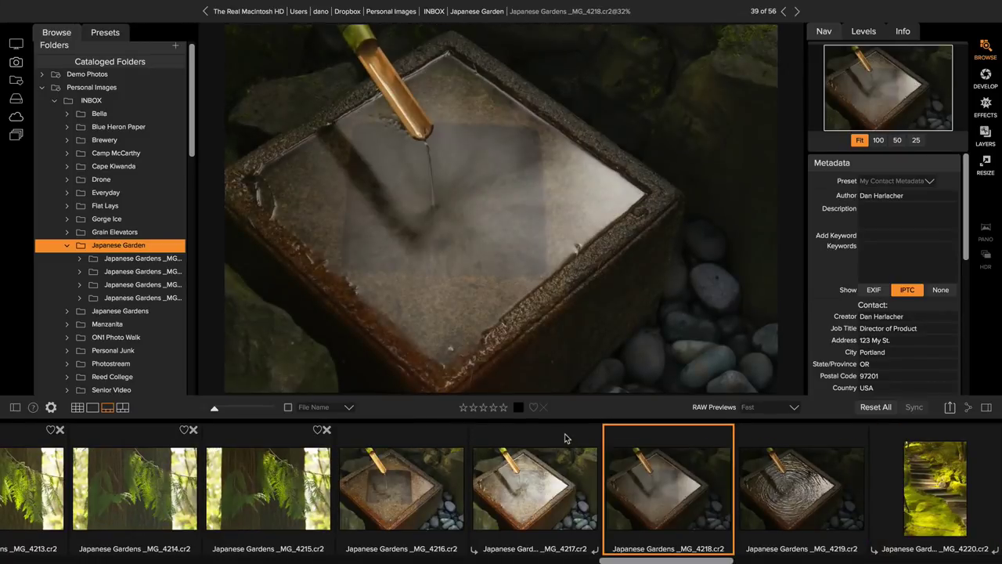
pyautogui.press('Right')
pyautogui.press('Right')
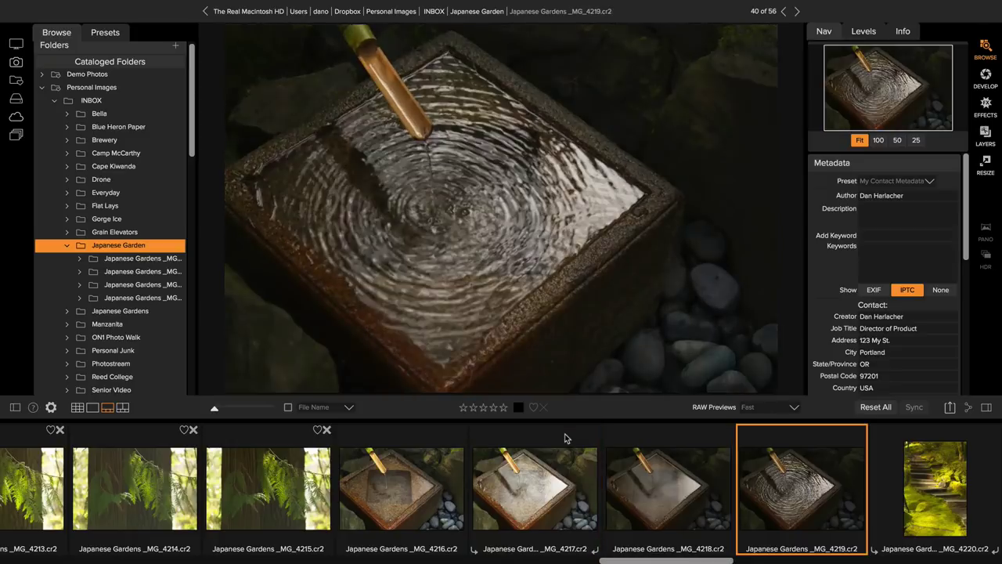
pyautogui.press('Left')
pyautogui.press('Left')
pyautogui.press('Left')
pyautogui.press('Right')
pyautogui.press('Right')
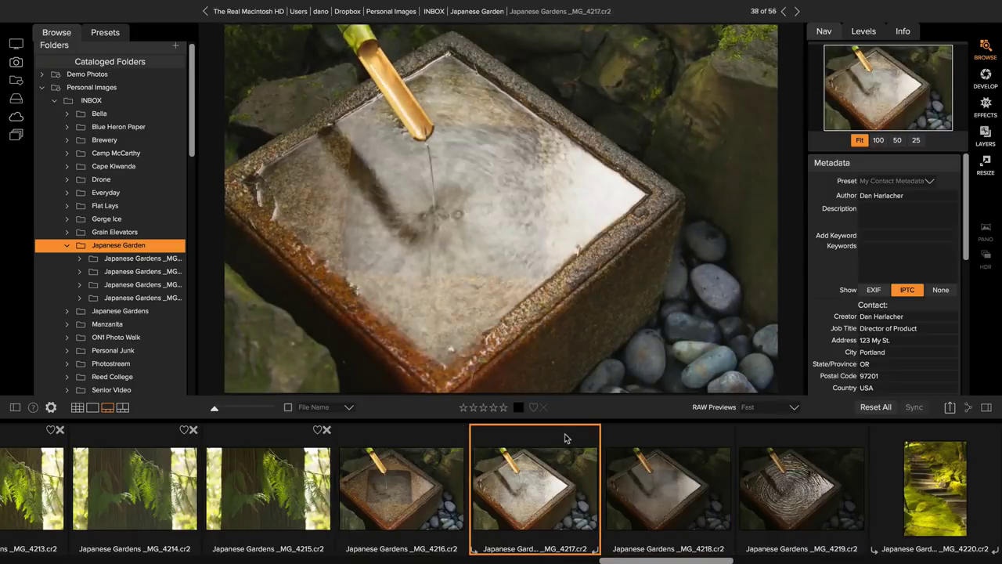
pyautogui.press('p')
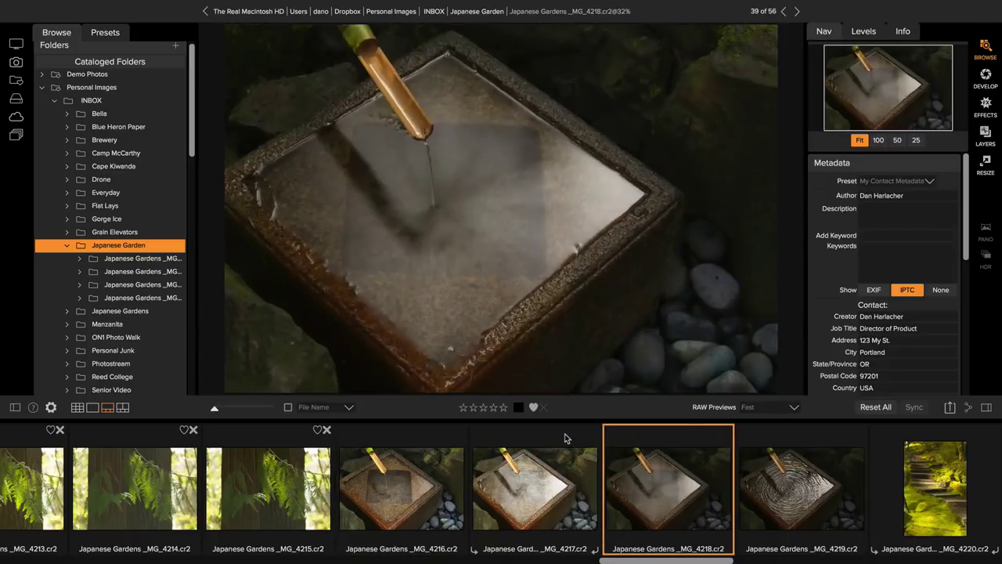
# Step through to _MG_4240 and switch to Grid view.
pyautogui.press('Right')
pyautogui.press('Right')
pyautogui.press('Right')
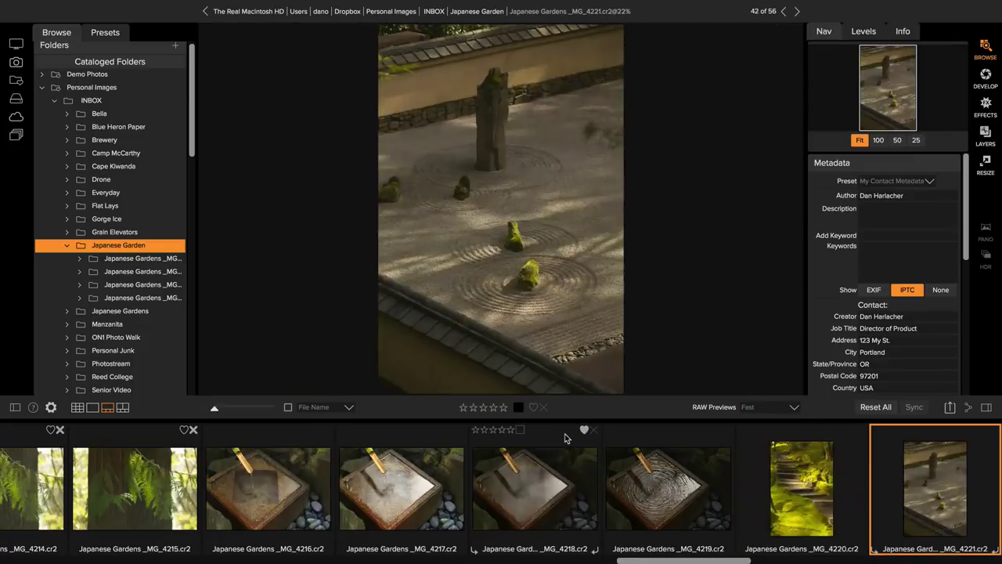
pyautogui.press('Right')
pyautogui.press('Right')
pyautogui.press('Right')
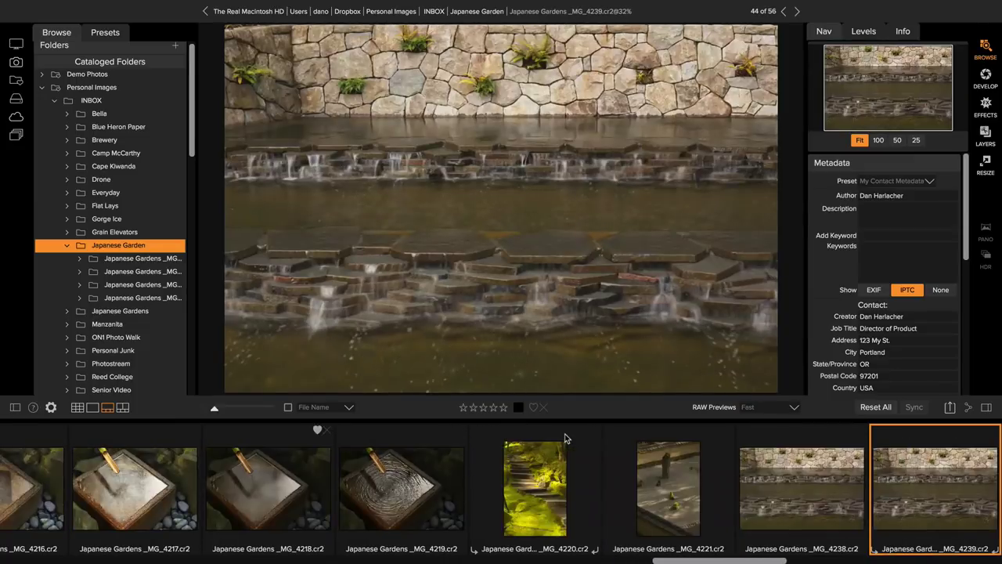
pyautogui.press('Right')
pyautogui.press('Right')
pyautogui.press('Right')
pyautogui.press('Right')
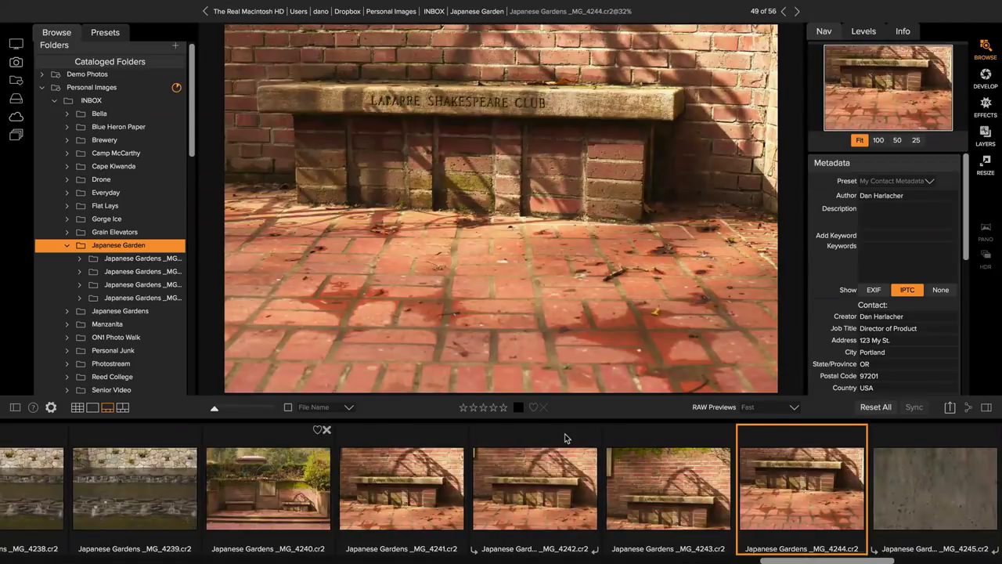
pyautogui.press('g')
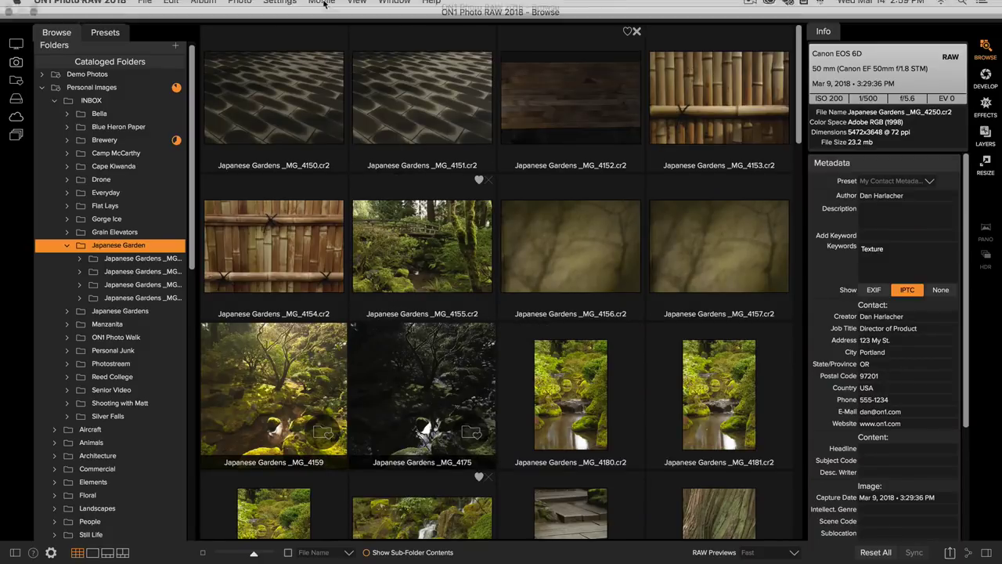
# Expand the Filters pane and apply the reject (X) filter to show the nine rejects.
pyautogui.scroll(-3, 140, 339)
pyautogui.scroll(-10, 140, 338)
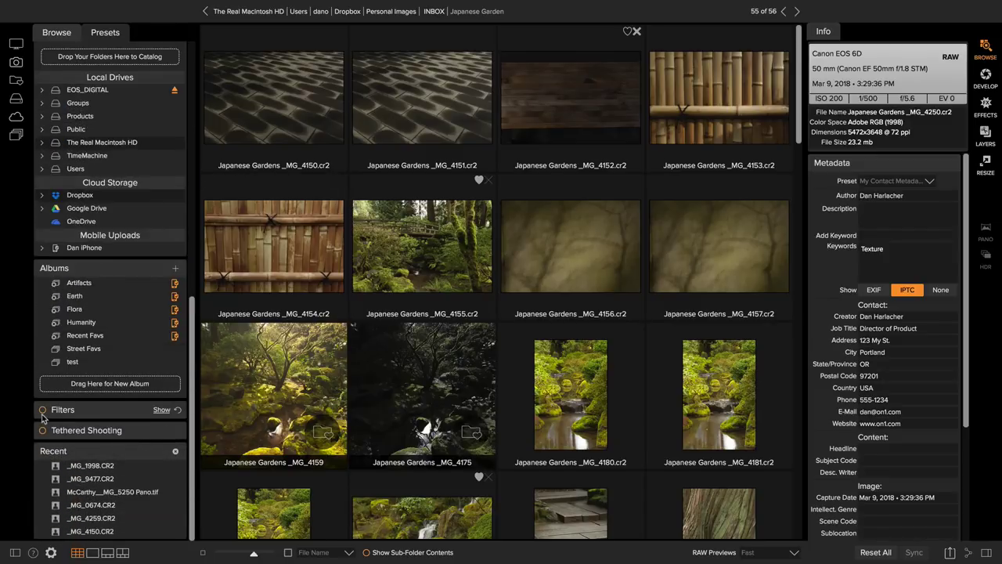
pyautogui.click(67, 412)
pyautogui.scroll(-1, 137, 444)
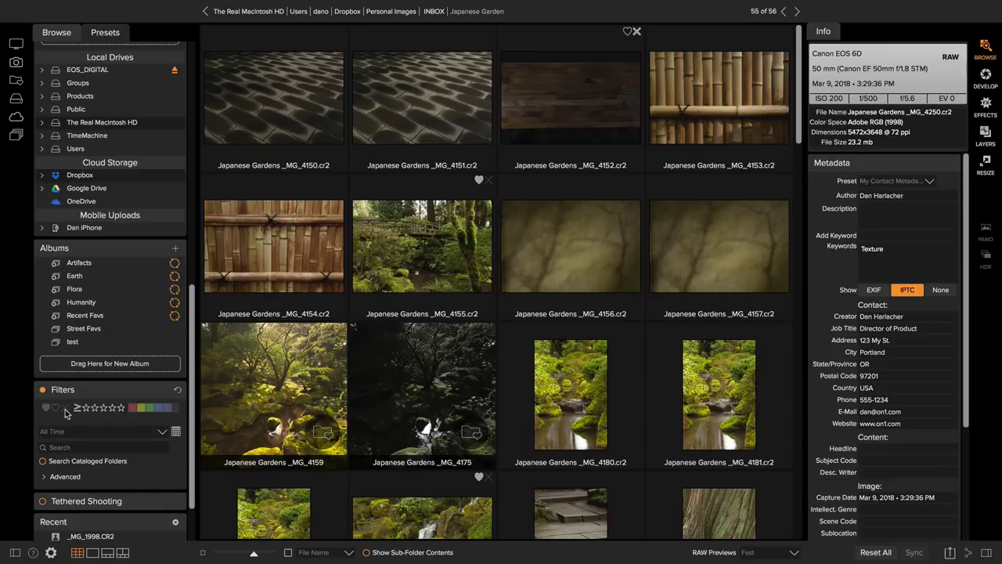
pyautogui.click(66, 409)
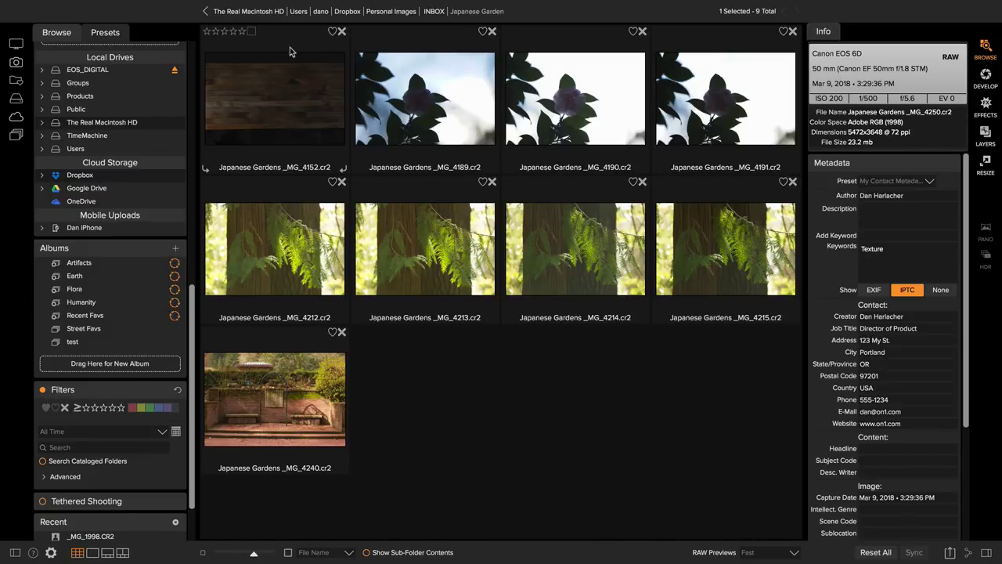
# Select all nine rejects, move them to the Trash, and turn off filtering.
pyautogui.click(288, 71)
pyautogui.hotkey('ctrl', 'a')
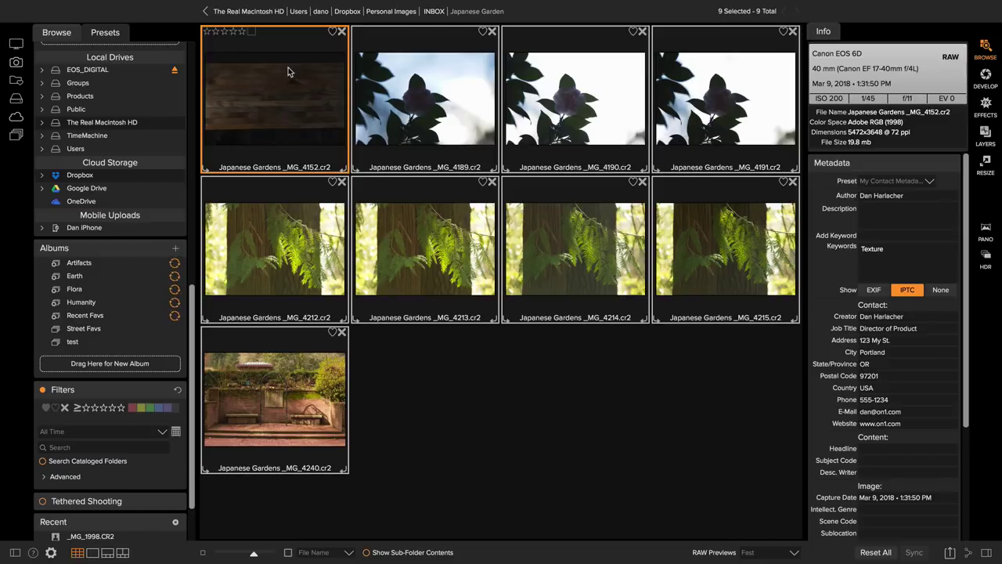
pyautogui.press('Delete')
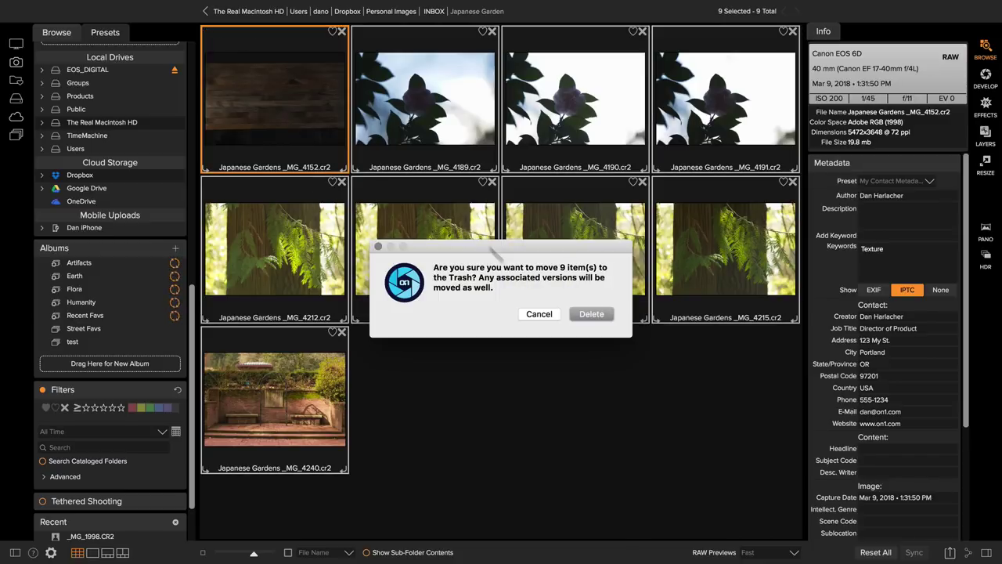
pyautogui.click(582, 315)
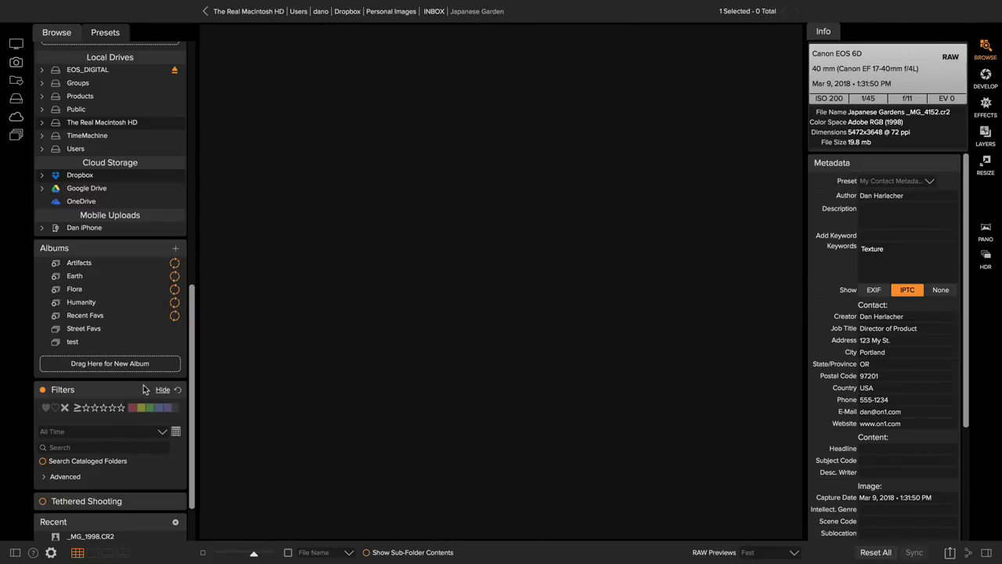
pyautogui.click(42, 389)
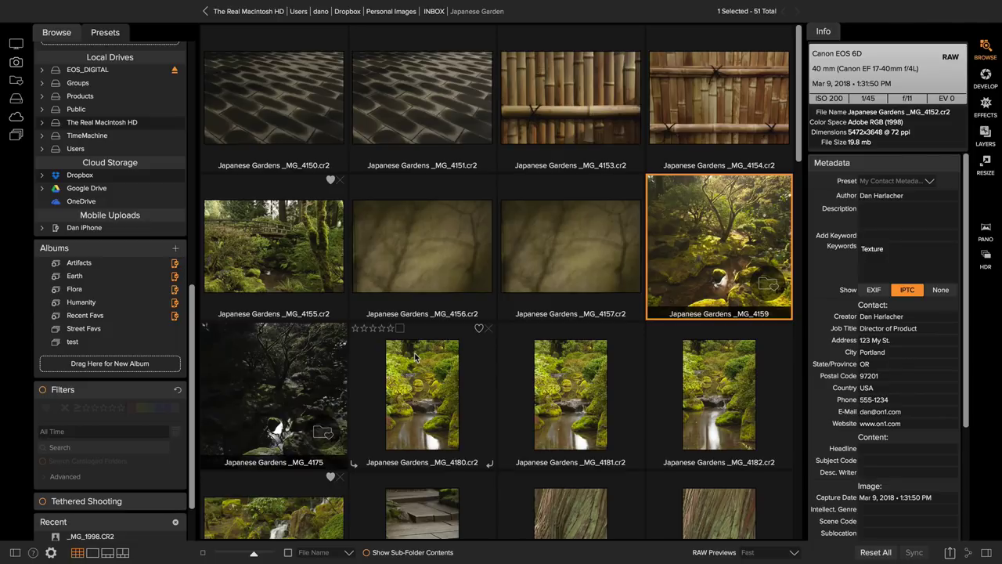
pyautogui.scroll(-3, 415, 353)
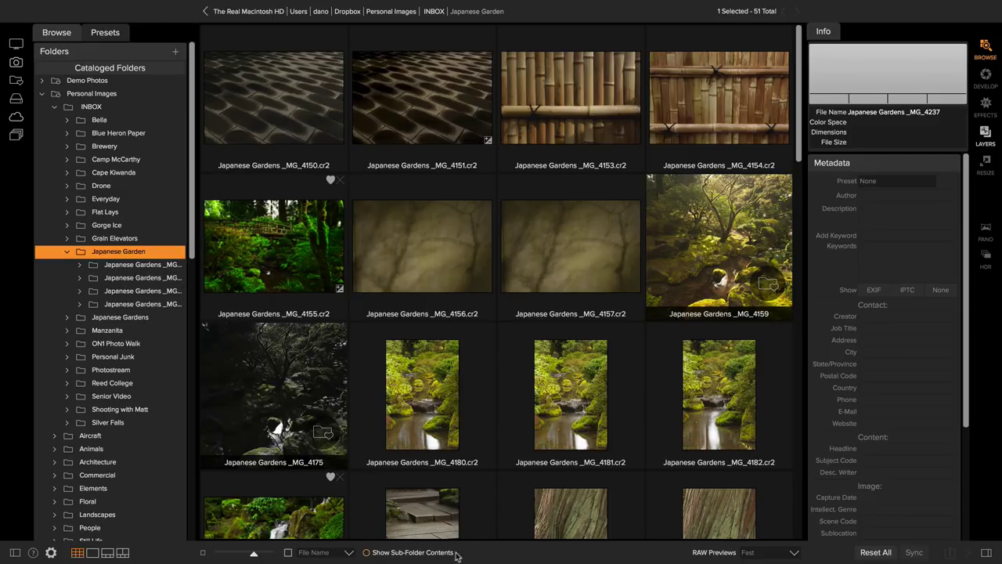
# Include sub-folder photos in the grid and scroll the Browse panel down to Filters.
pyautogui.click(367, 553)
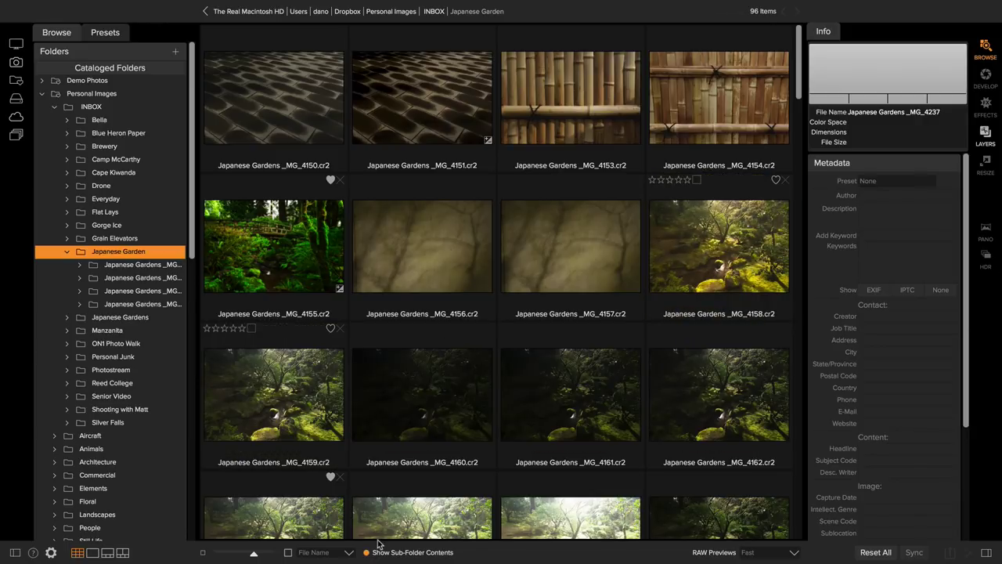
pyautogui.scroll(-5, 423, 329)
pyautogui.scroll(-3, 438, 298)
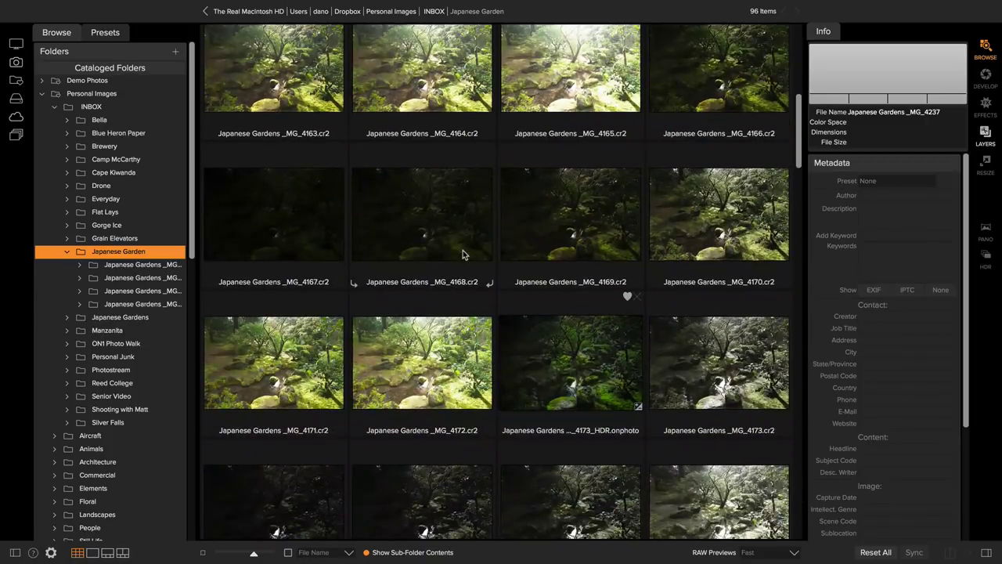
pyautogui.scroll(-8, 463, 254)
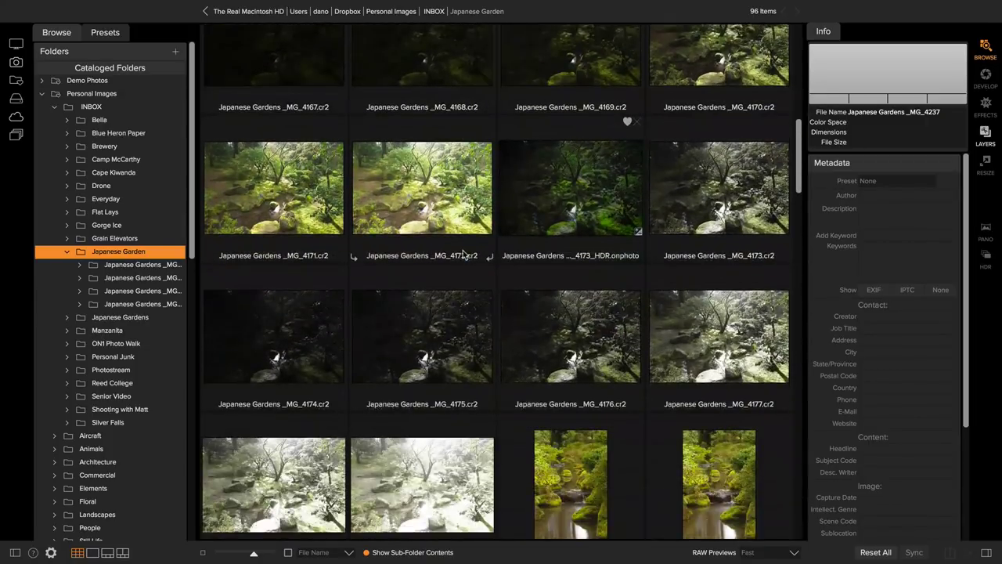
pyautogui.scroll(-2, 463, 254)
pyautogui.scroll(15, 463, 254)
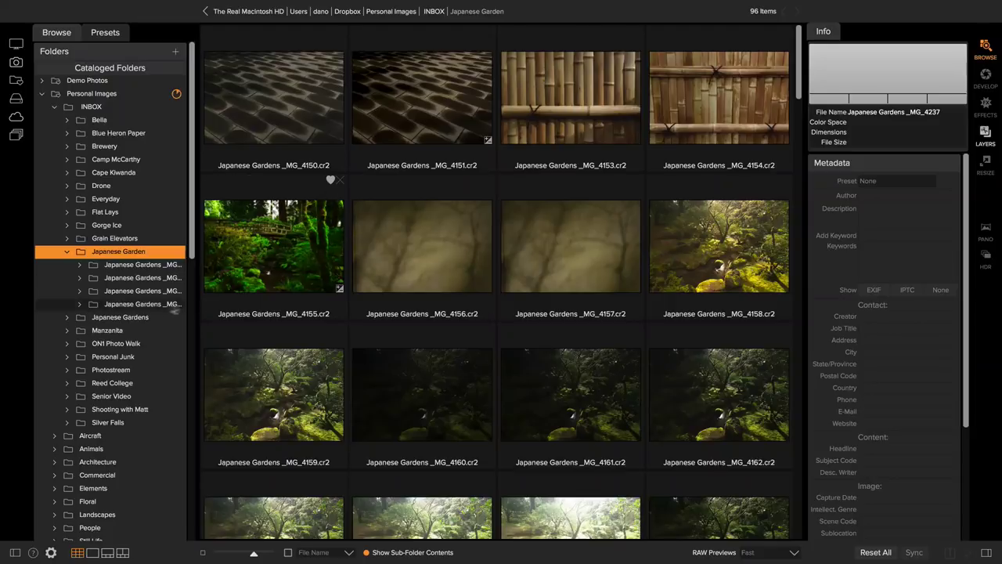
pyautogui.scroll(-15, 162, 308)
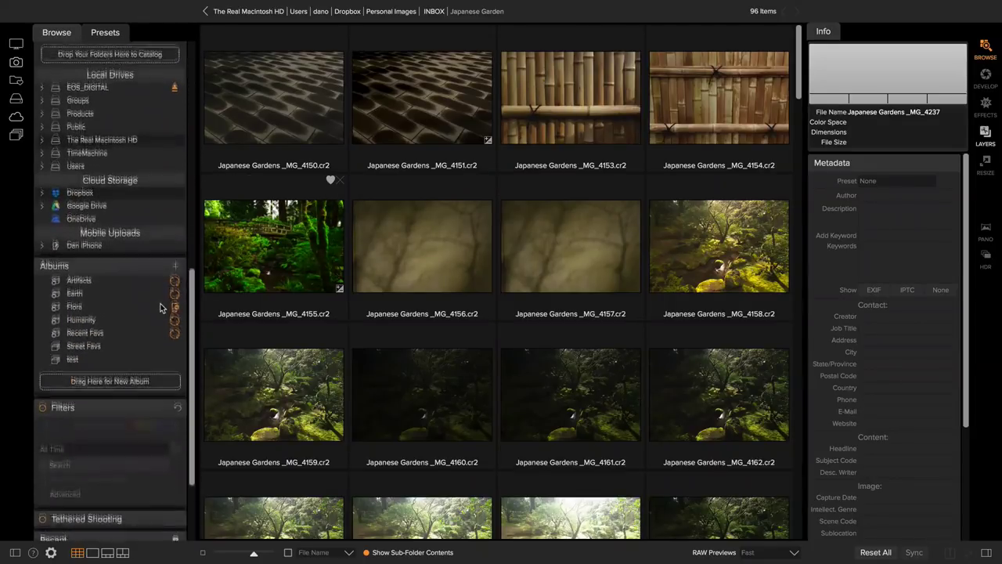
pyautogui.scroll(-4, 160, 307)
# Filter to liked images, check _MG_4155, _MG_4173_HDR and _MG_4227 Pano, then select all six.
pyautogui.click(43, 354)
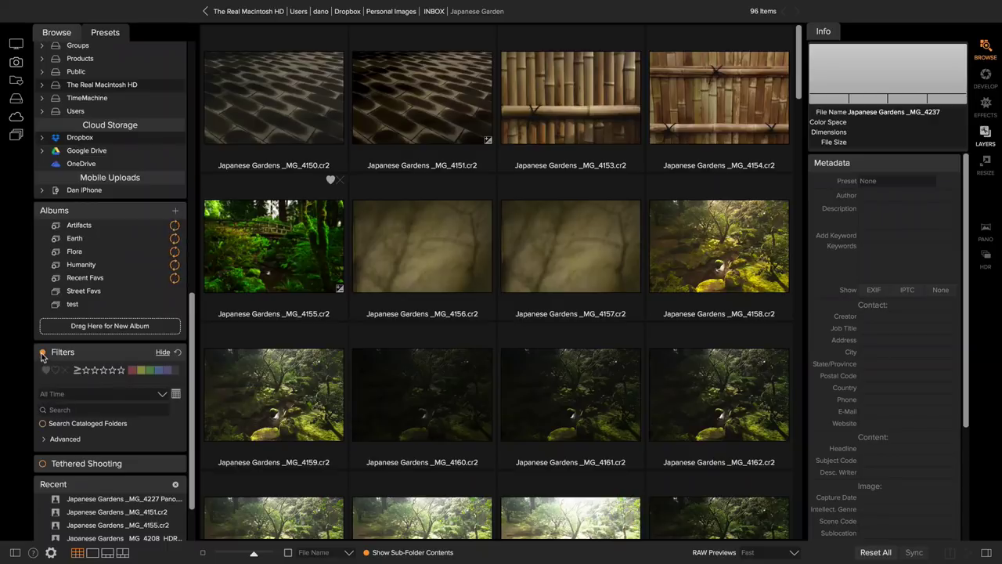
pyautogui.click(46, 371)
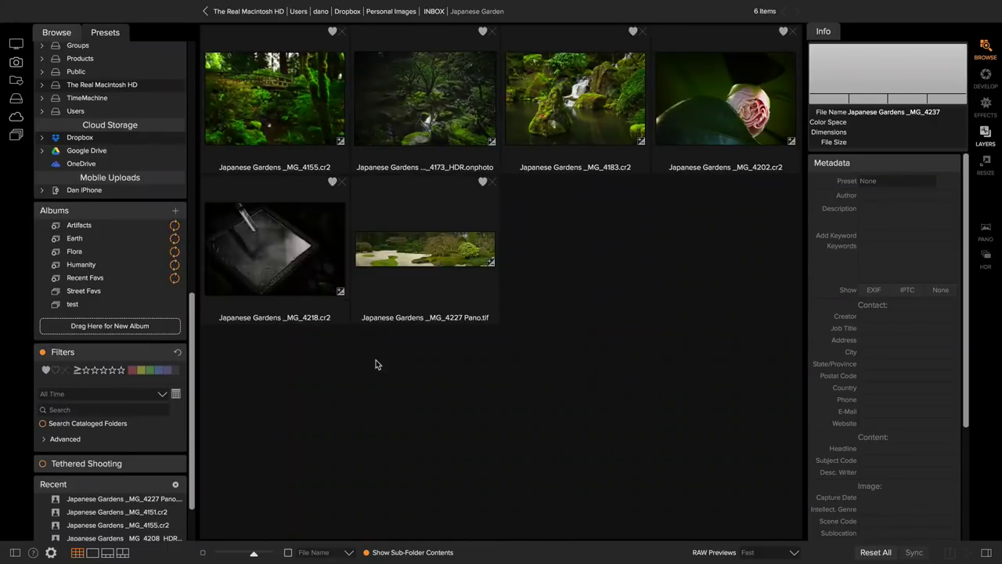
pyautogui.click(311, 120)
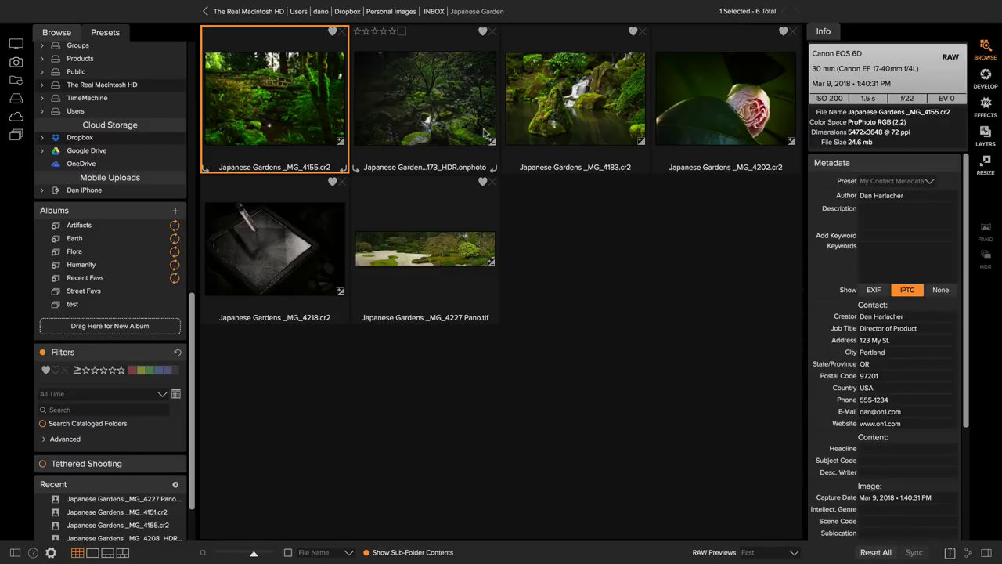
pyautogui.click(459, 128)
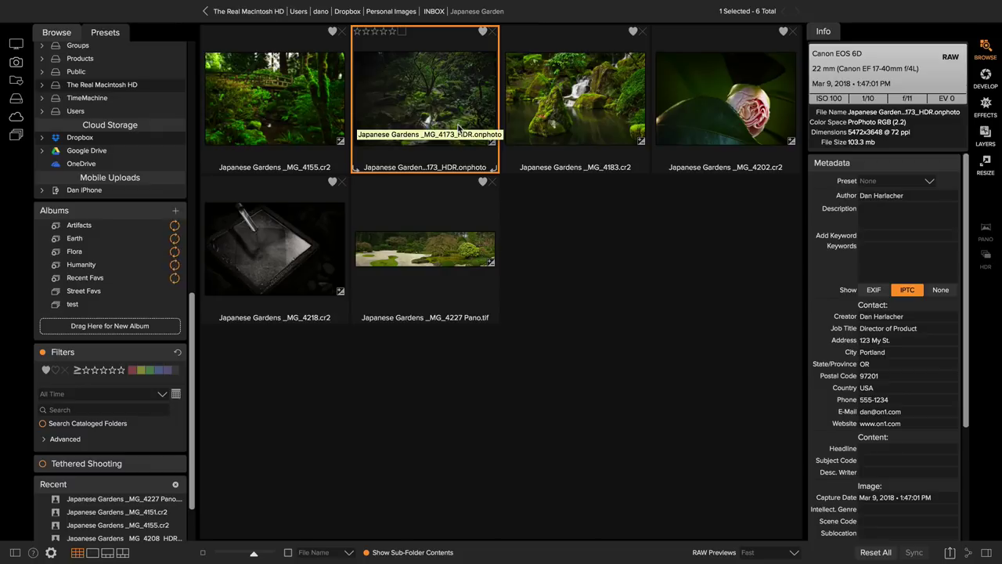
pyautogui.click(448, 282)
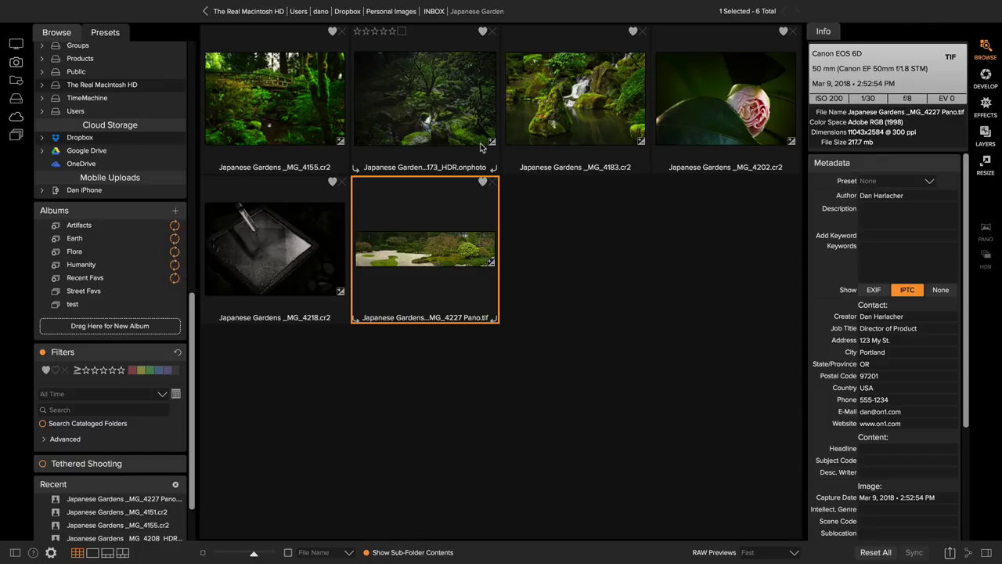
pyautogui.press('super+a')
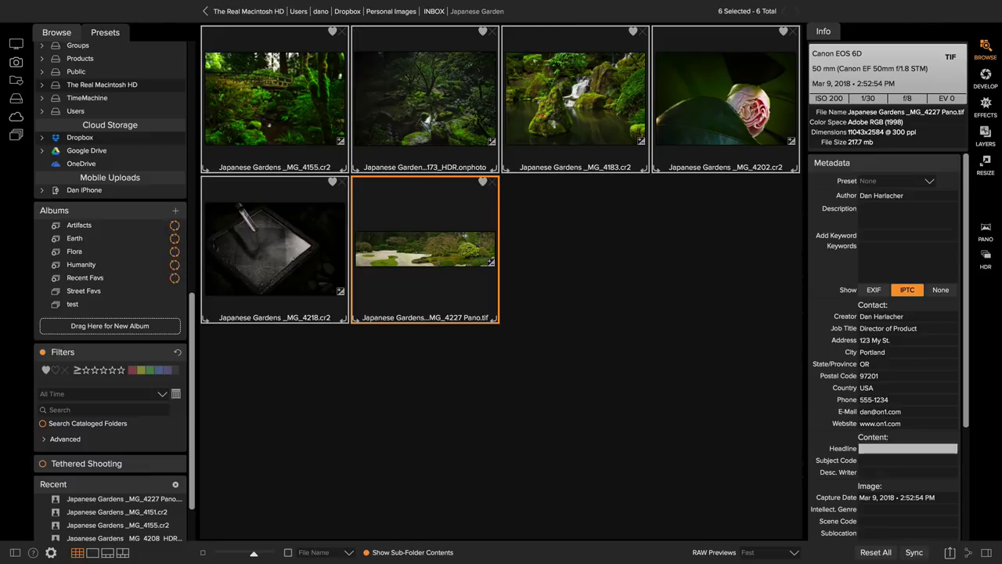
# Set the export resize to Long Edge at 1500 pixels and start saving a preset.
pyautogui.click(950, 553)
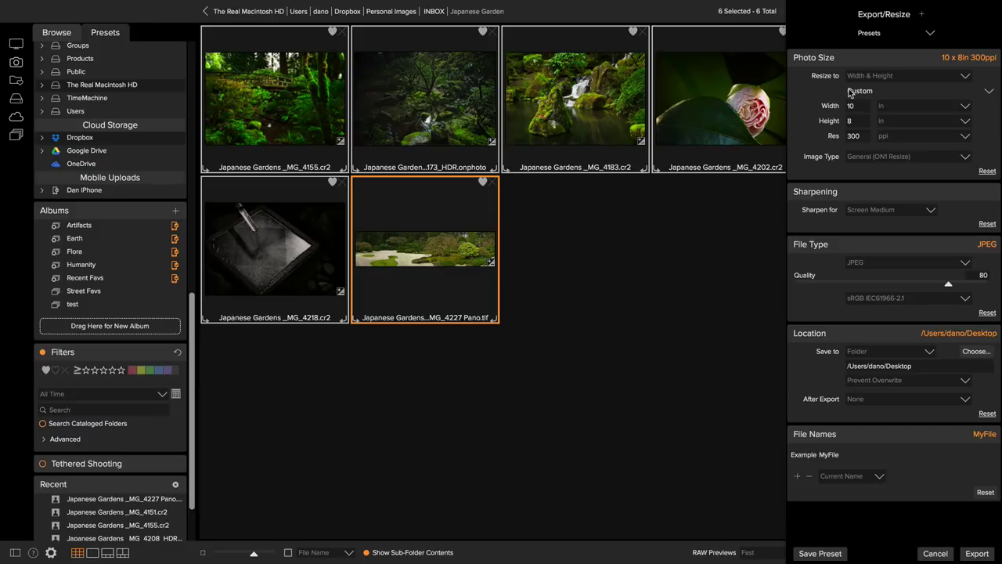
pyautogui.click(883, 75)
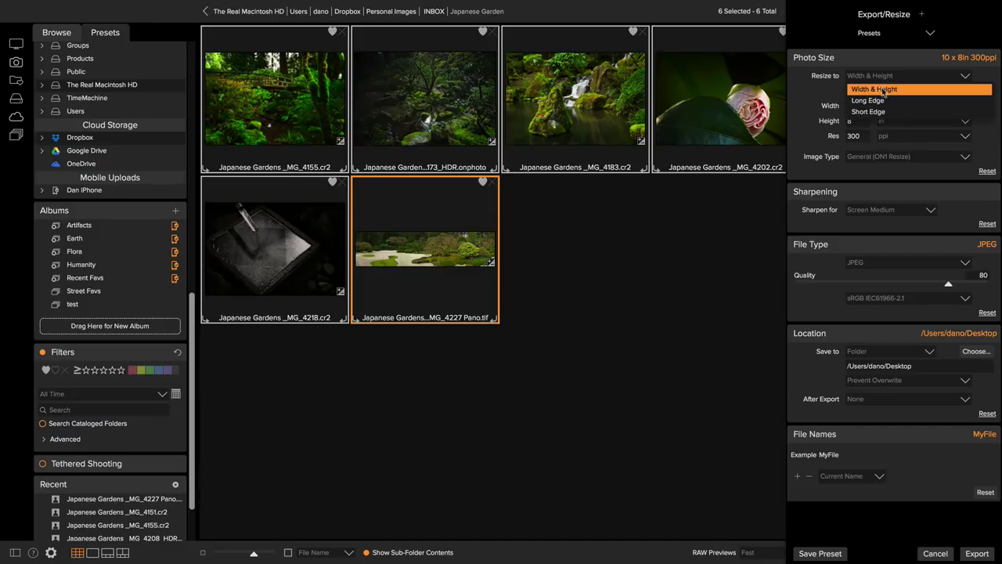
pyautogui.click(881, 100)
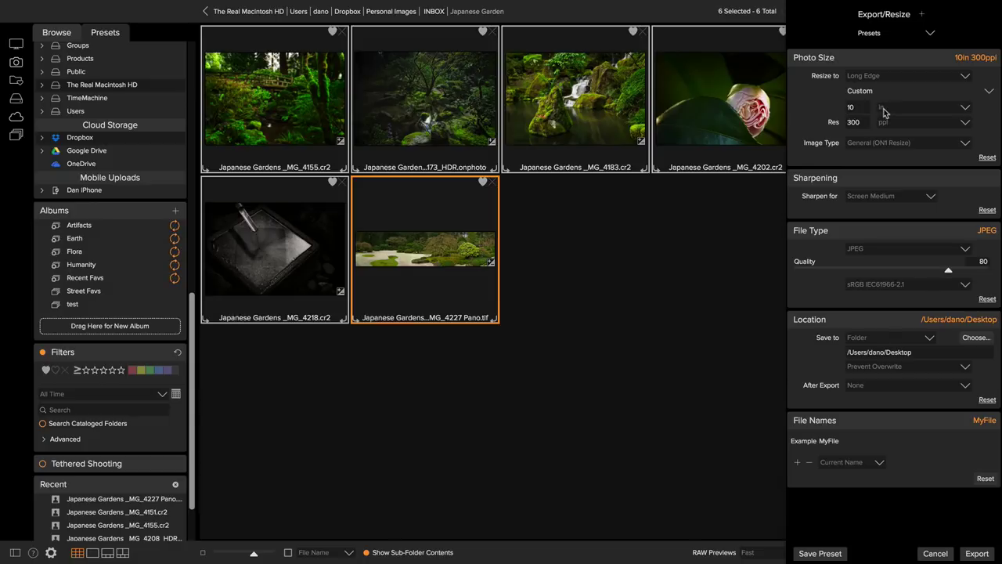
pyautogui.click(883, 112)
pyautogui.click(888, 118)
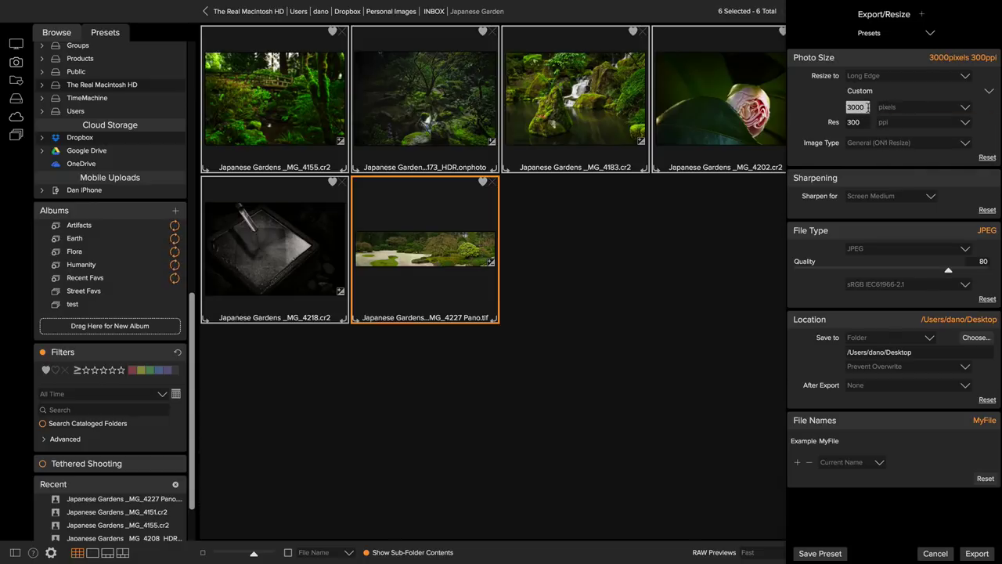
pyautogui.write('1500')
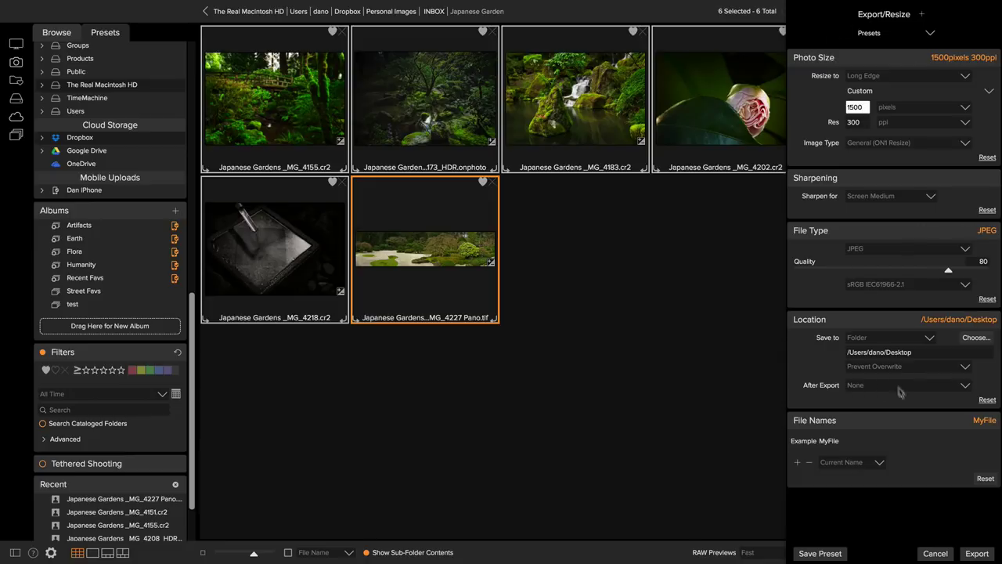
pyautogui.click(835, 553)
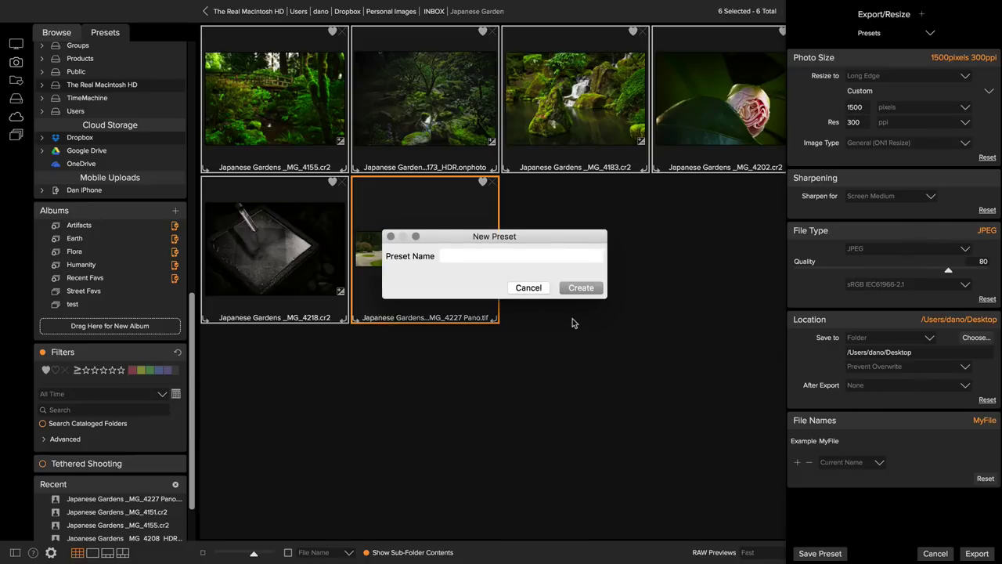
# Save the preset as 'Small JPGs to Desktop' and export the six images.
pyautogui.write('Small JPGs to ')
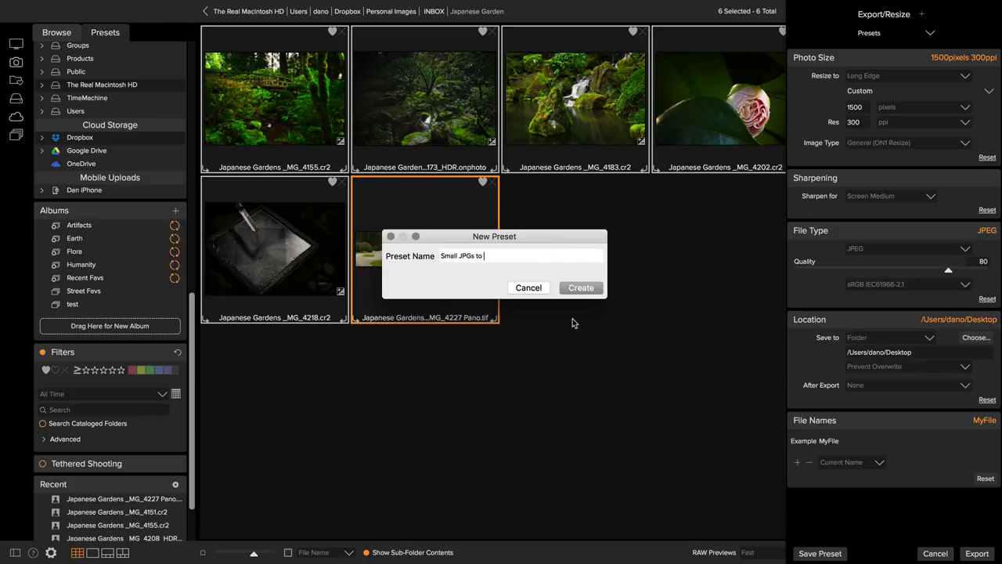
pyautogui.write('Desktop')
pyautogui.click(577, 289)
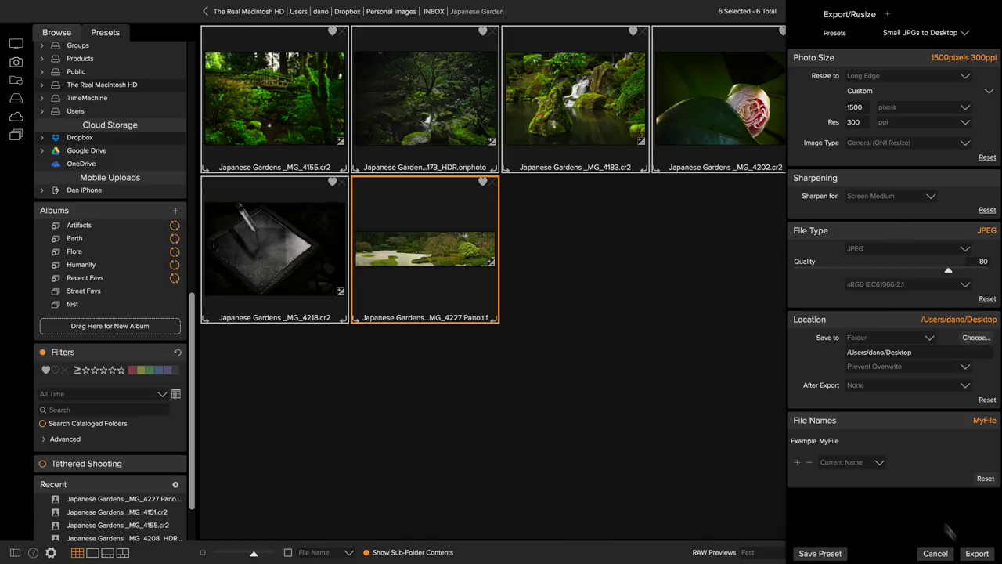
pyautogui.click(975, 554)
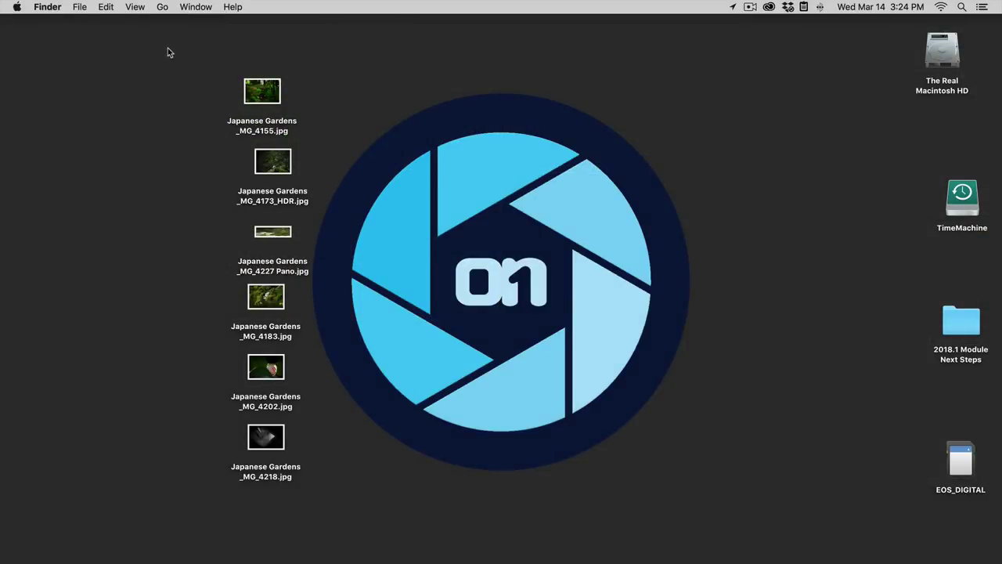
# Preview the six exported Japanese Gardens JPGs on the desktop one by one in Quick Look, then deselect them.
pyautogui.moveTo(168, 51); pyautogui.dragTo(381, 487)
pyautogui.press('space')
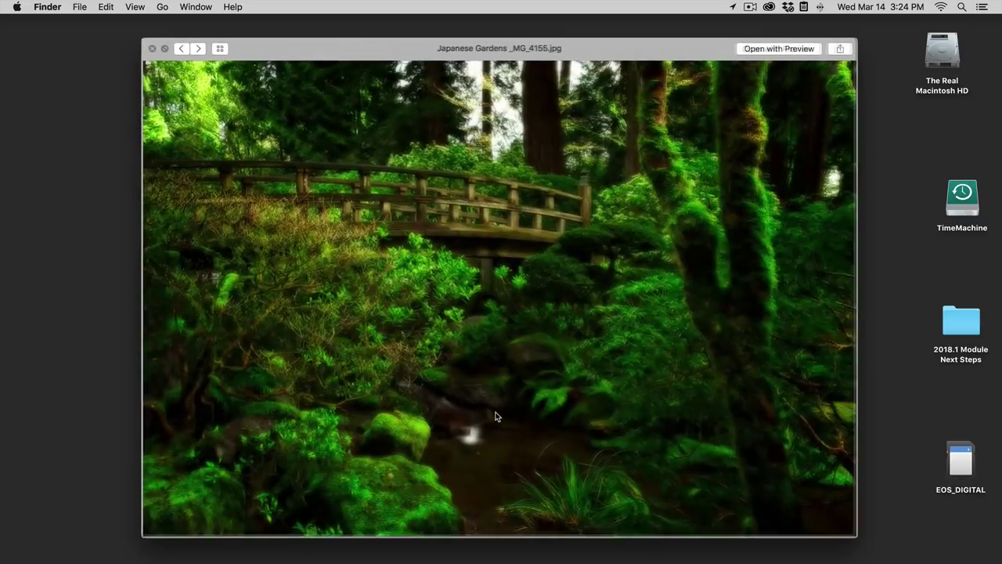
pyautogui.press('Right')
pyautogui.press('Right')
pyautogui.press('Right')
pyautogui.press('Right')
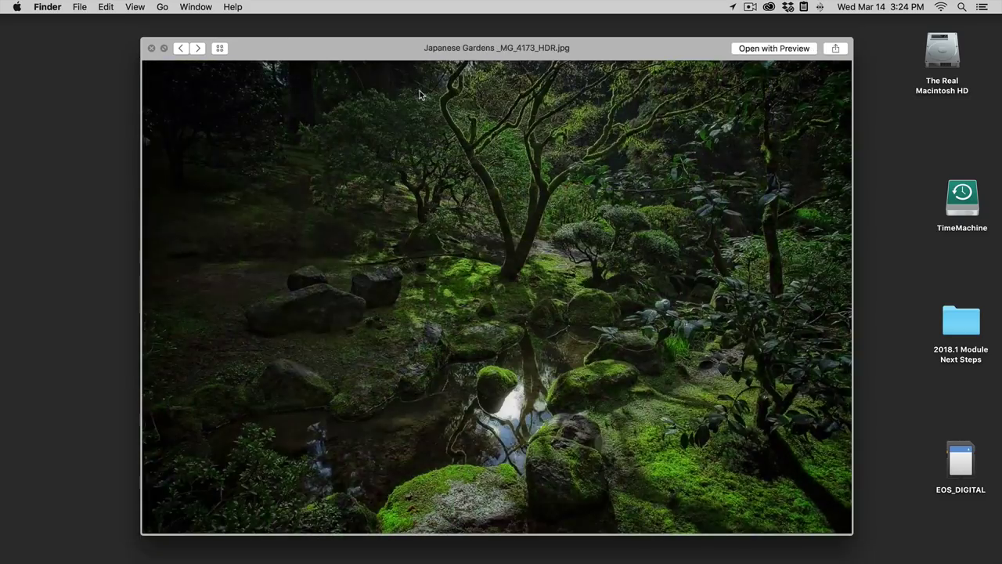
pyautogui.press('Right')
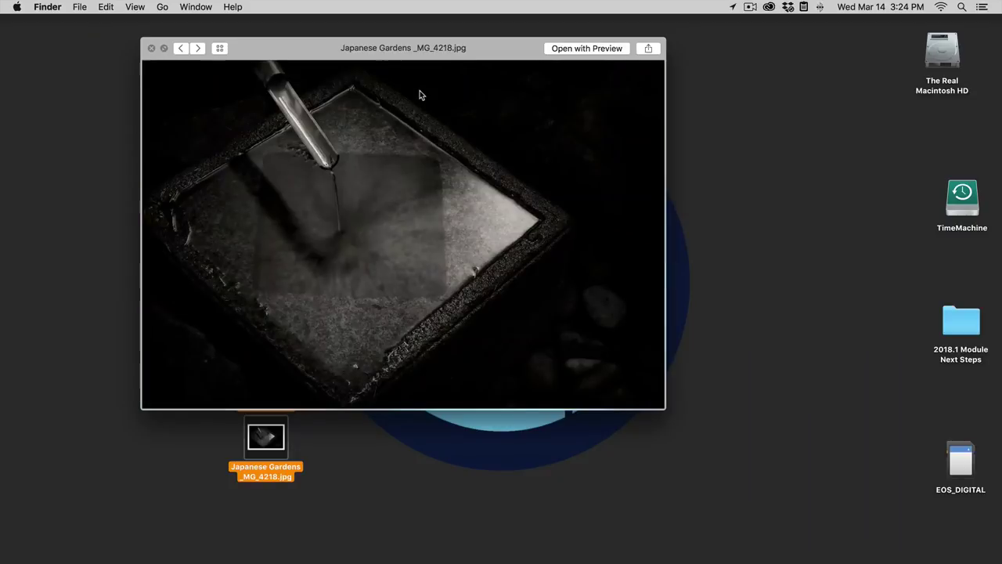
pyautogui.press('Right')
pyautogui.press('space')
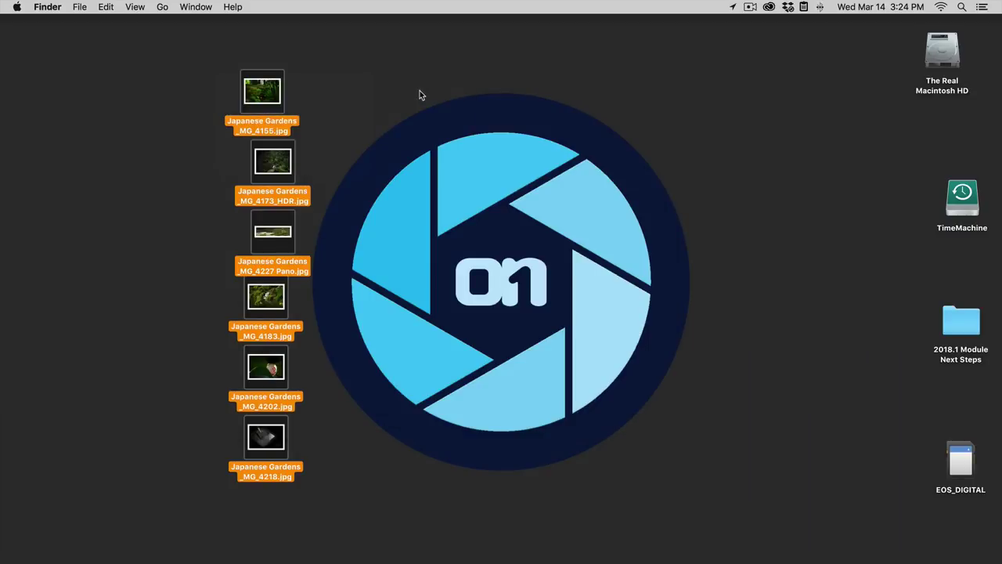
pyautogui.click(420, 91)
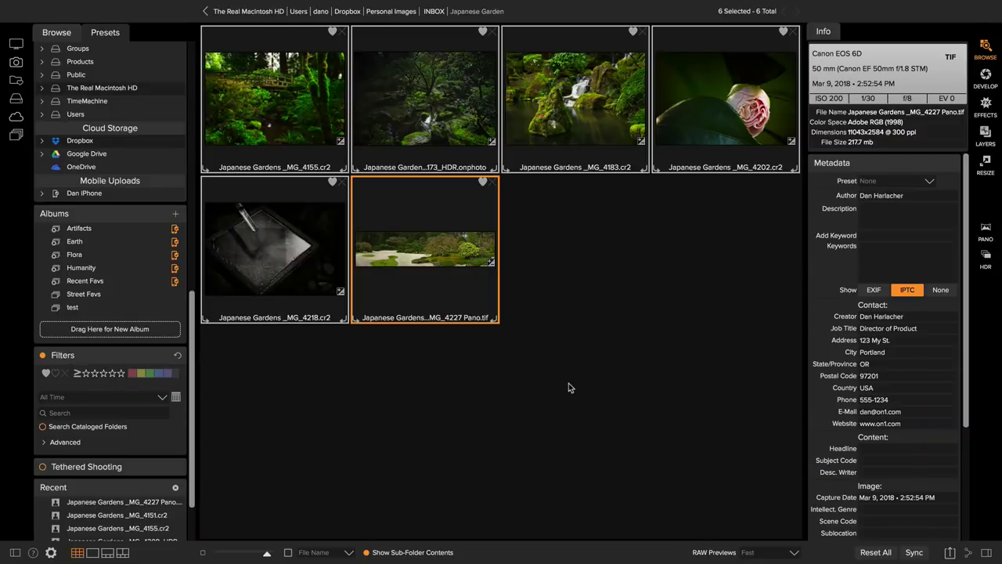
# Create a new album 'Japanese Garden Favorites' from the six selected liked images.
pyautogui.moveTo(467, 286)
pyautogui.moveTo(465, 289); pyautogui.dragTo(81, 335)
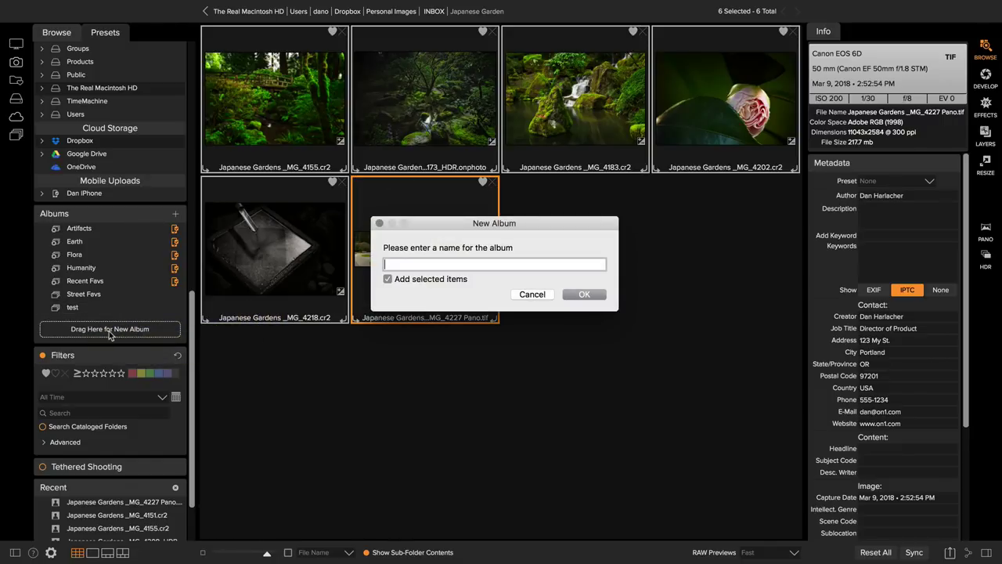
pyautogui.write('Jape')
pyautogui.write('nese Garden Favorites')
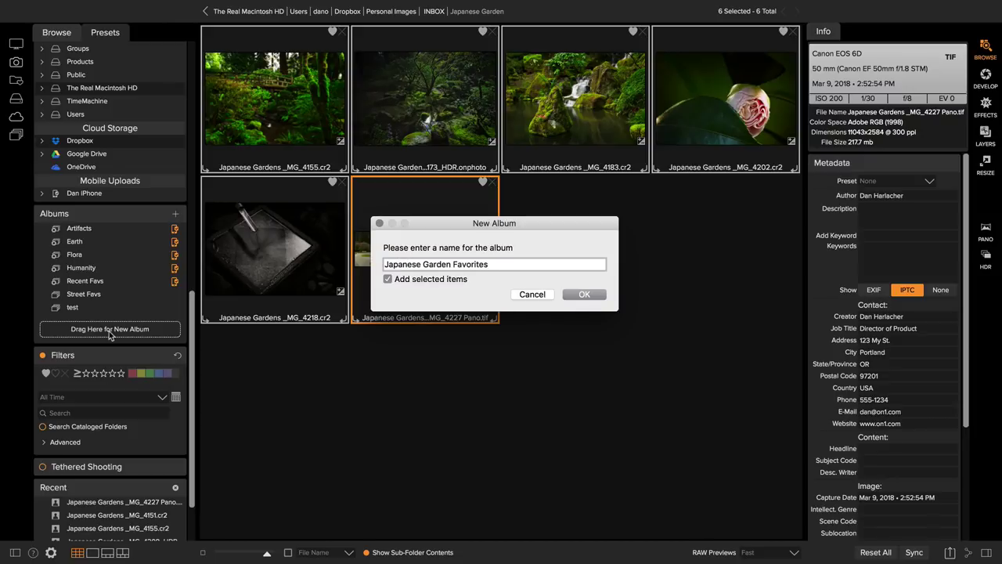
pyautogui.press('Return')
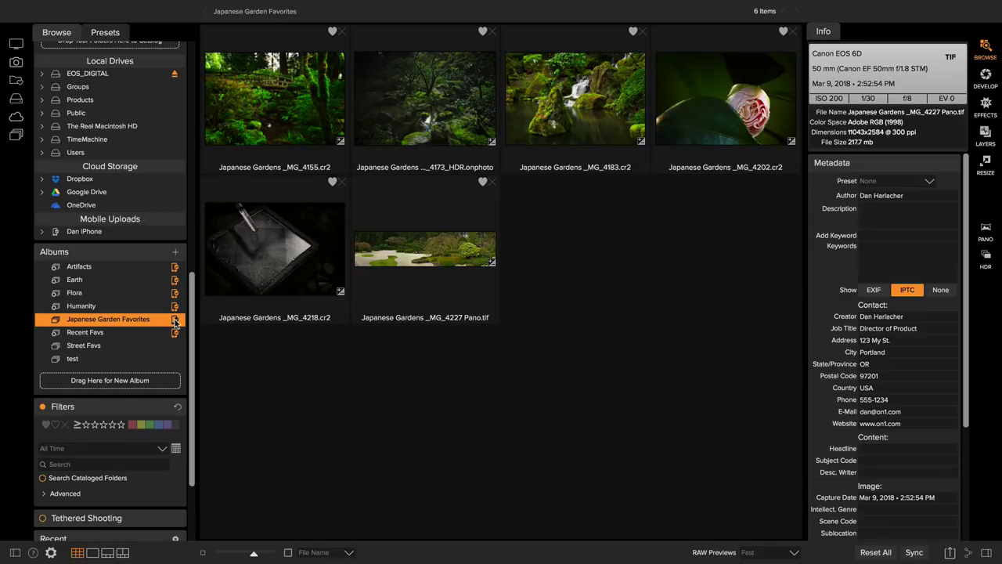
pyautogui.scroll(-1, 175, 324)
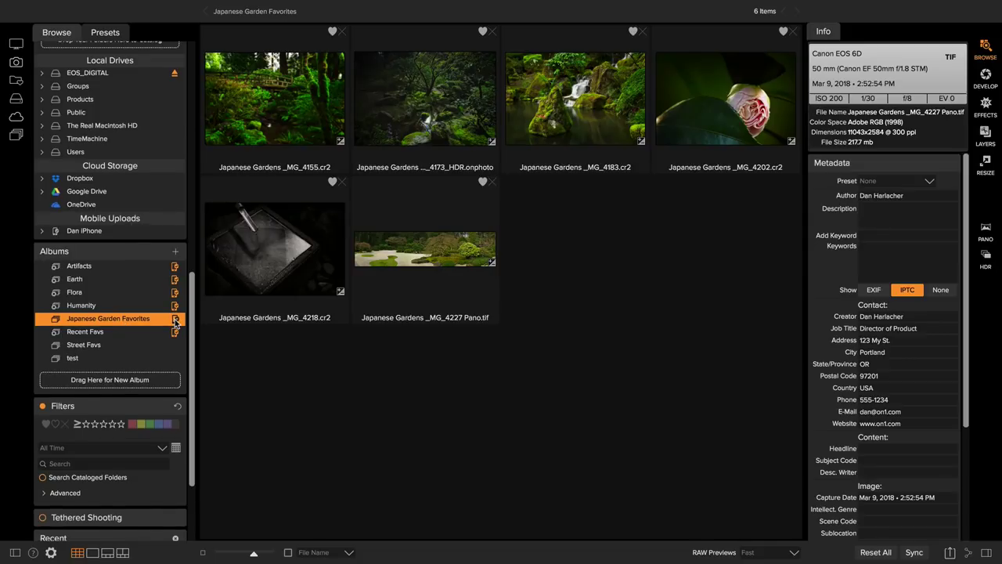